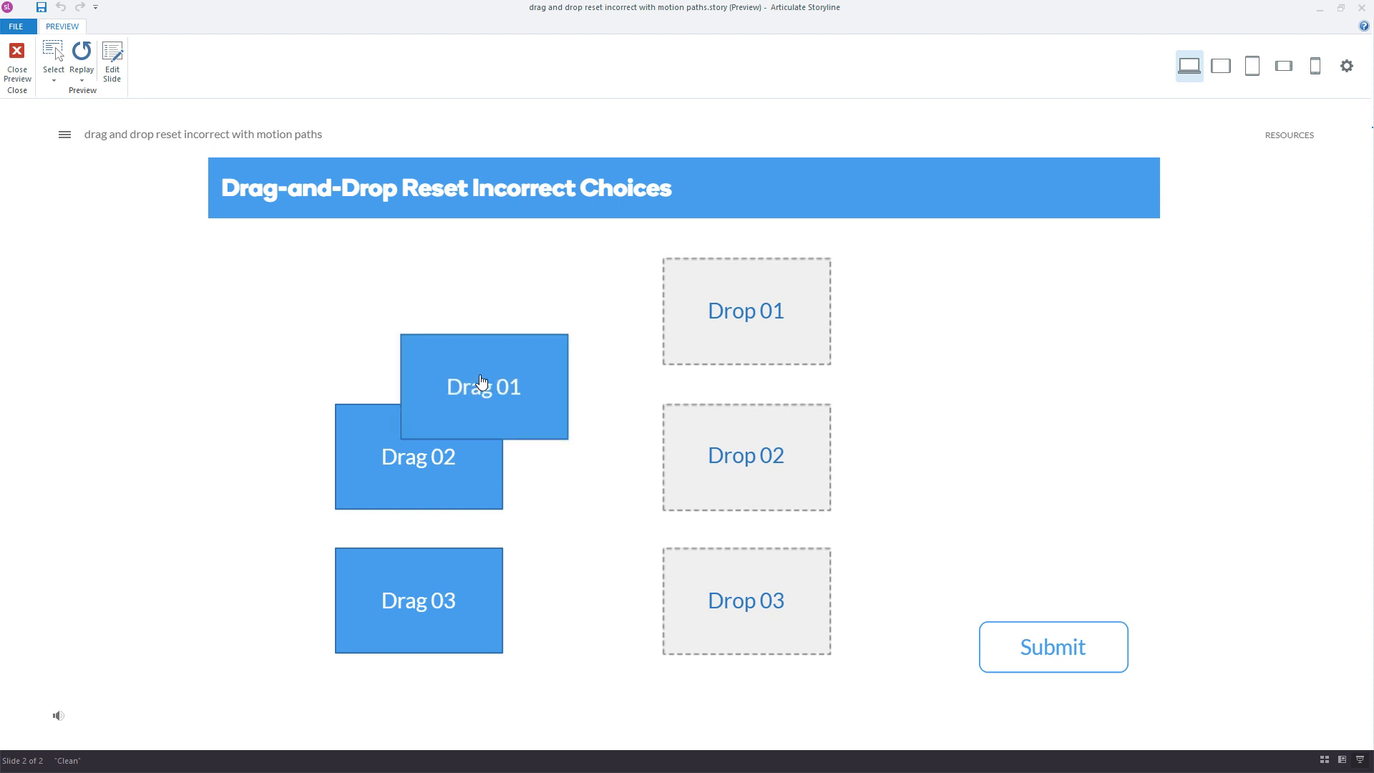
# In preview, drop Drag 02 on Drop 01 and Drag 03 on Drop 03, submit, then retry.
pyautogui.moveTo(445, 476); pyautogui.dragTo(736, 342)
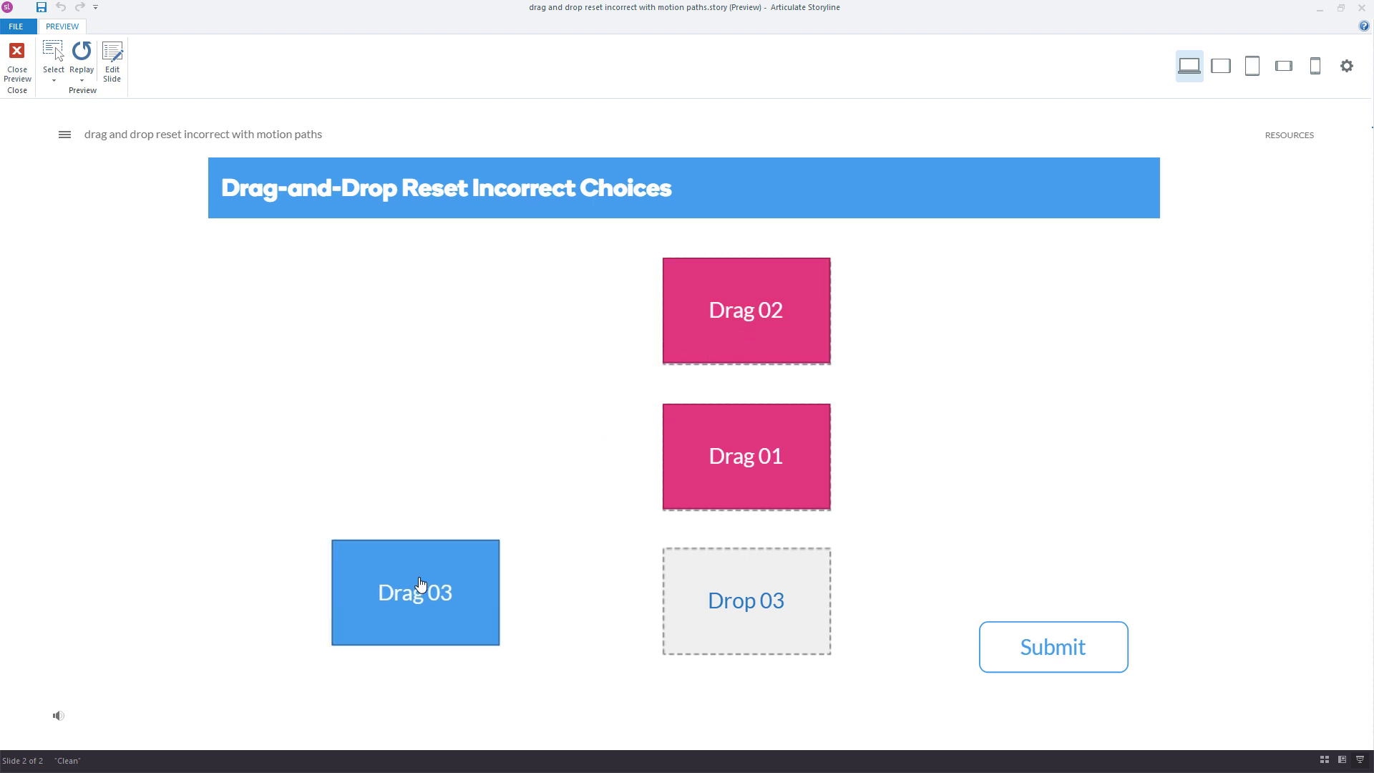
pyautogui.moveTo(420, 587); pyautogui.dragTo(730, 587)
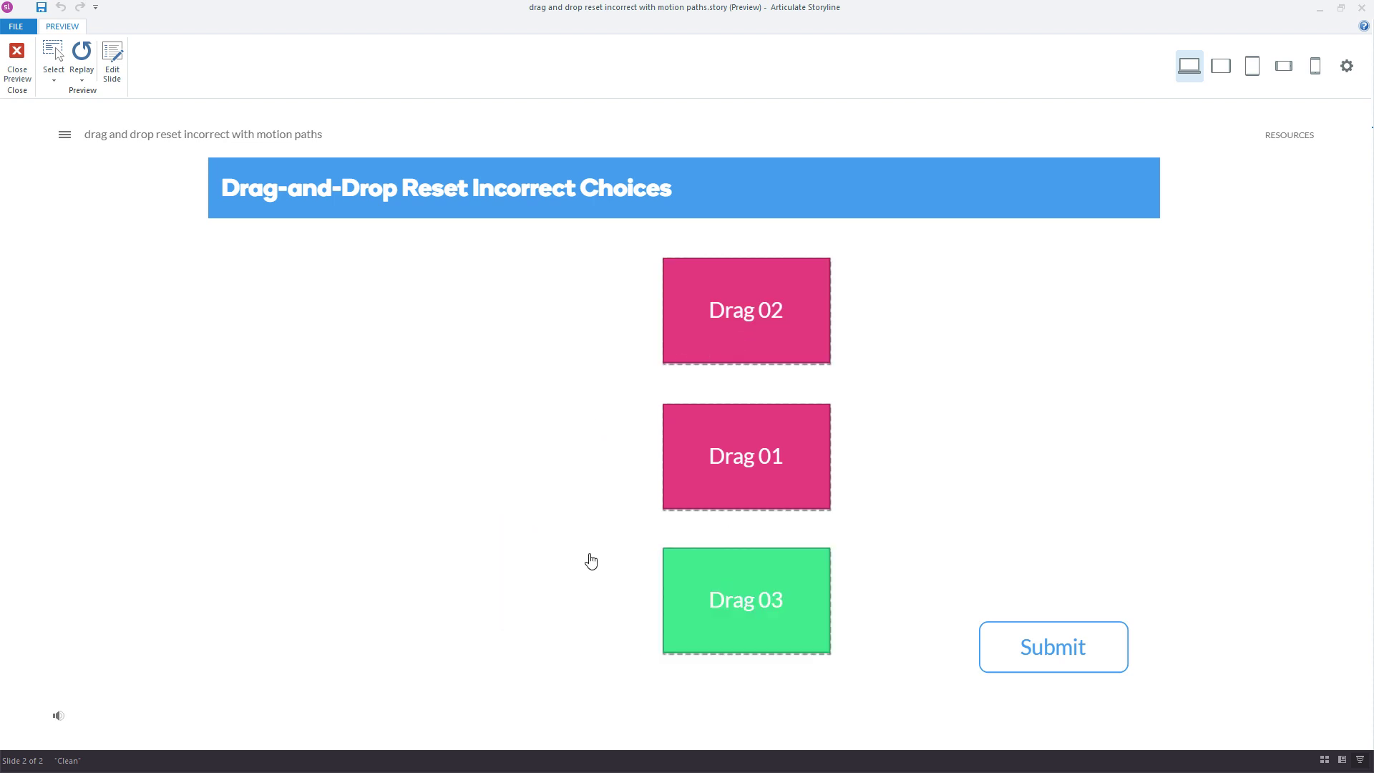
pyautogui.click(1073, 653)
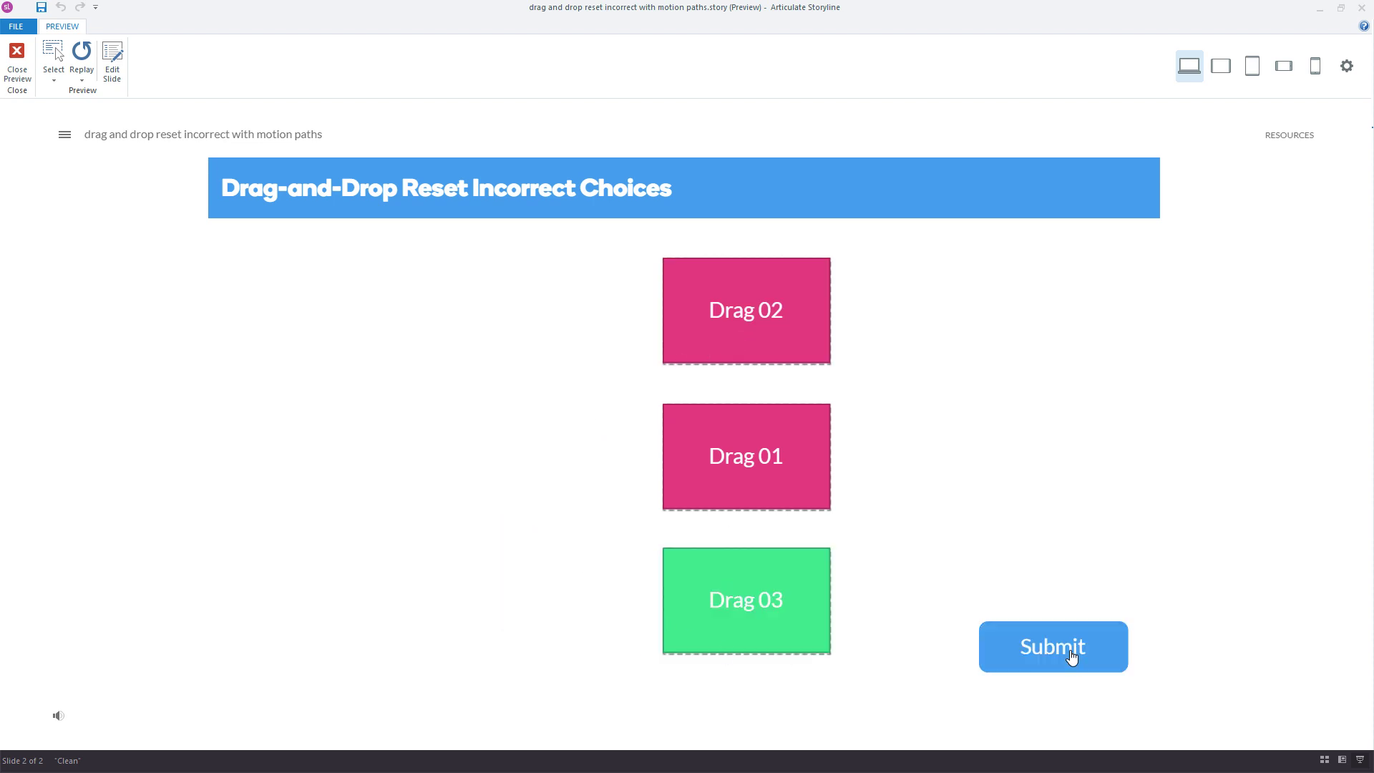
pyautogui.click(706, 534)
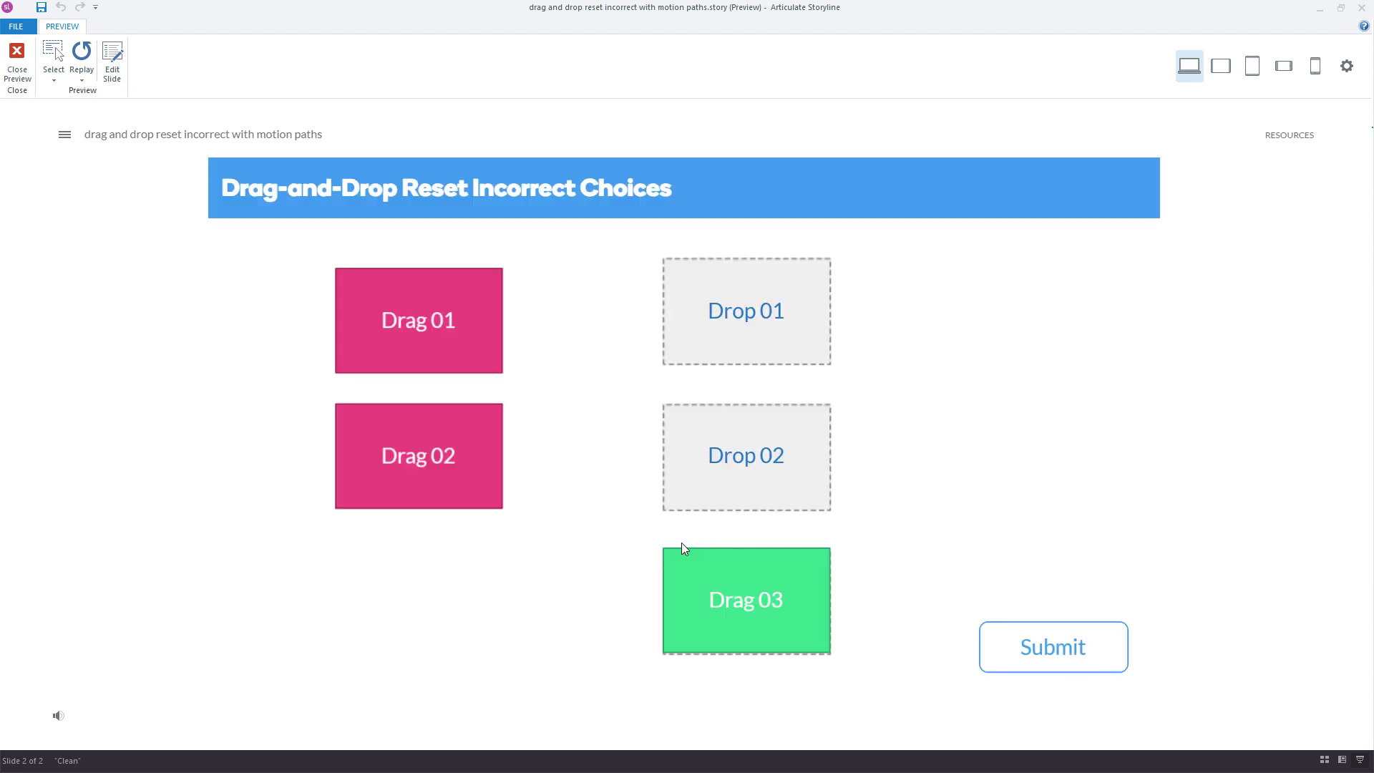
# Move Drag 02 onto Drop 02 and Drag 01 onto Drop 01, then submit again.
pyautogui.moveTo(486, 504); pyautogui.dragTo(752, 473)
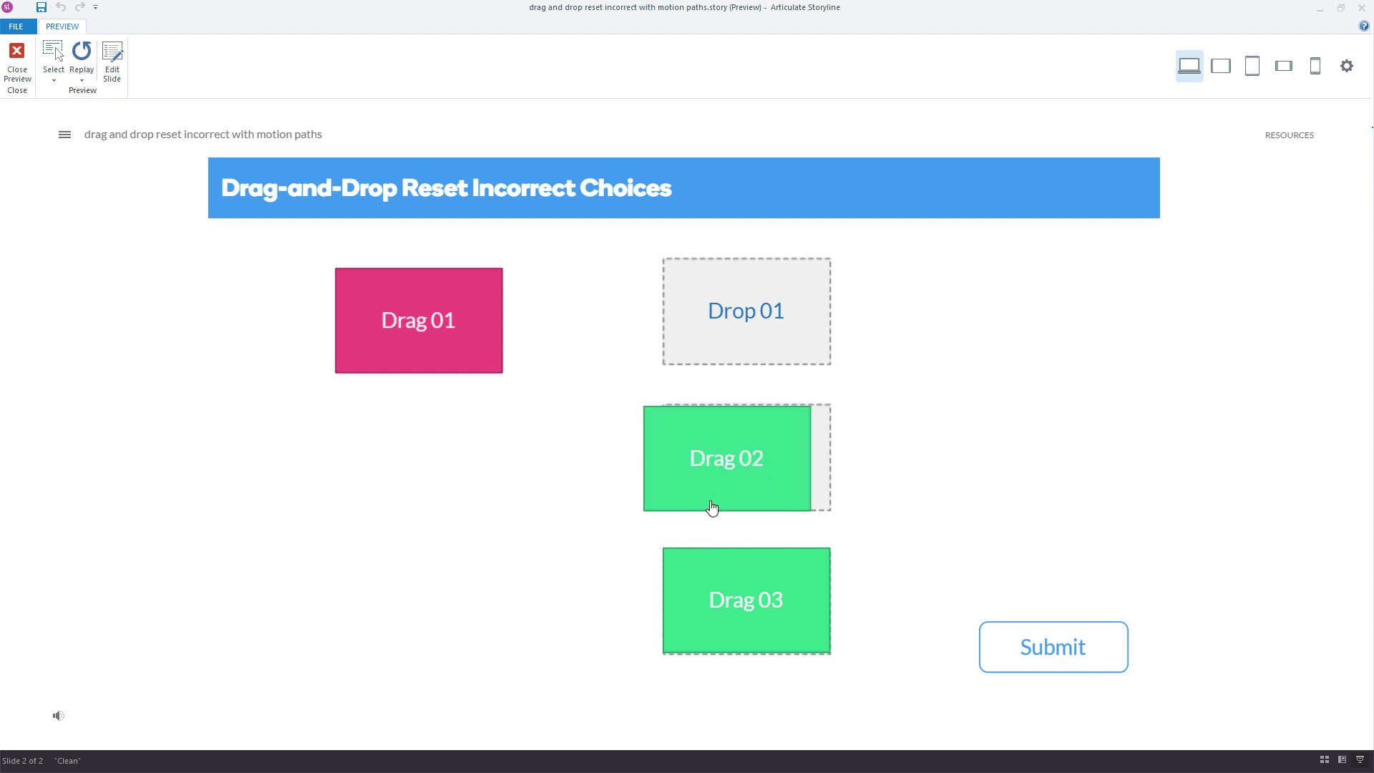
pyautogui.moveTo(417, 325); pyautogui.dragTo(728, 318)
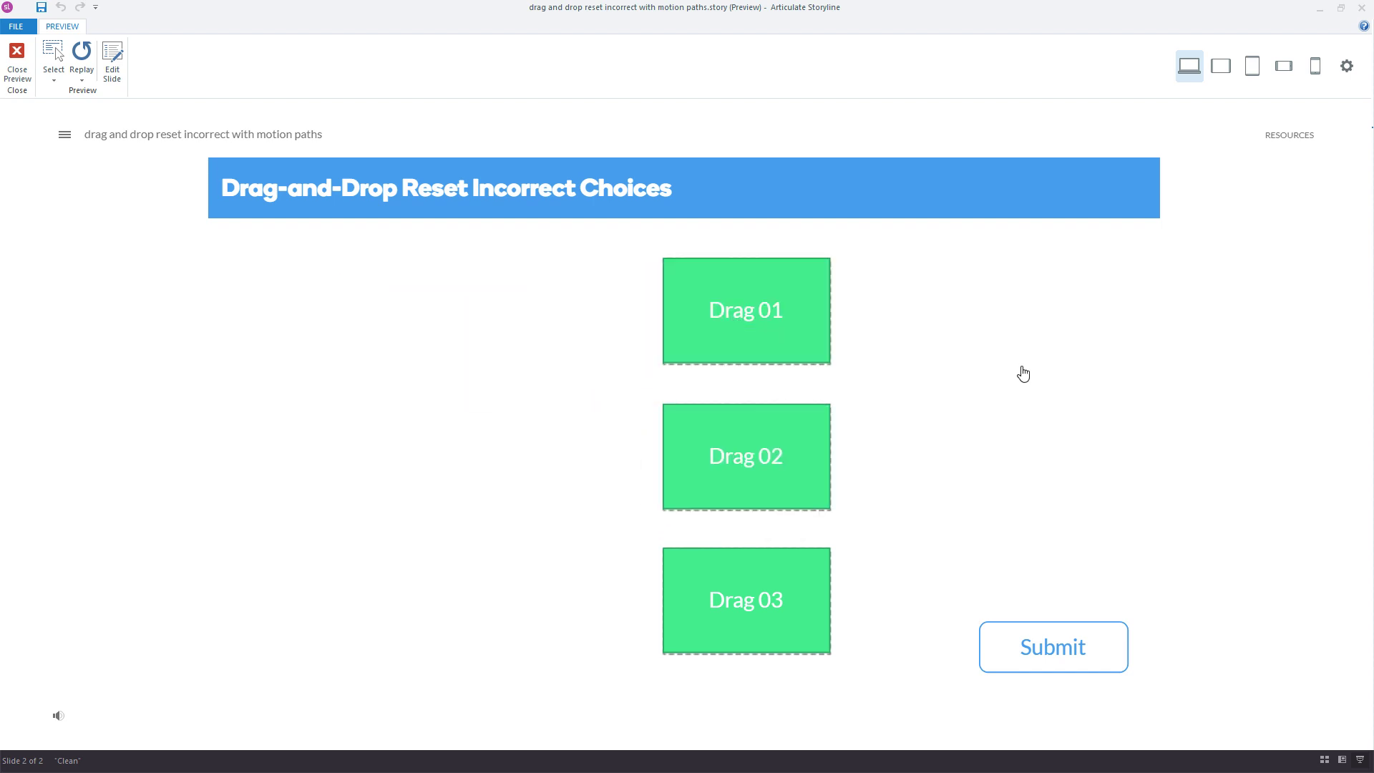
pyautogui.click(1065, 671)
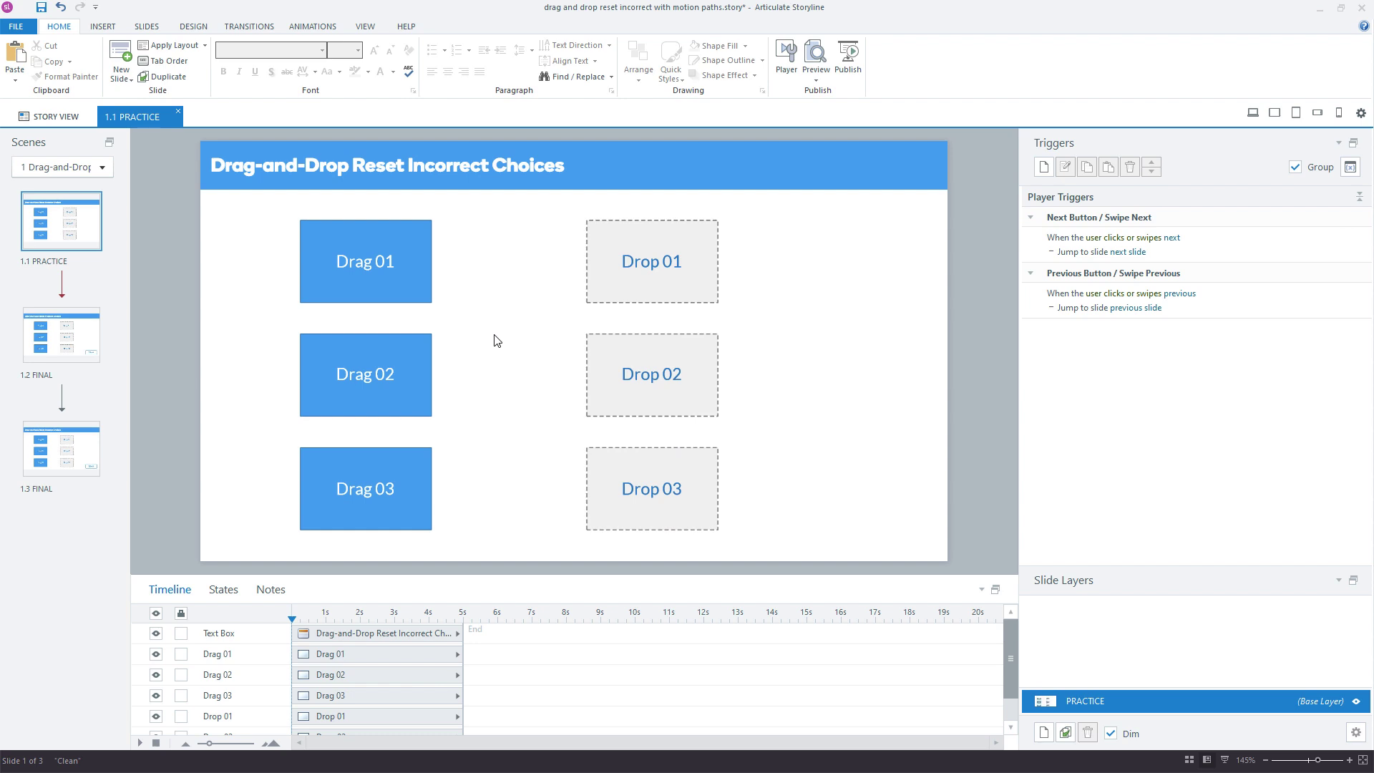
pyautogui.moveTo(383, 301); pyautogui.dragTo(415, 306)
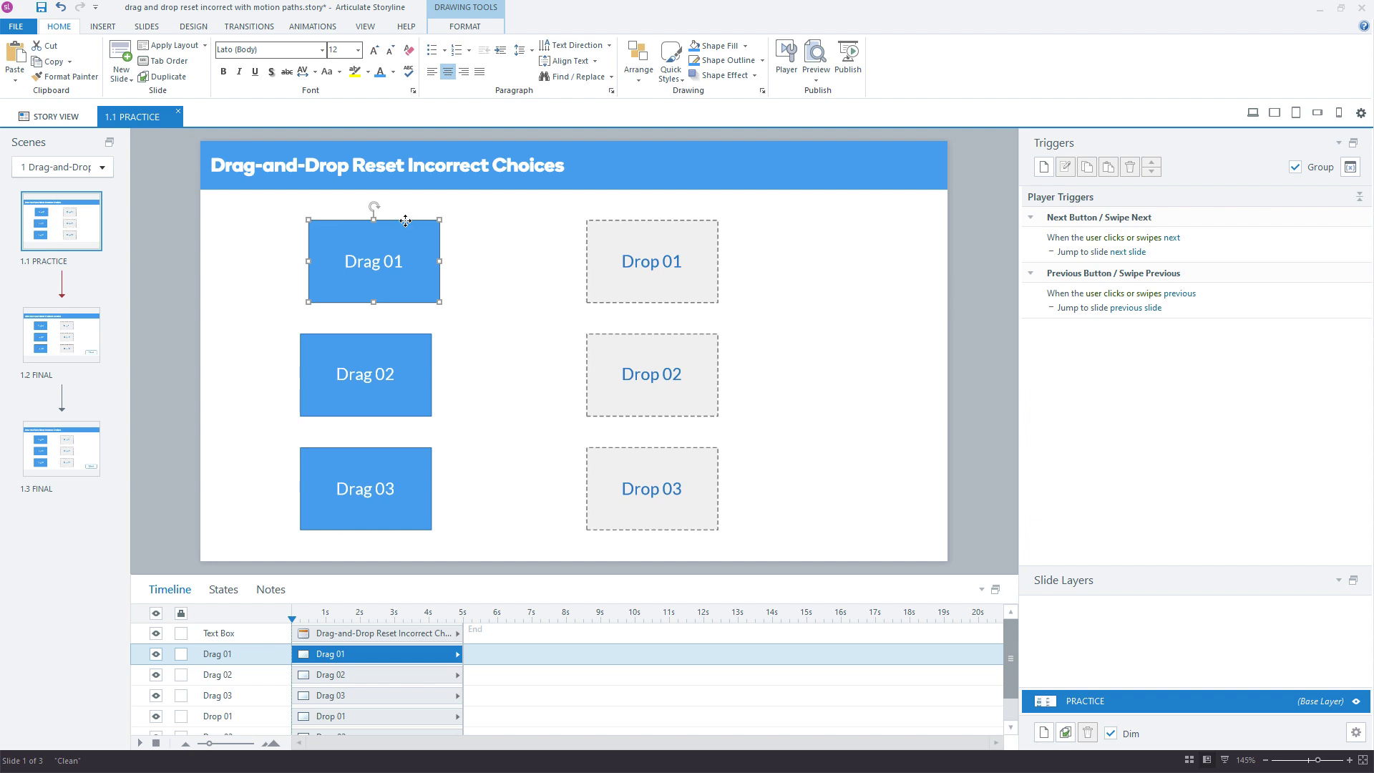
pyautogui.moveTo(414, 231); pyautogui.dragTo(405, 232)
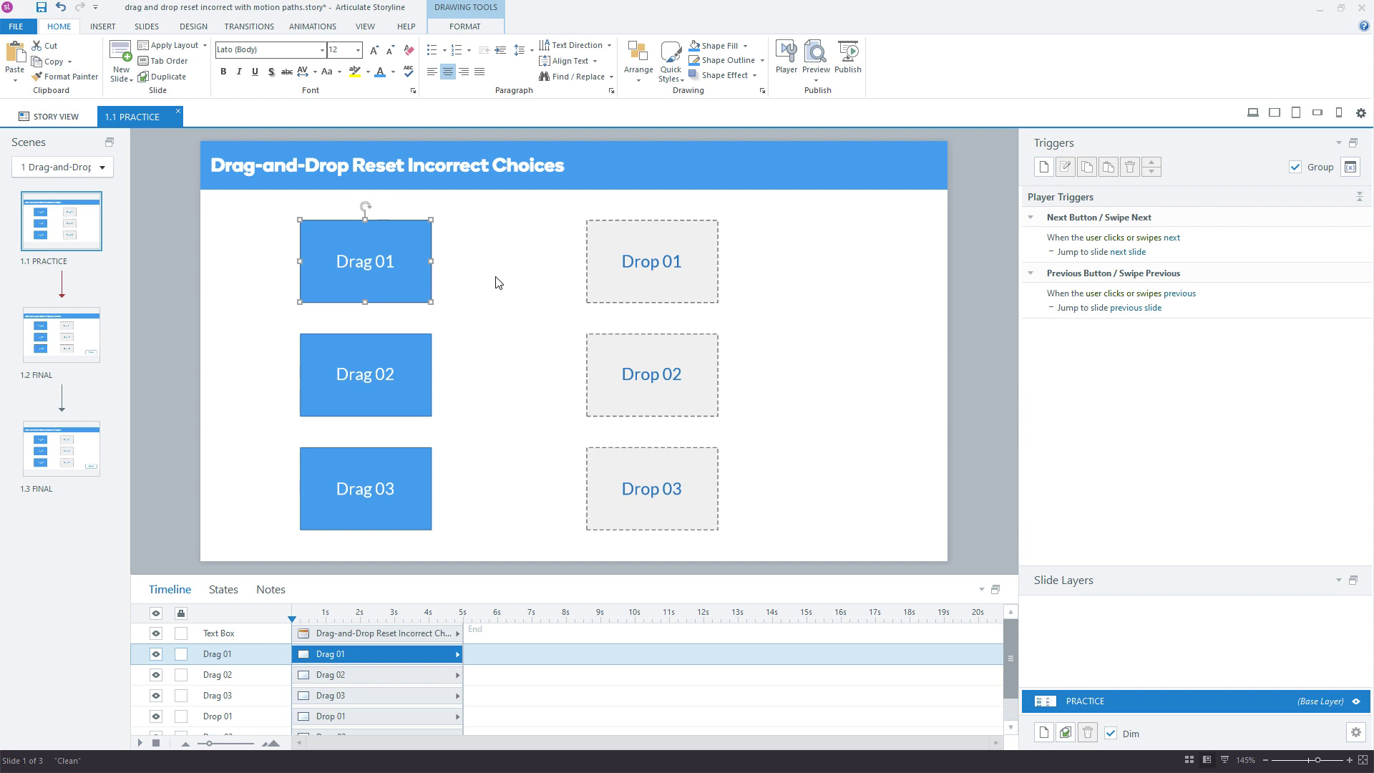
# Convert the Practice slide to a freeform question of type Drag and Drop.
pyautogui.click(102, 27)
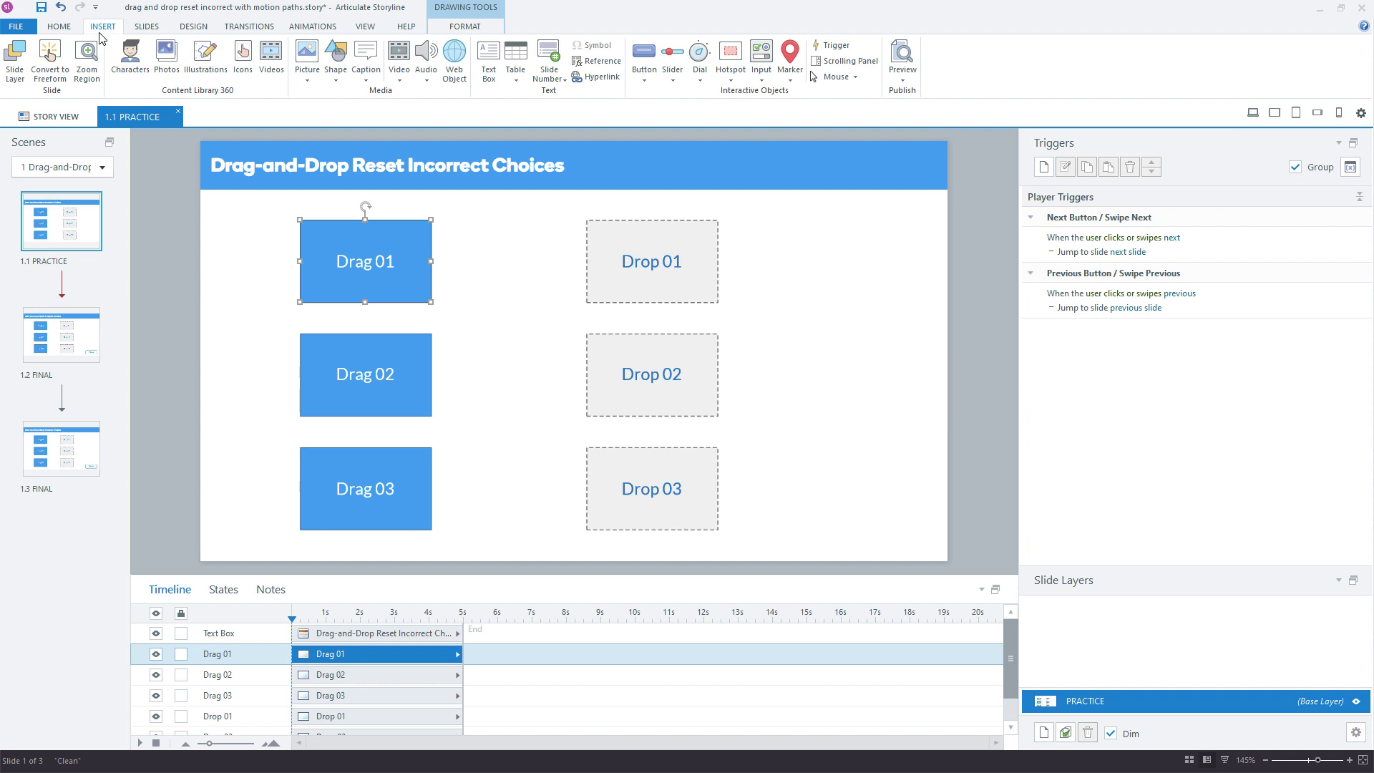
pyautogui.click(50, 73)
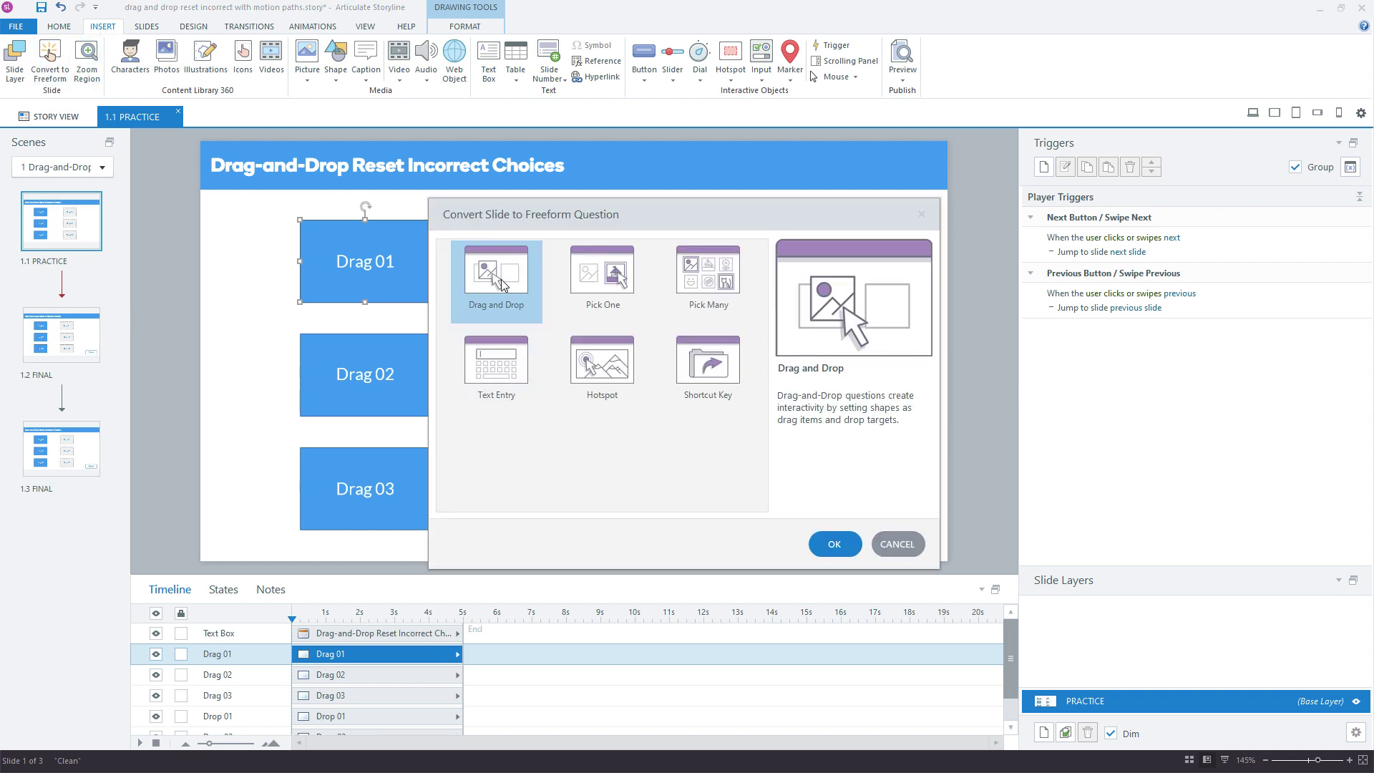
pyautogui.click(833, 544)
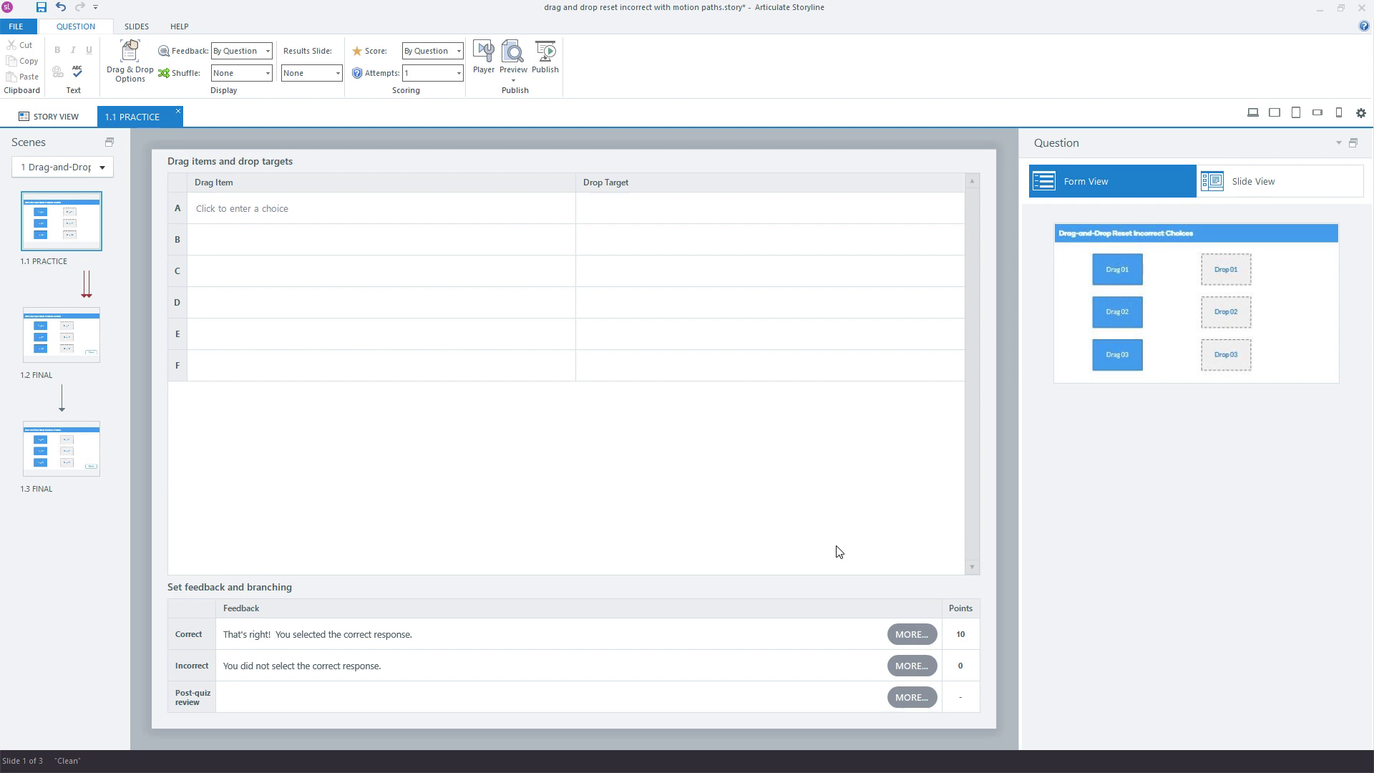
# Set the drag items for rows A–C to Drag 01, Drag 02 and Drag 03.
pyautogui.click(306, 215)
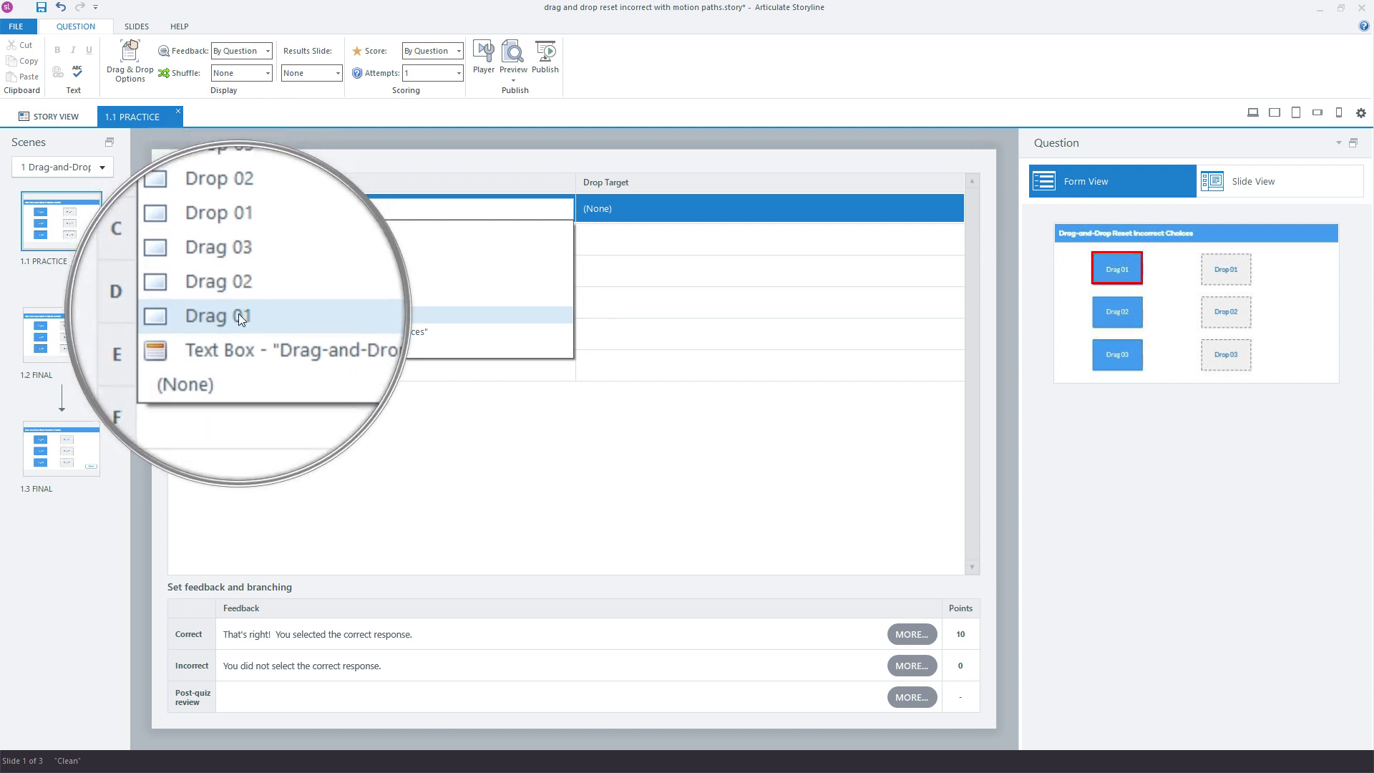
pyautogui.click(239, 314)
pyautogui.click(215, 240)
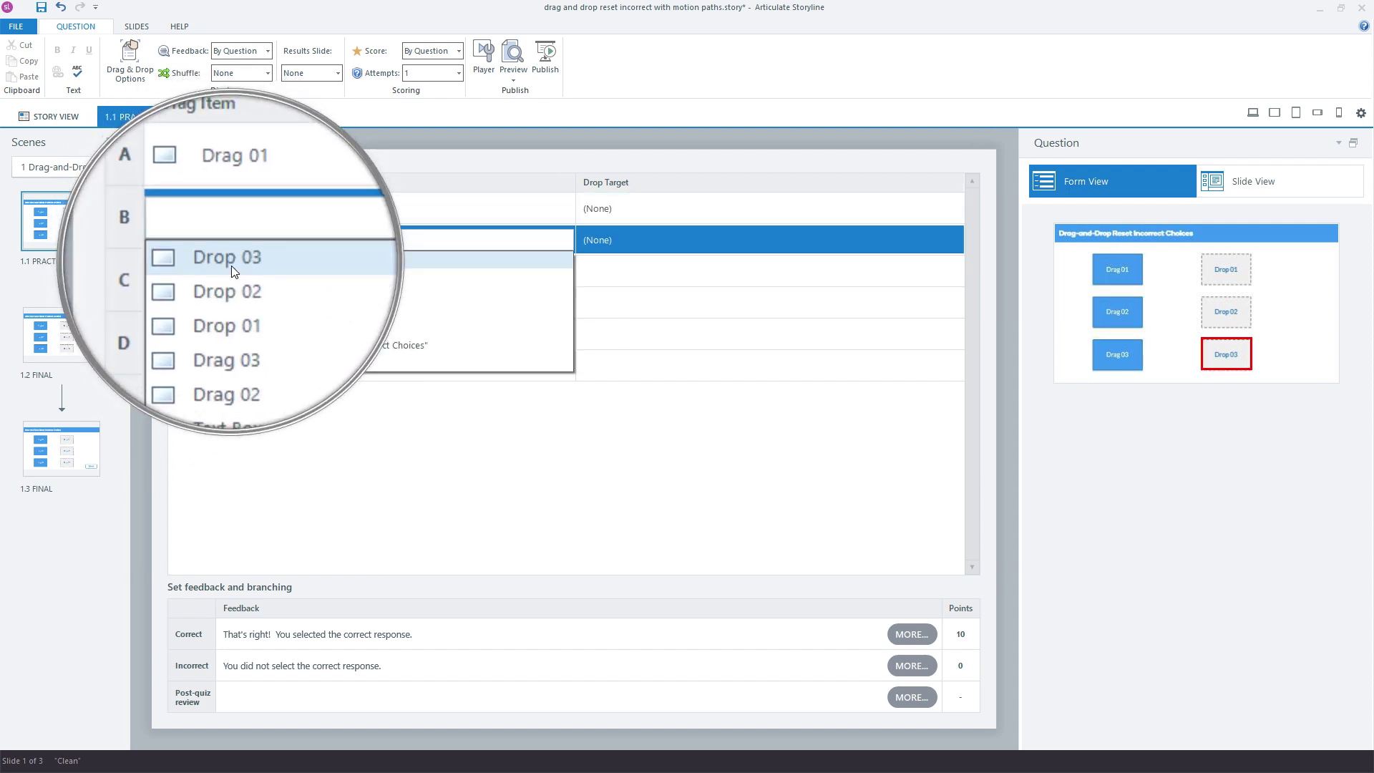
pyautogui.click(244, 327)
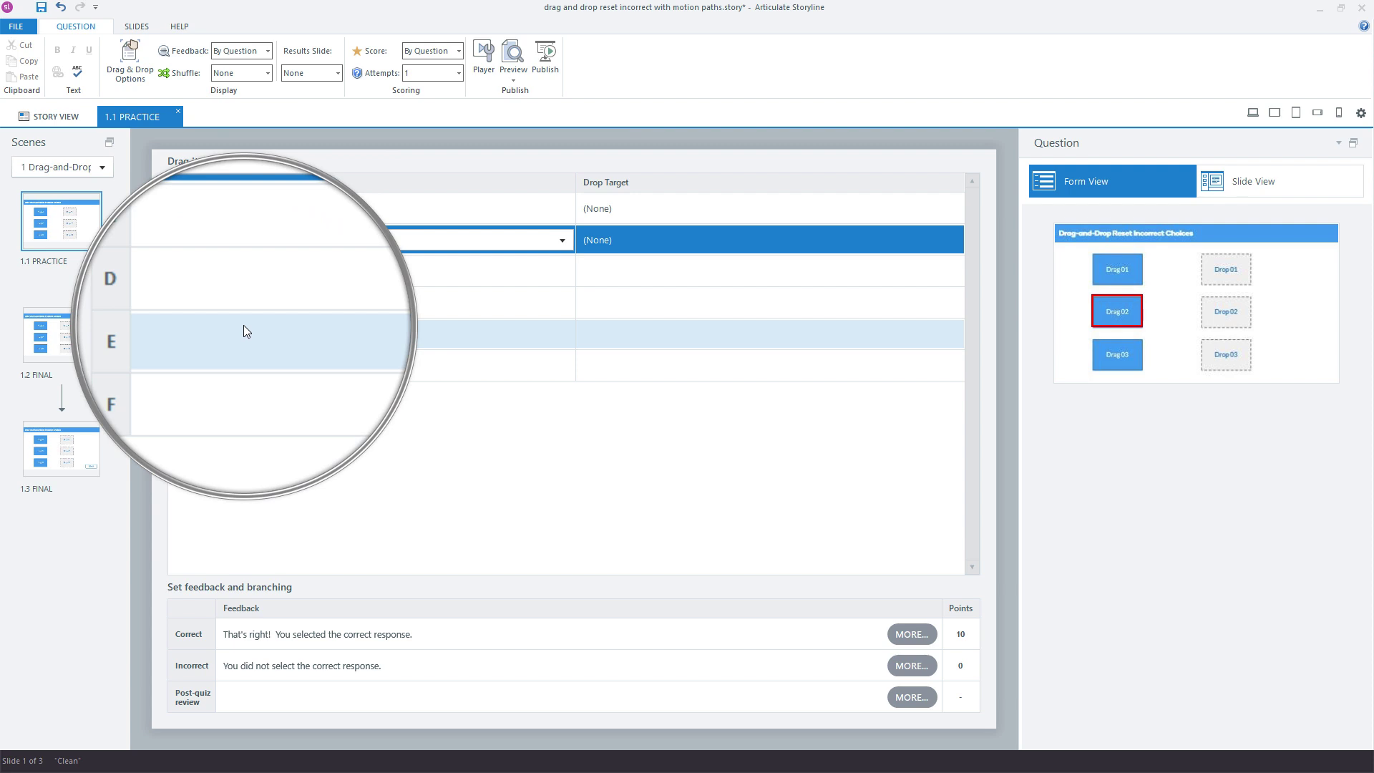
pyautogui.click(228, 277)
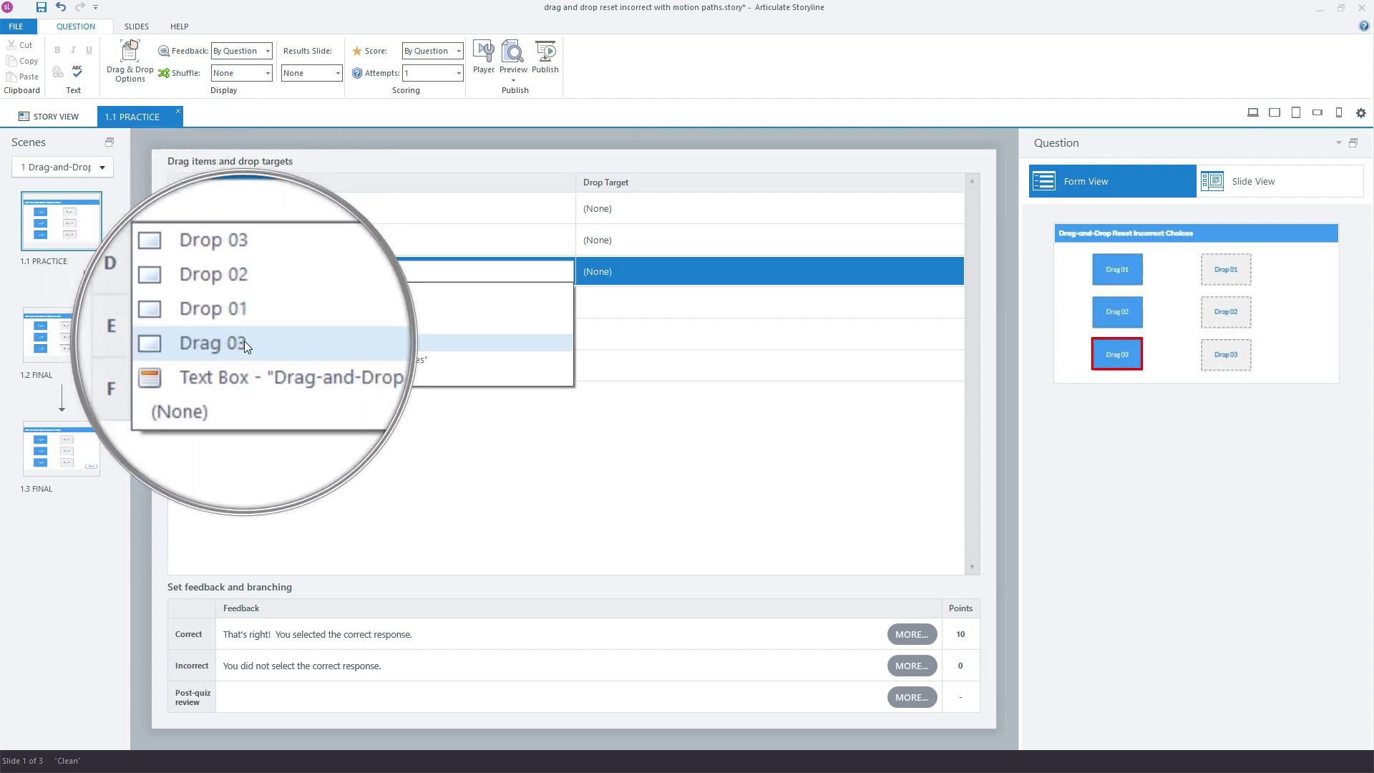
pyautogui.click(244, 341)
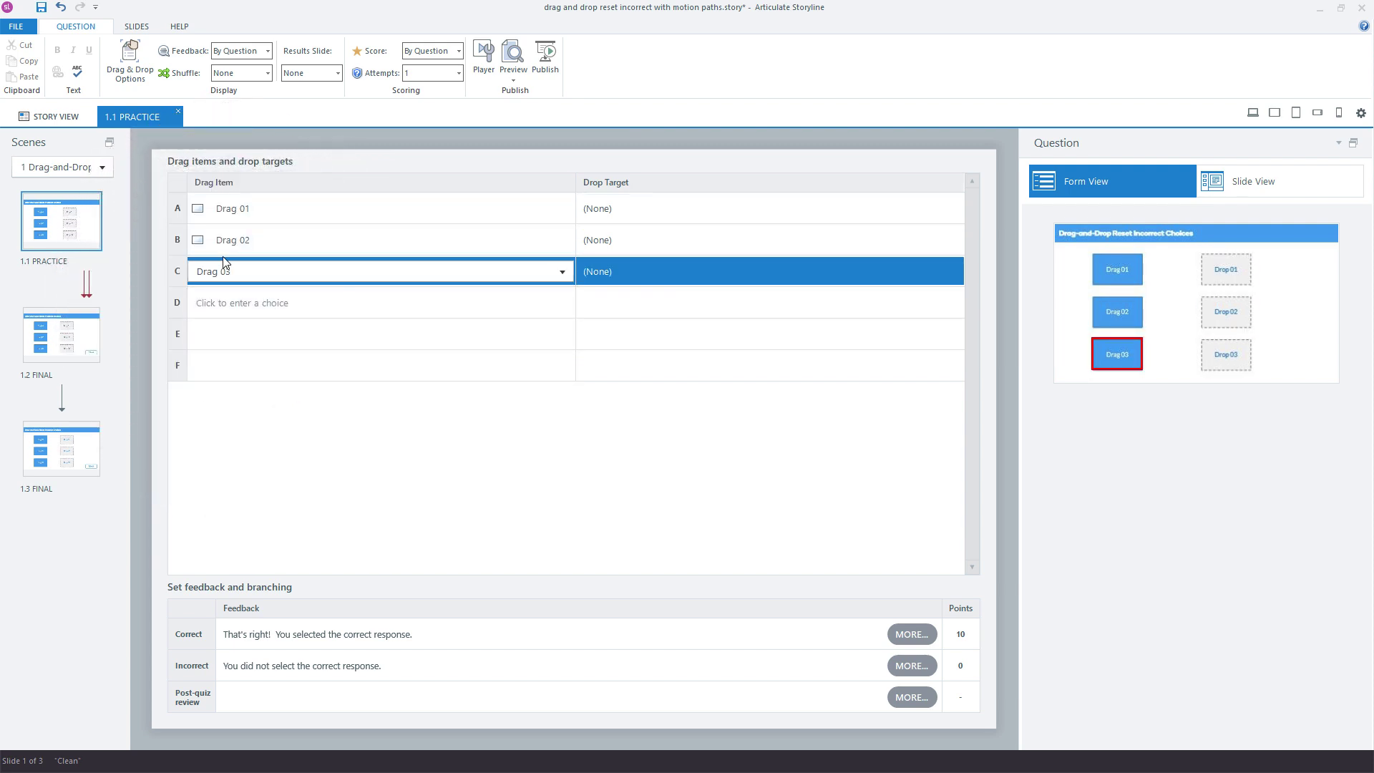
# Set the drop targets for rows A–C to Drop 01, Drop 02 and Drop 03.
pyautogui.click(611, 209)
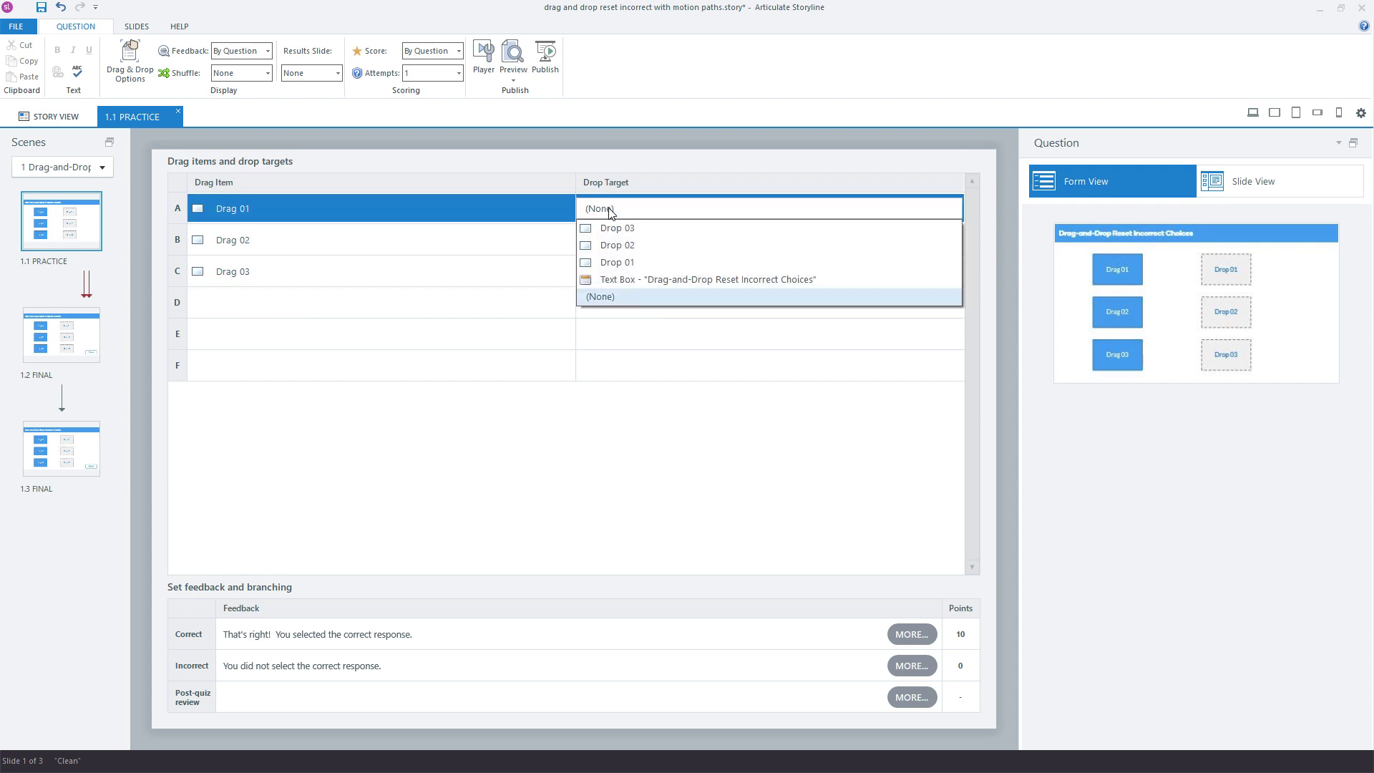
pyautogui.click(627, 268)
pyautogui.click(625, 240)
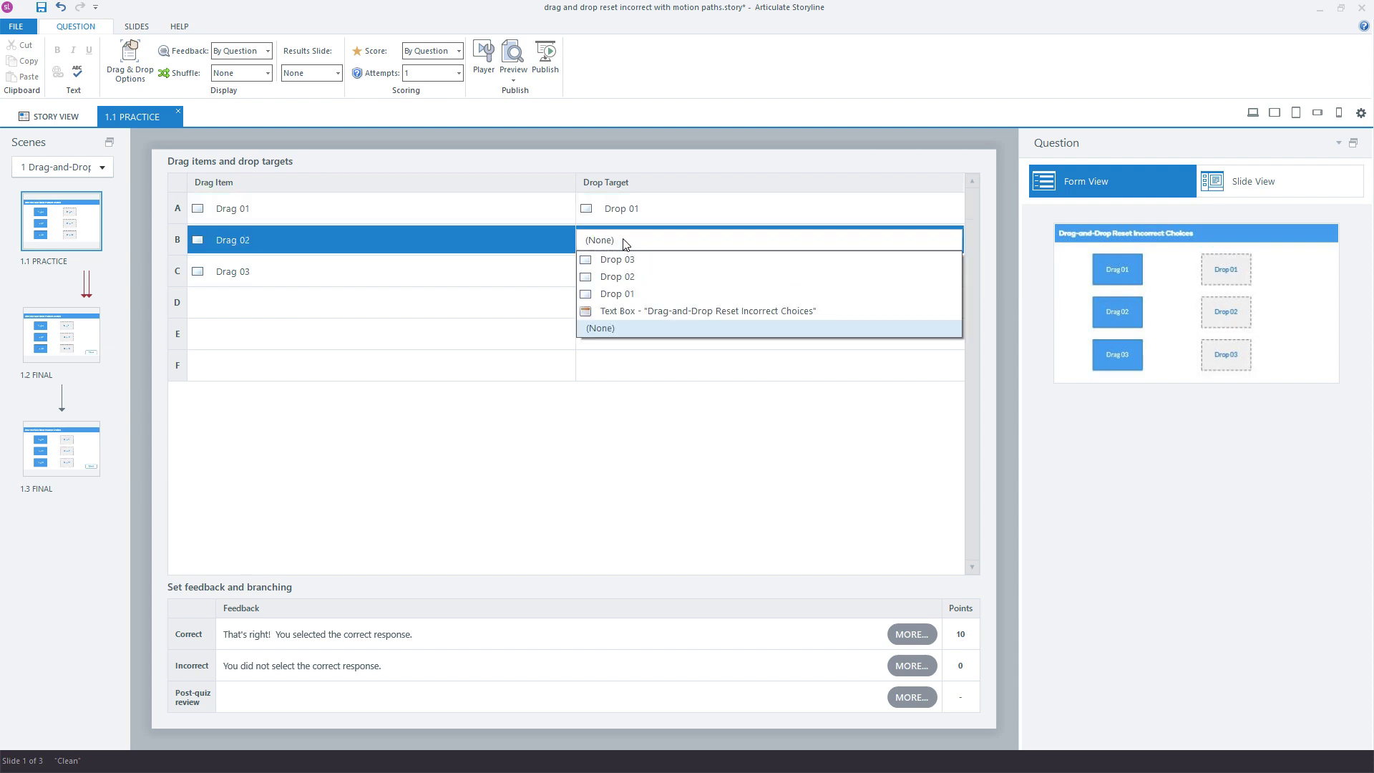
pyautogui.click(623, 278)
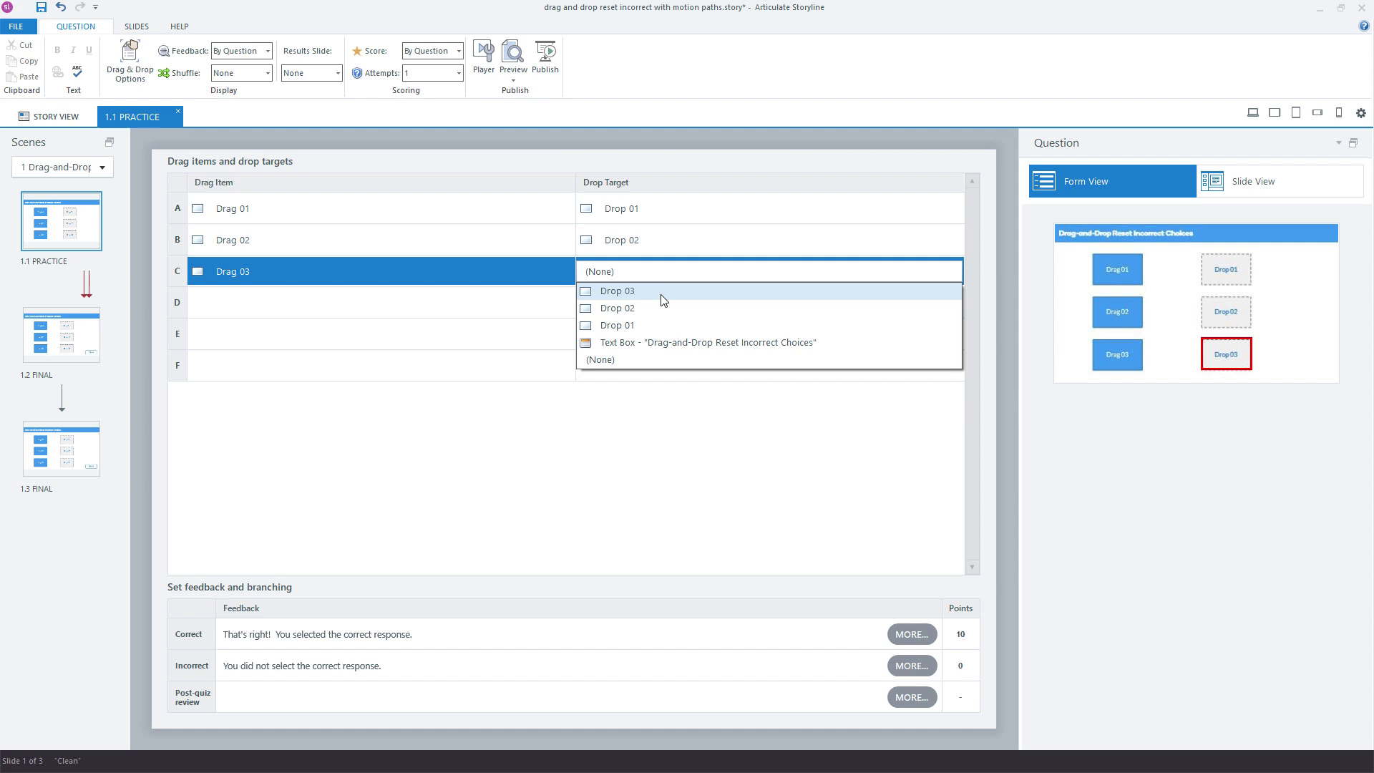
pyautogui.click(617, 337)
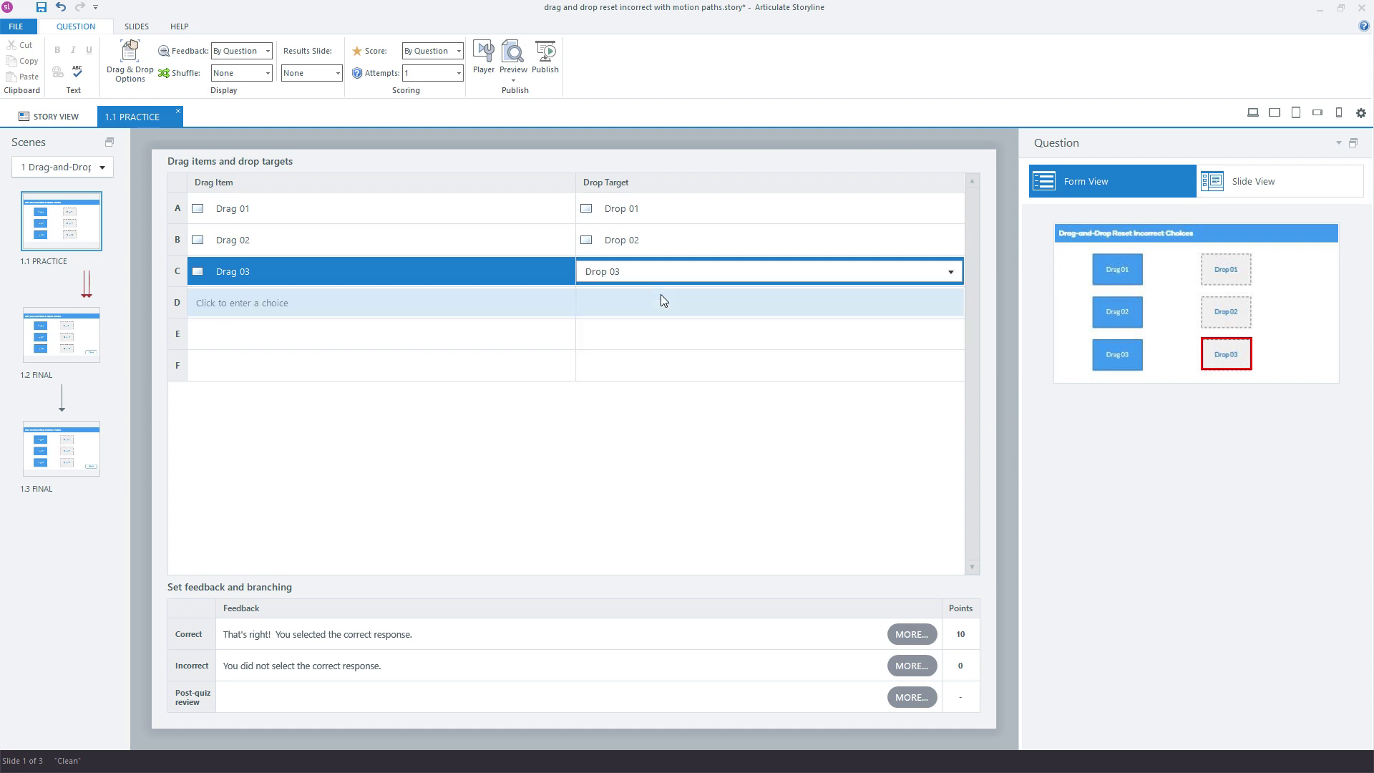
pyautogui.click(416, 76)
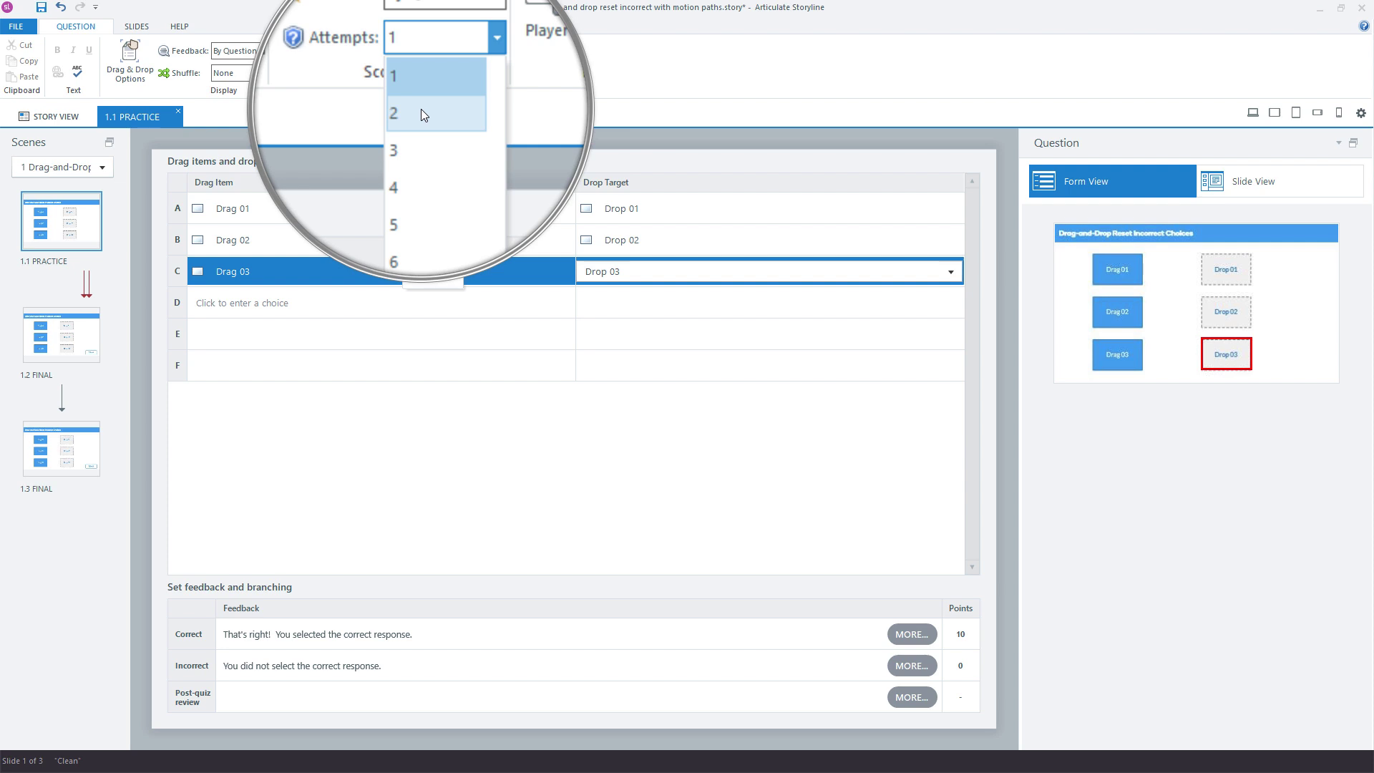
# Allow 2 attempts and make dropped items Snap to center in Drag & Drop Options.
pyautogui.click(421, 113)
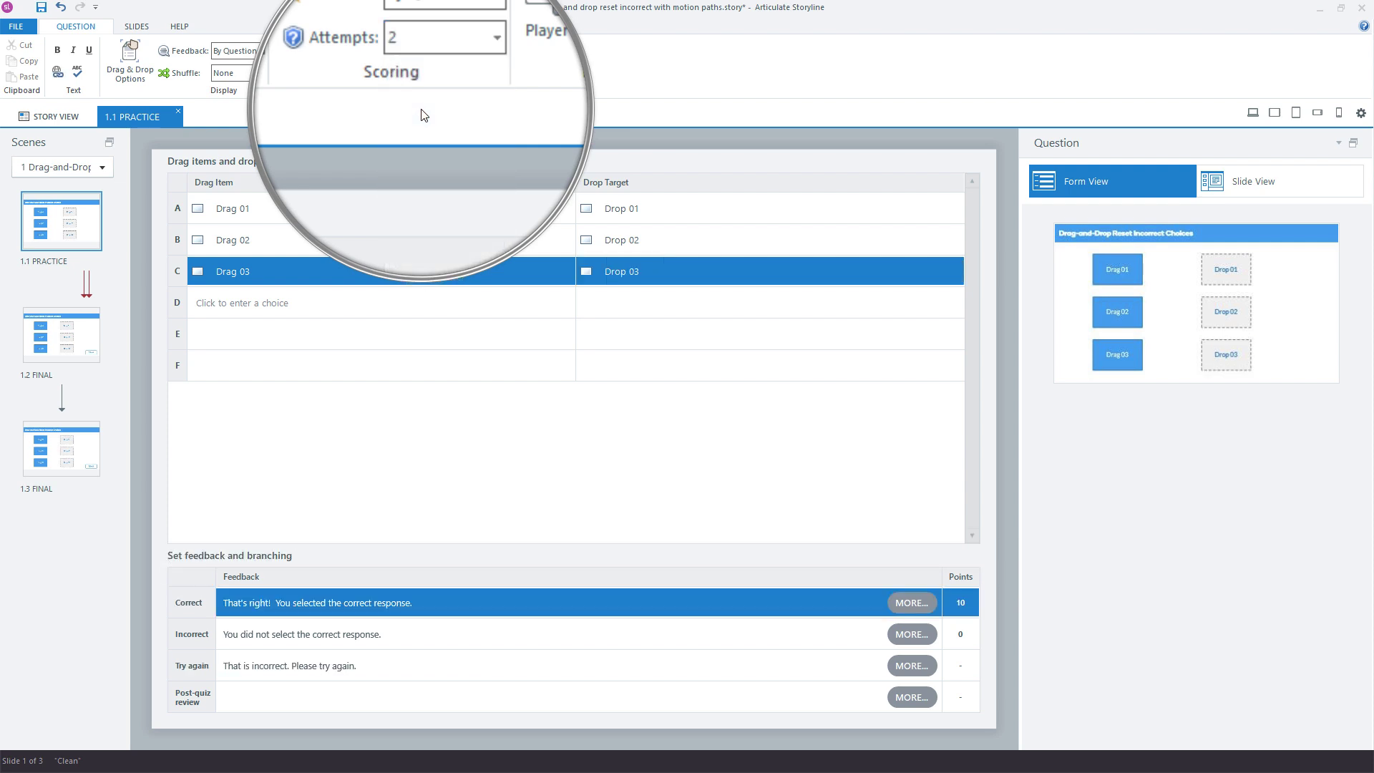
pyautogui.click(130, 64)
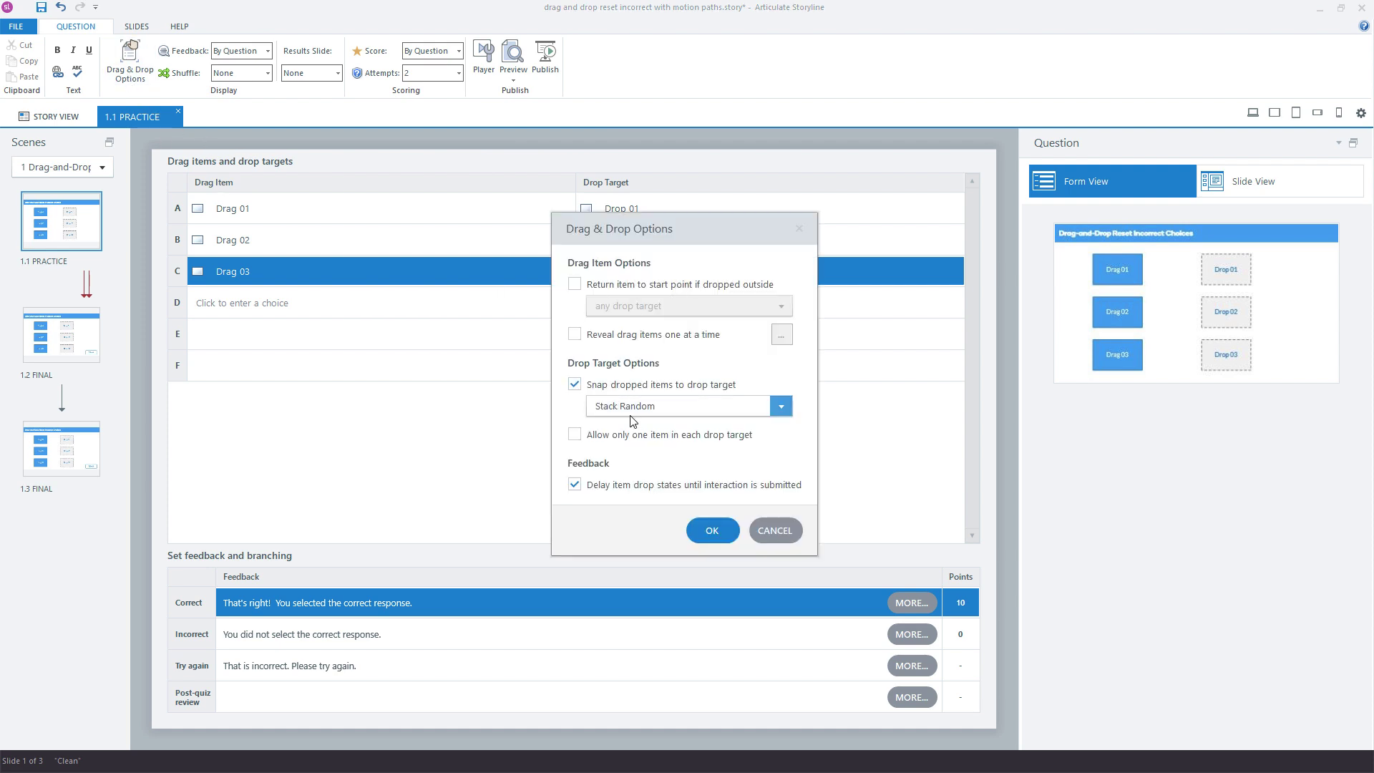
pyautogui.click(655, 408)
pyautogui.click(660, 477)
pyautogui.click(701, 529)
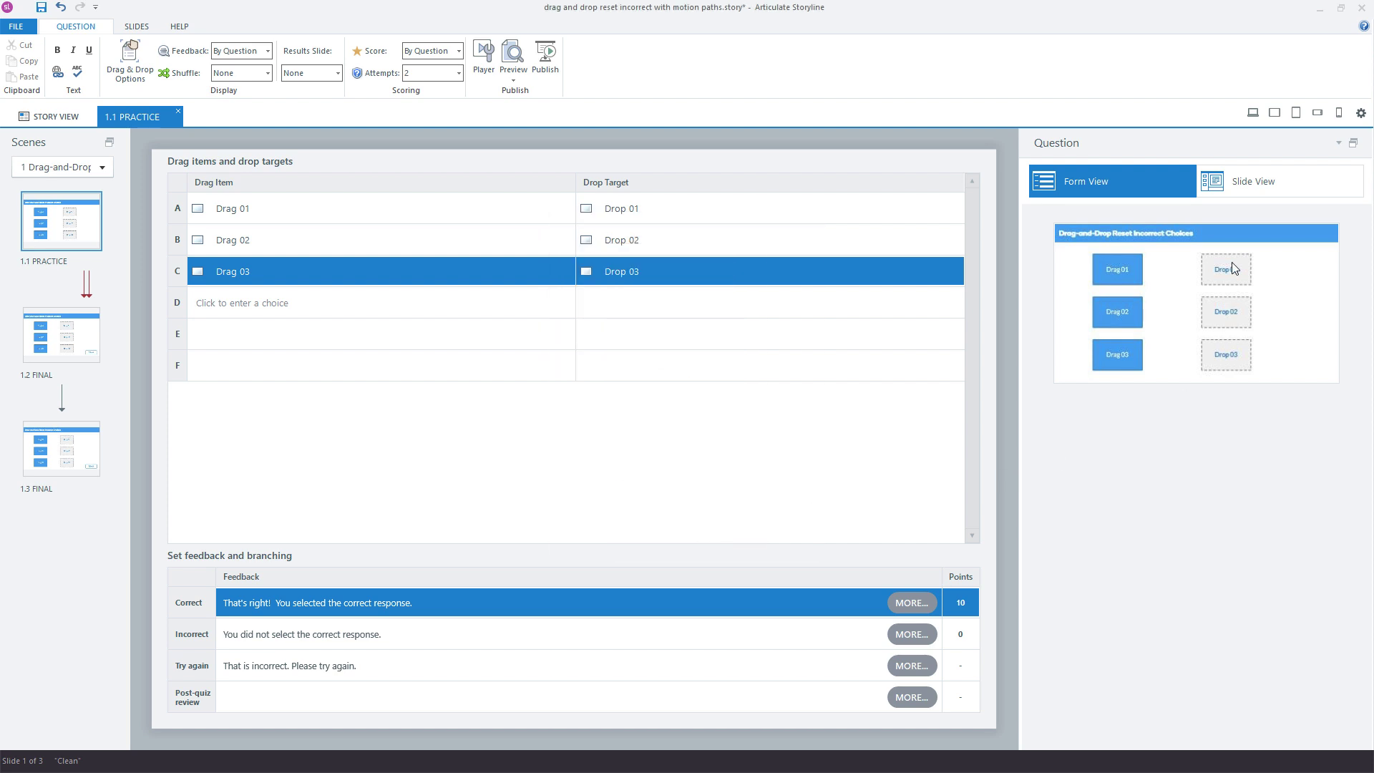
# Select Drag 01 and add the built-in Drop Correct state to it.
pyautogui.click(1249, 181)
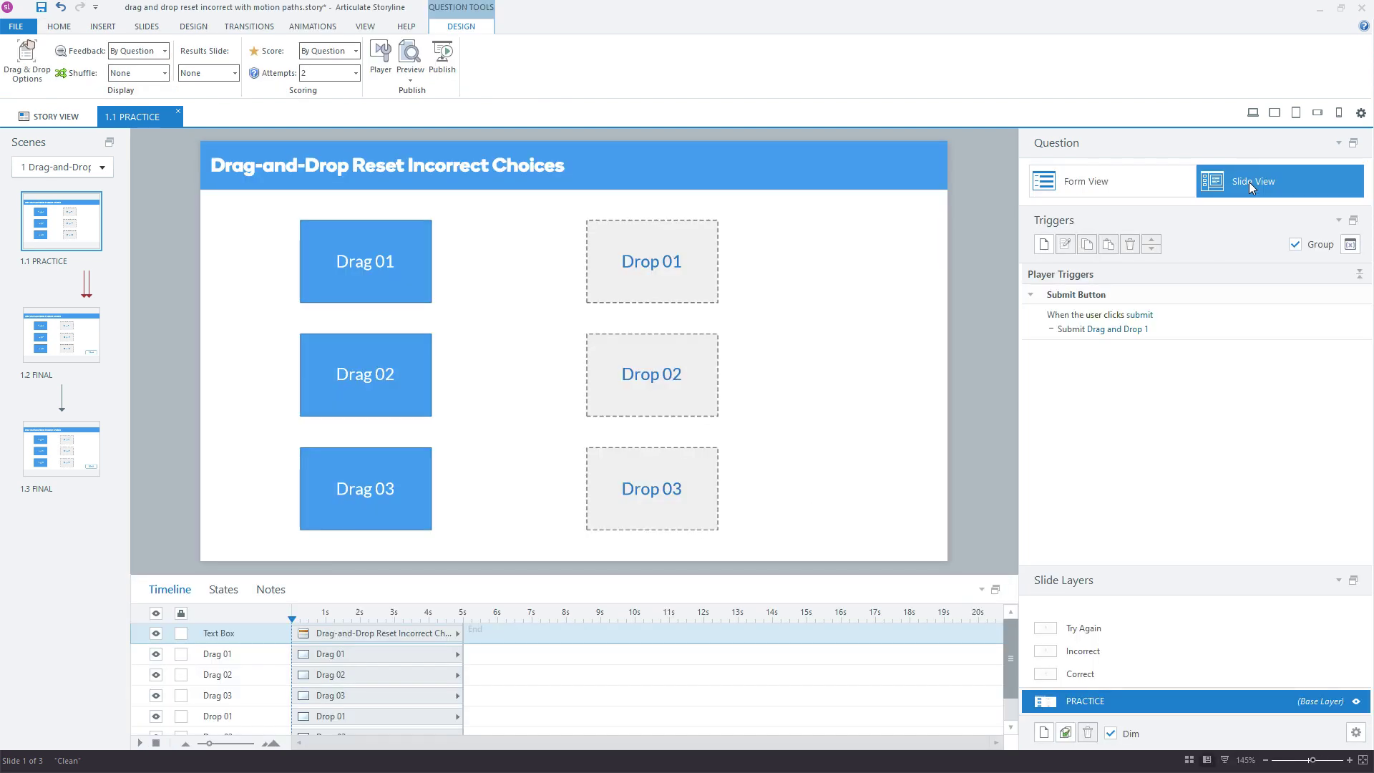
pyautogui.click(394, 302)
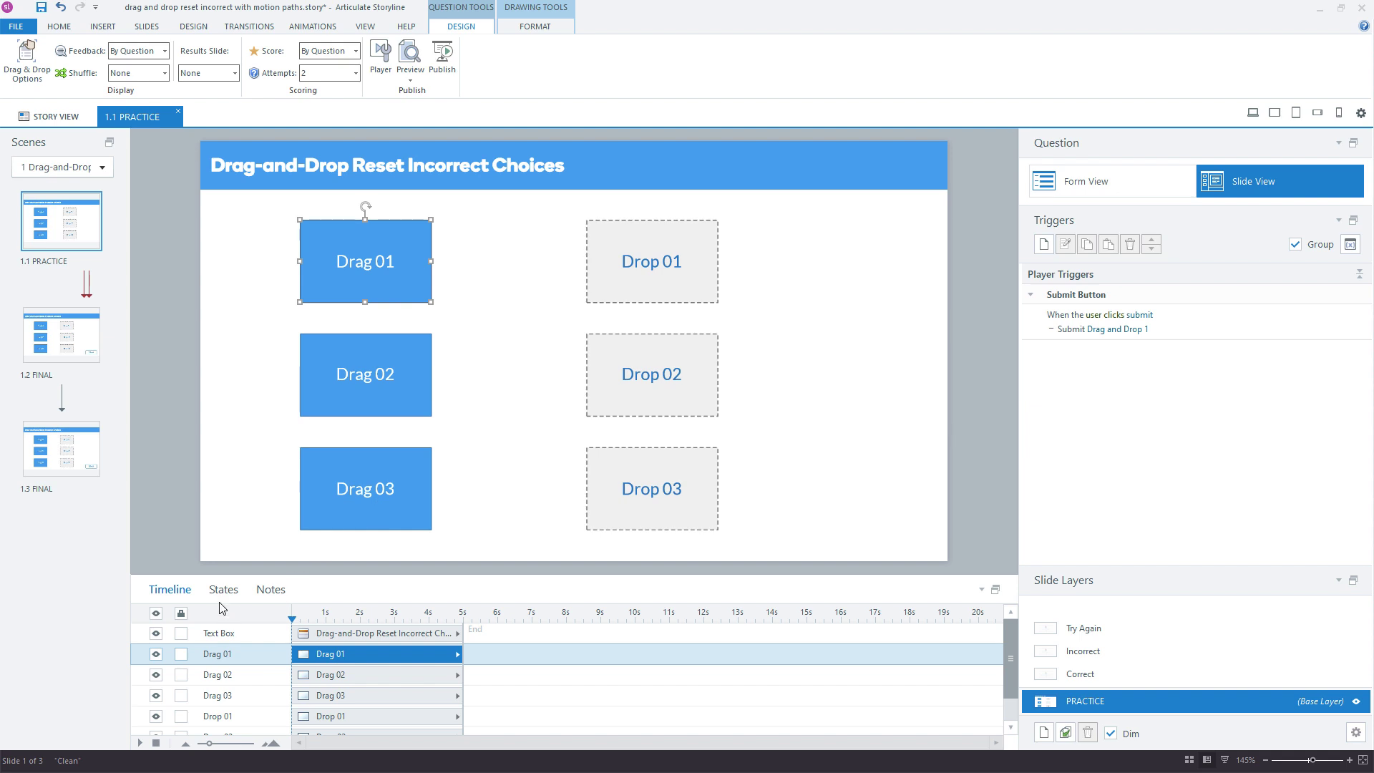
pyautogui.click(223, 592)
pyautogui.click(188, 618)
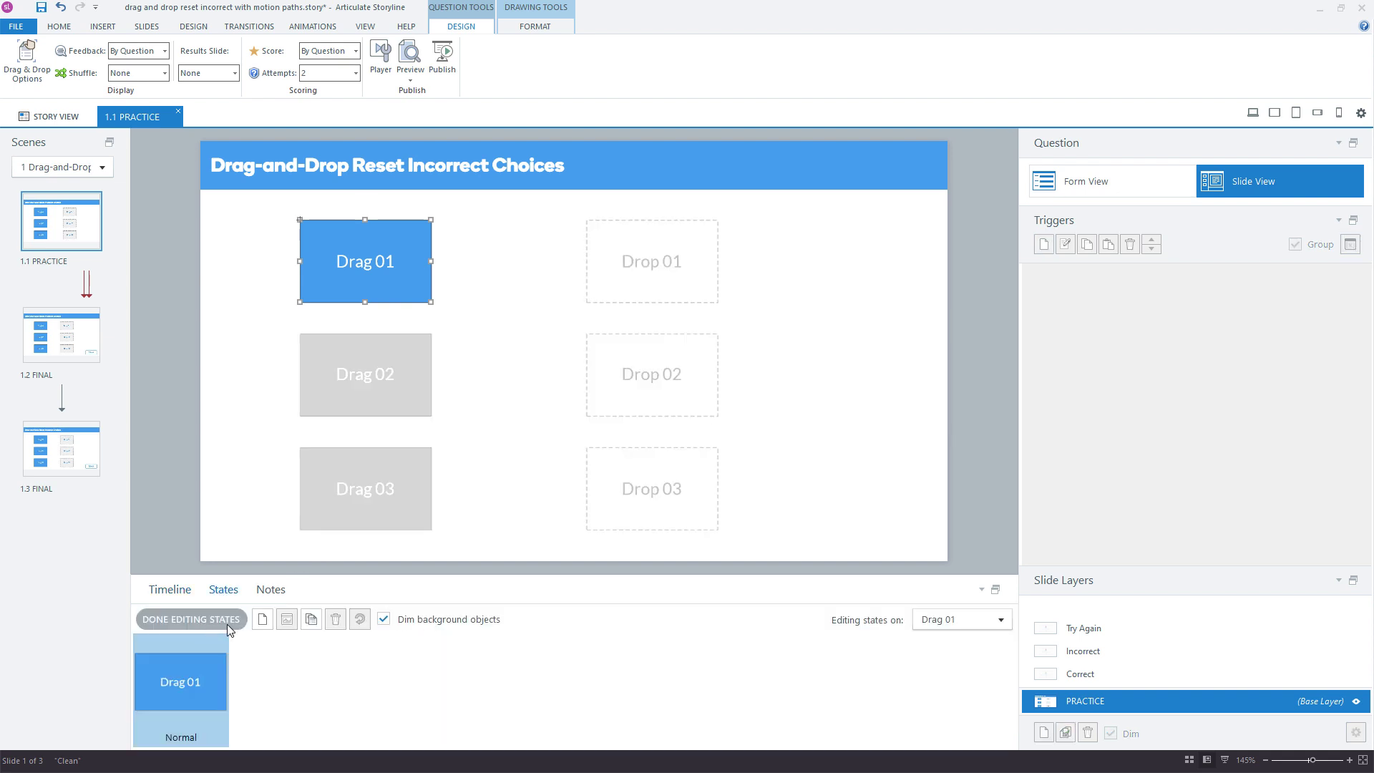
pyautogui.click(262, 620)
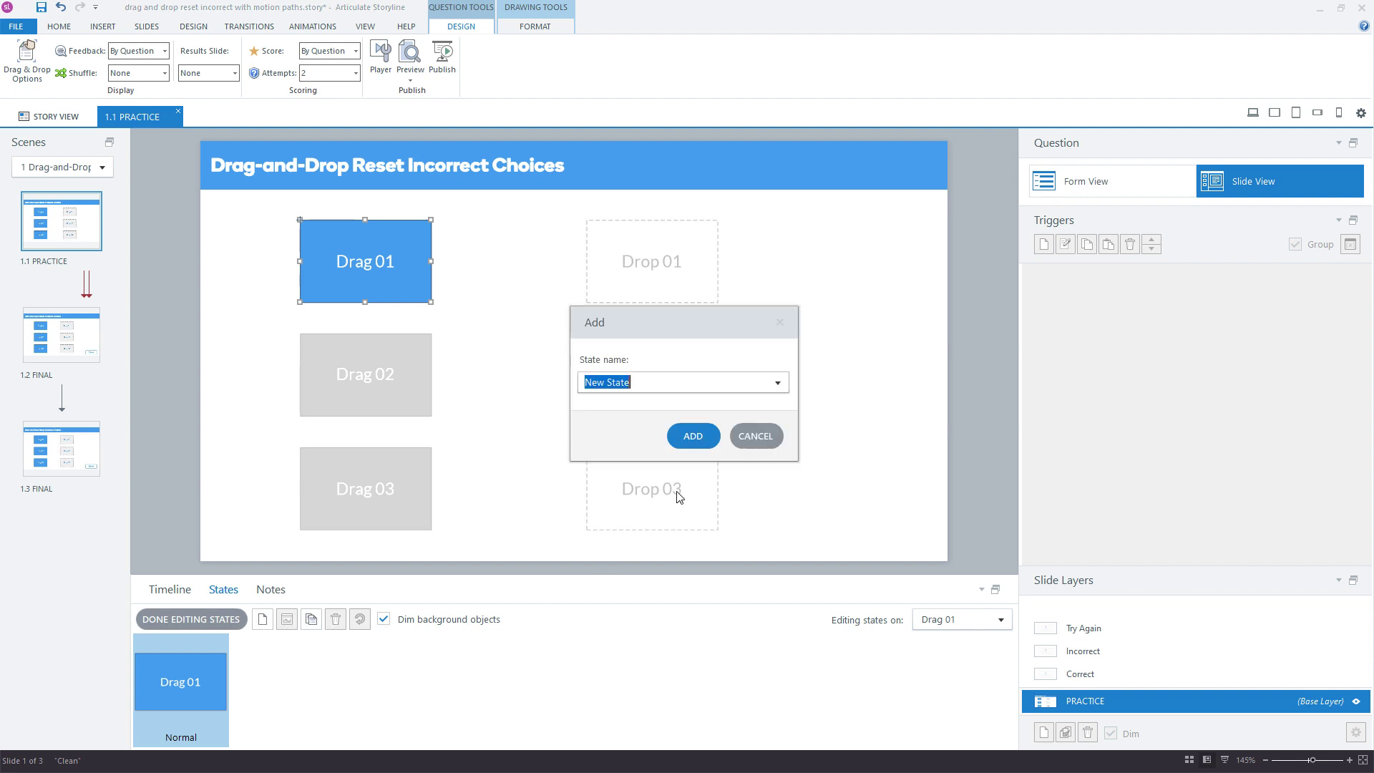
pyautogui.click(777, 382)
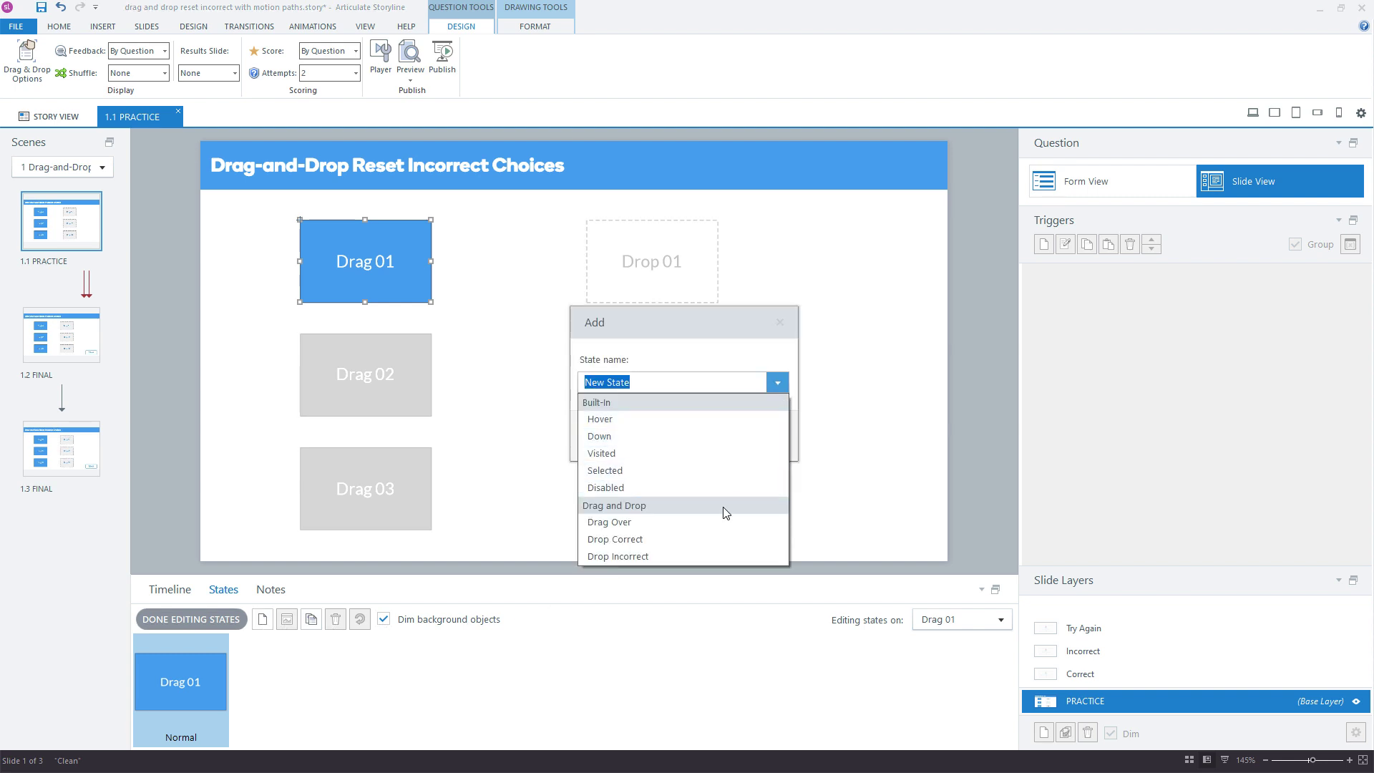
pyautogui.click(668, 546)
pyautogui.click(695, 438)
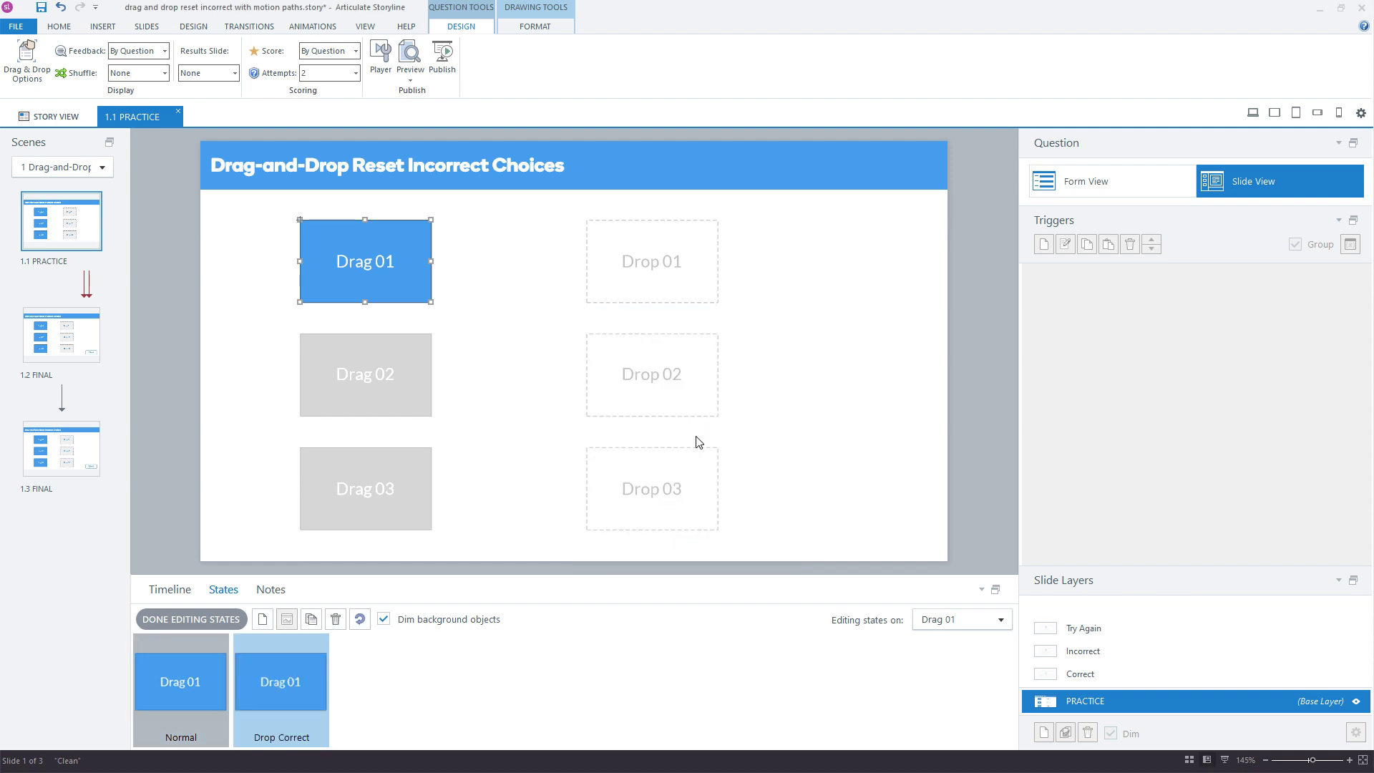
# Style Drop Correct green, add a pink Drop Incorrect state, and finish editing Drag 01's states.
pyautogui.click(535, 26)
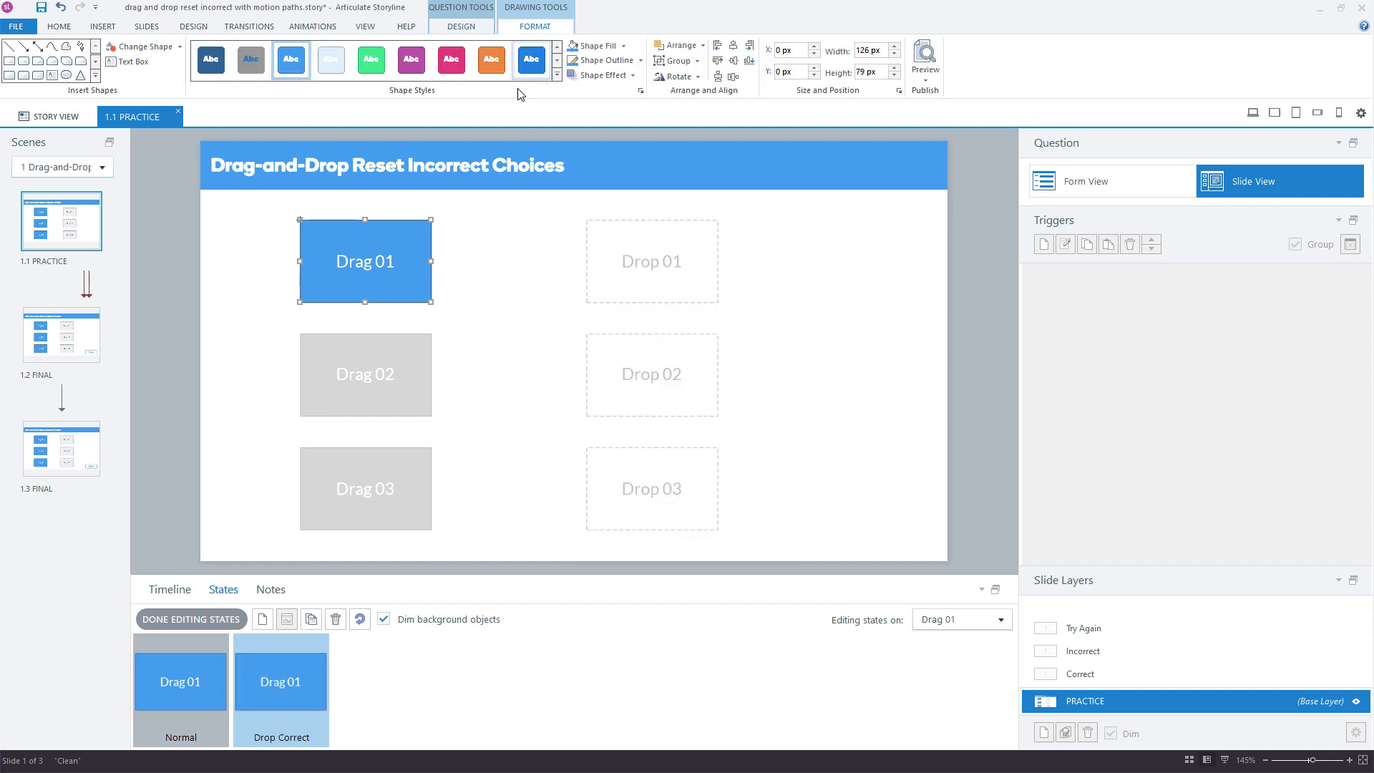
pyautogui.click(371, 60)
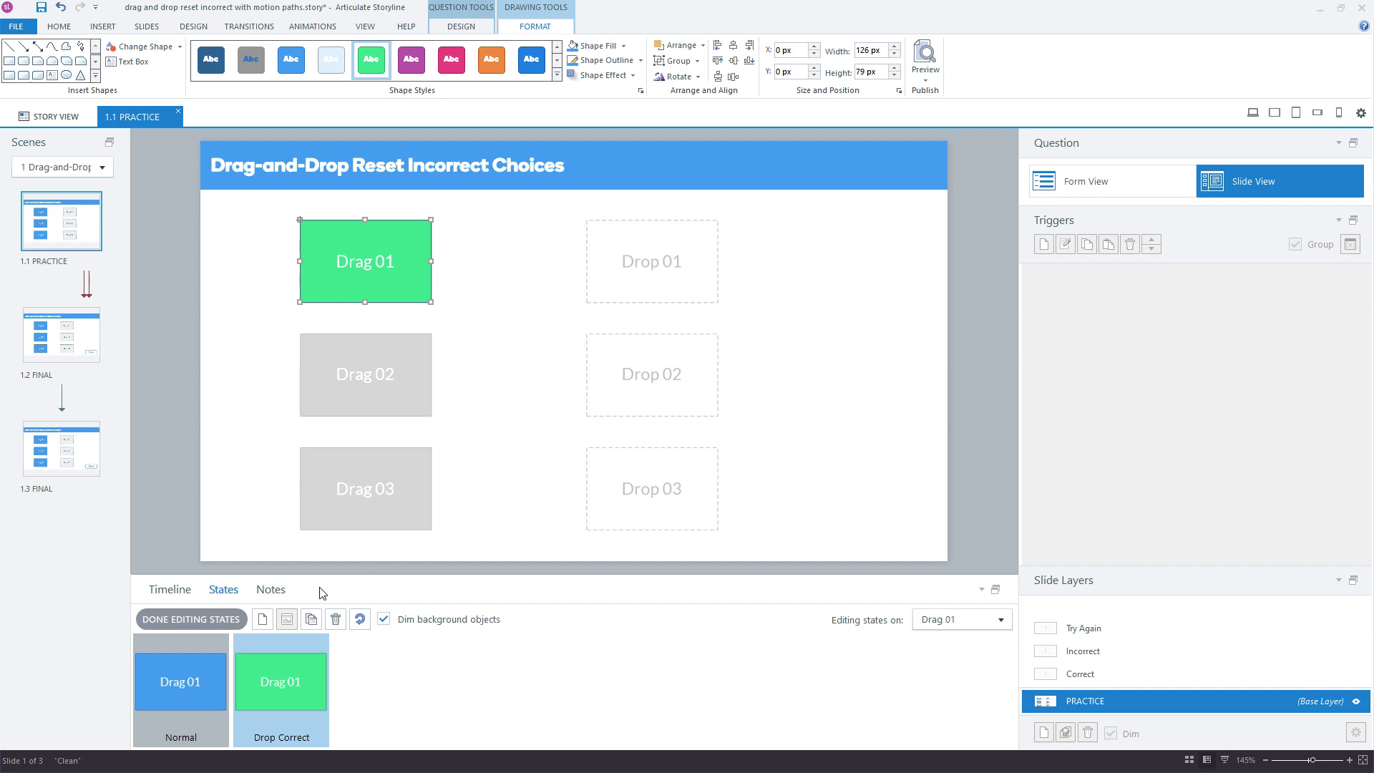
pyautogui.click(263, 621)
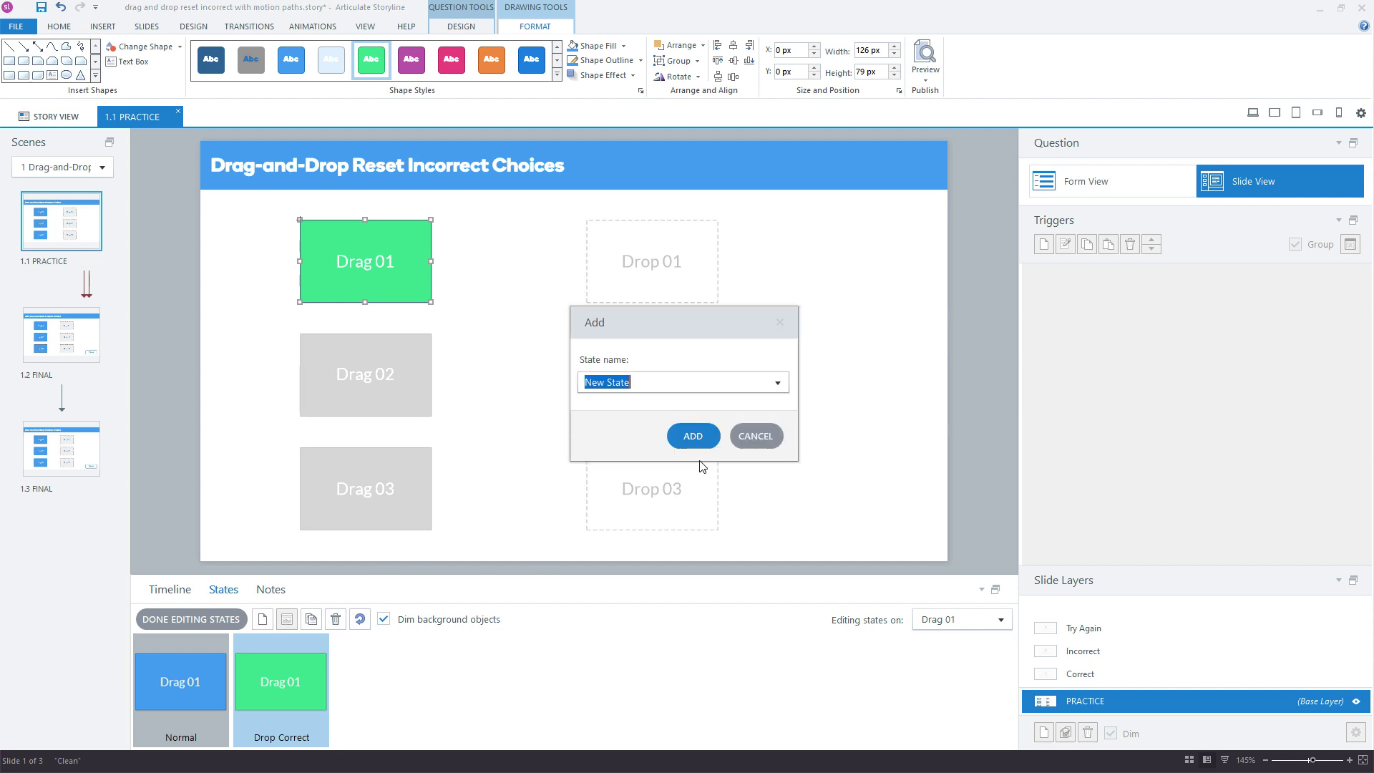
pyautogui.click(778, 384)
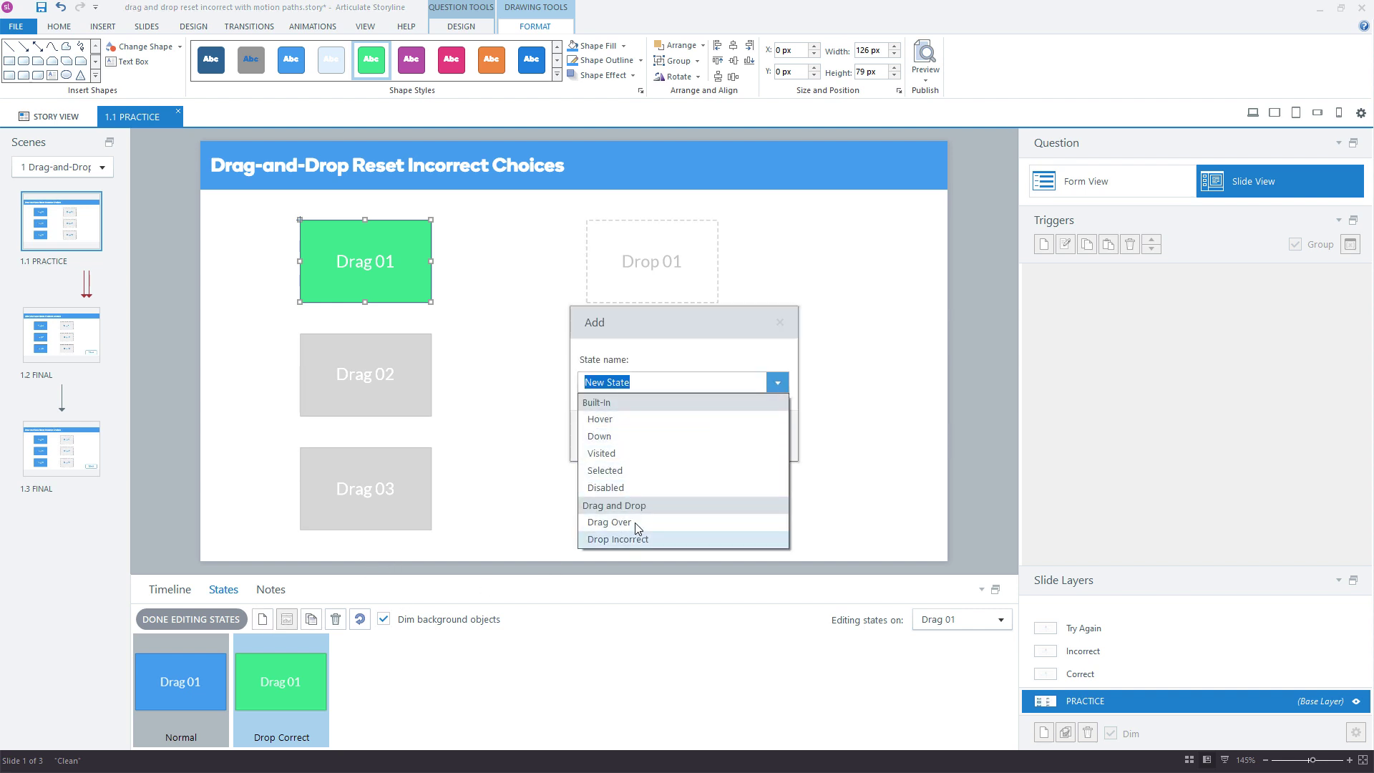
pyautogui.click(631, 541)
pyautogui.click(699, 438)
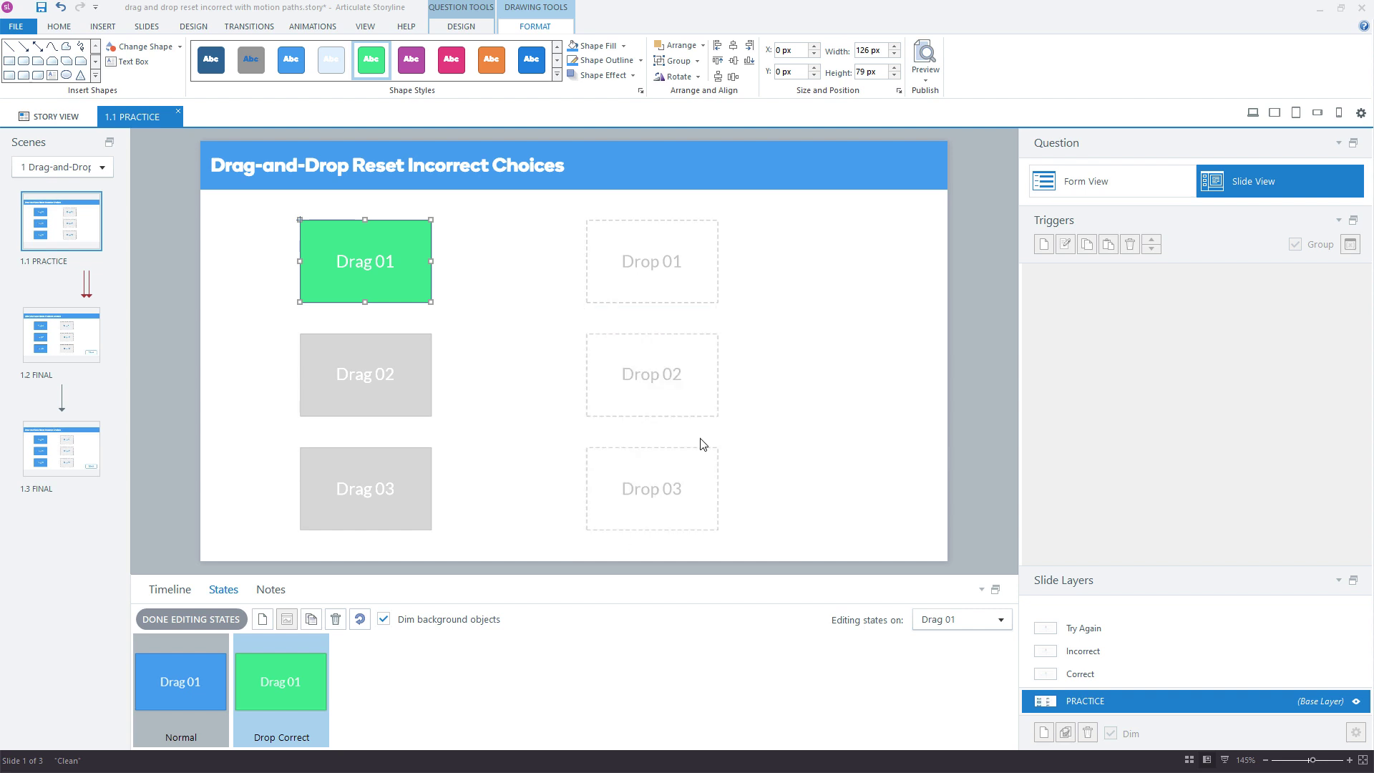
pyautogui.click(451, 63)
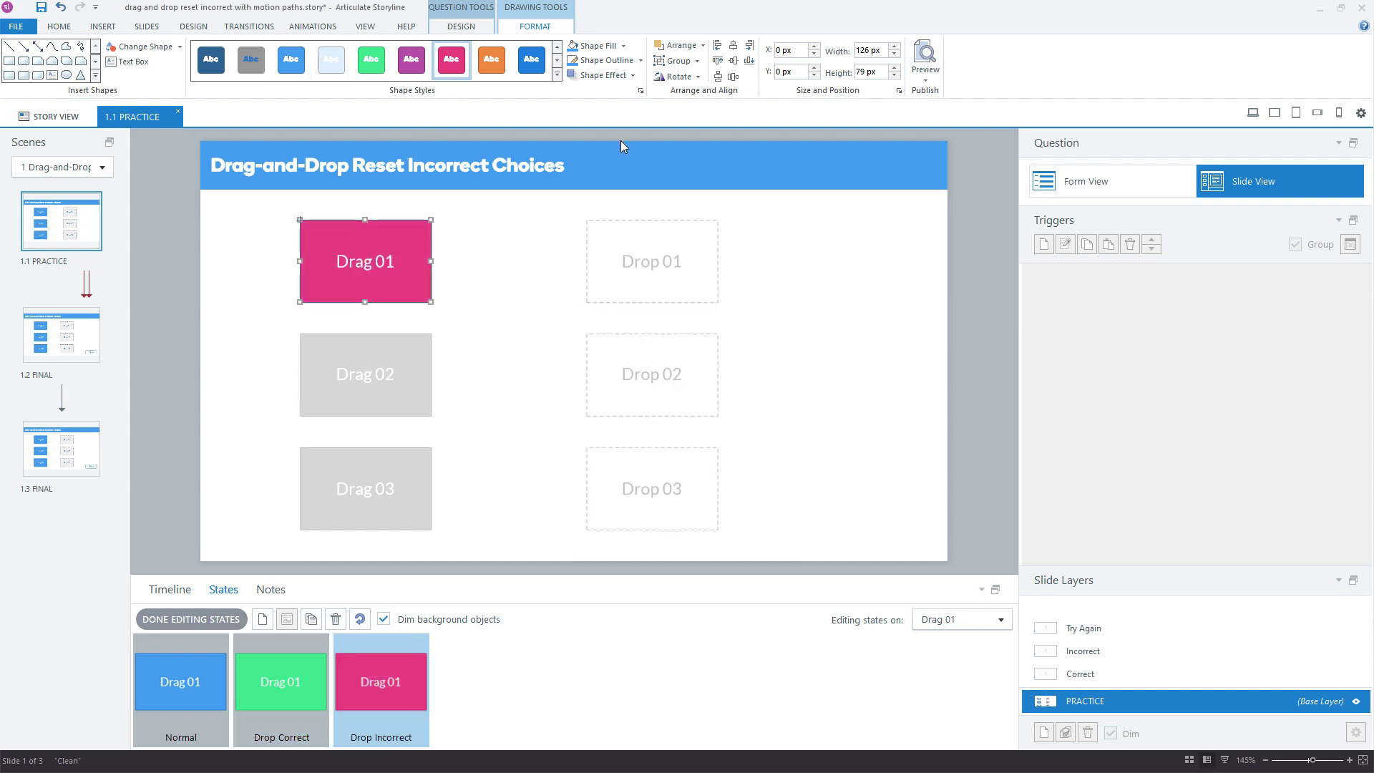
pyautogui.click(191, 619)
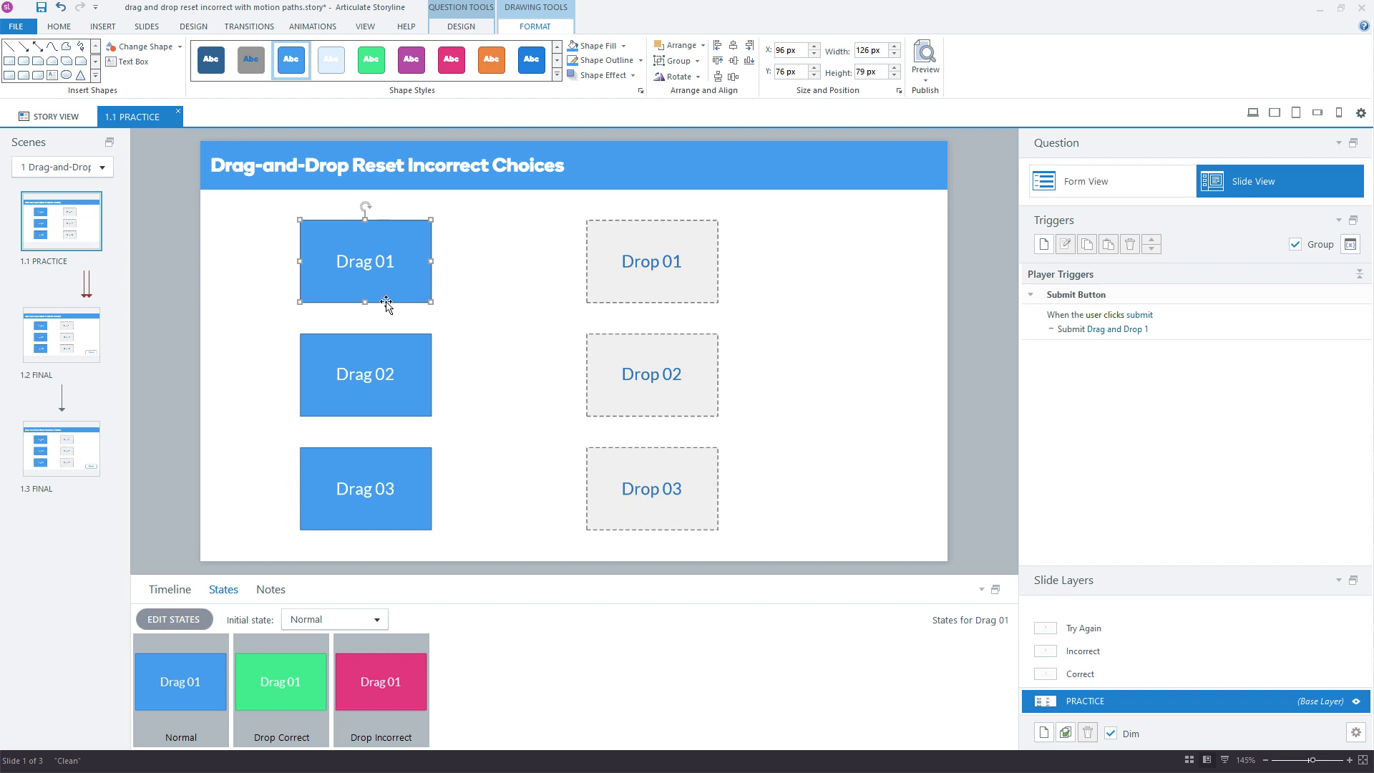
# Copy Drag 01's states onto Drag 02 and Drag 03 with Format Painter.
pyautogui.click(363, 375)
pyautogui.click(377, 477)
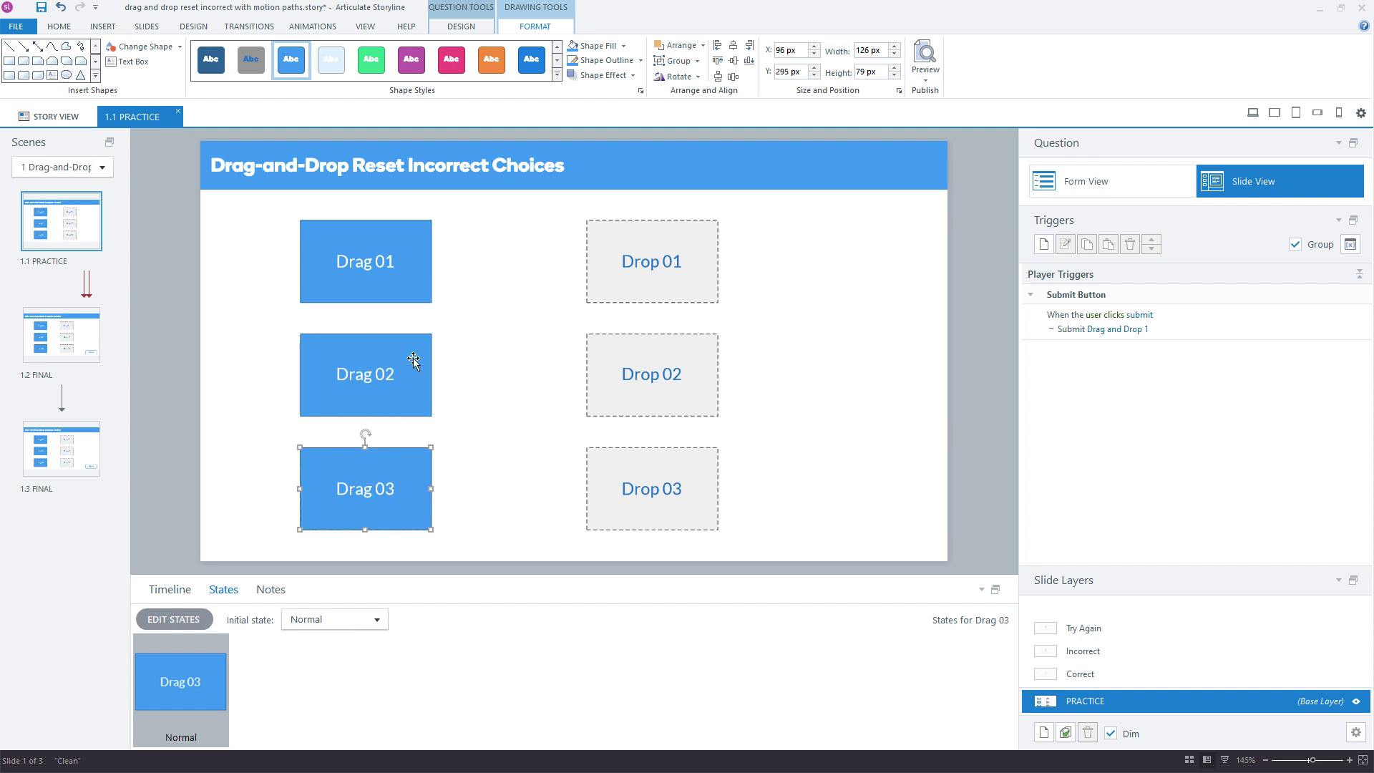
pyautogui.click(392, 301)
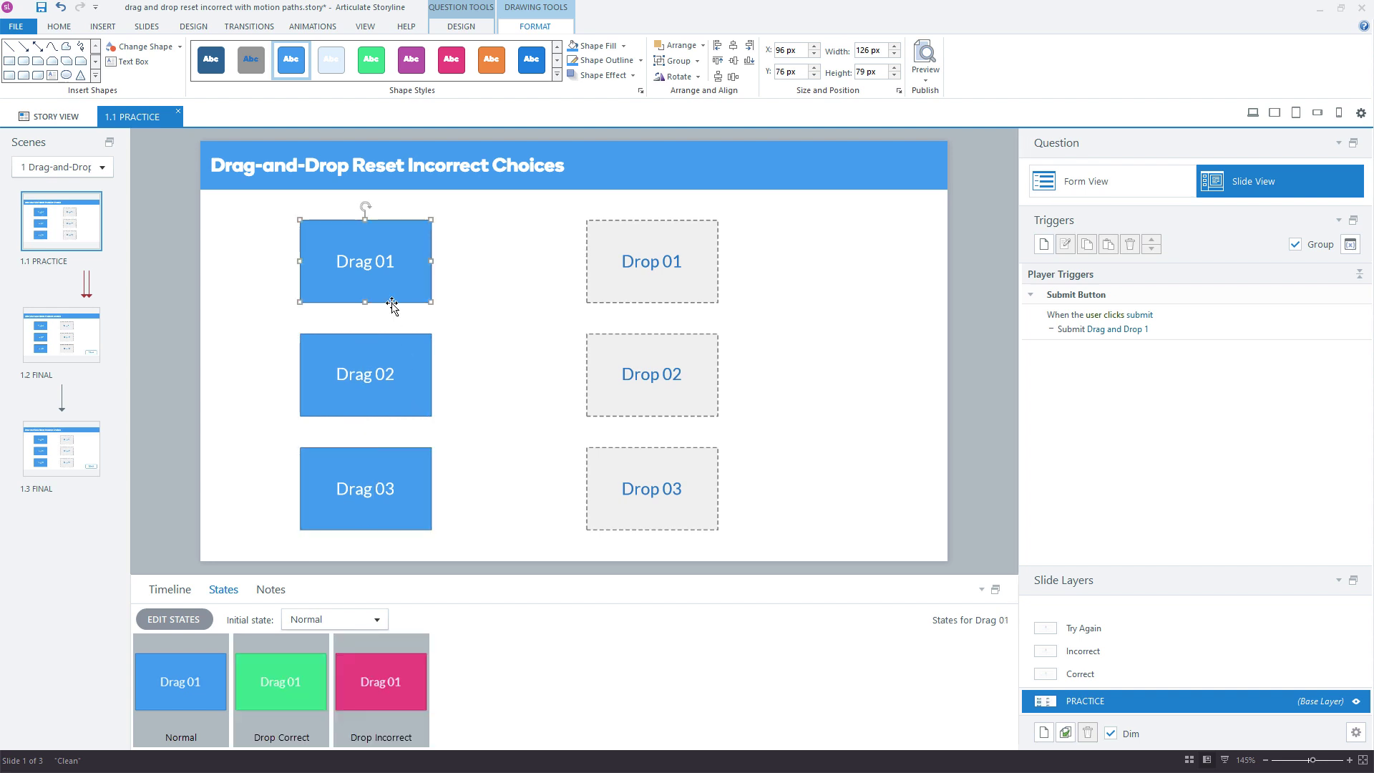
pyautogui.click(60, 26)
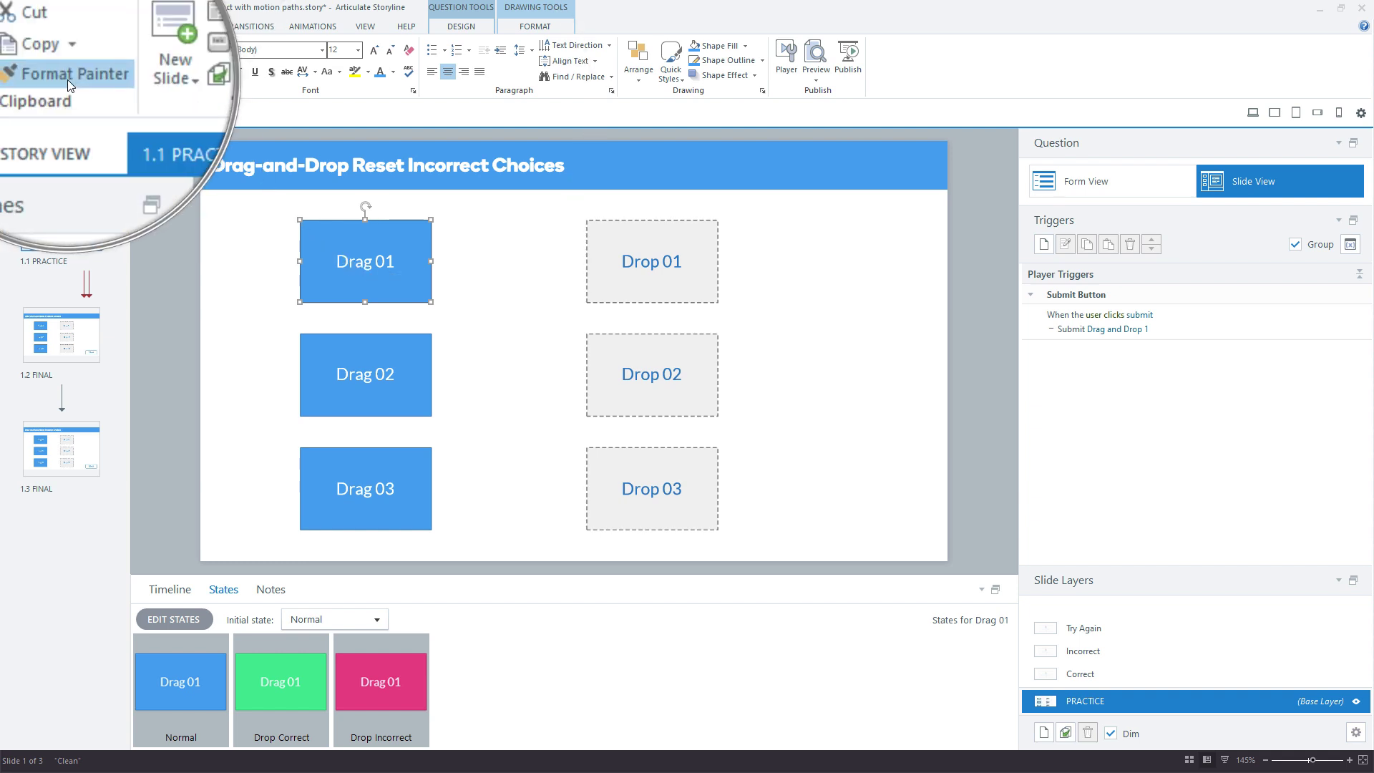
pyautogui.click(68, 78)
pyautogui.click(390, 349)
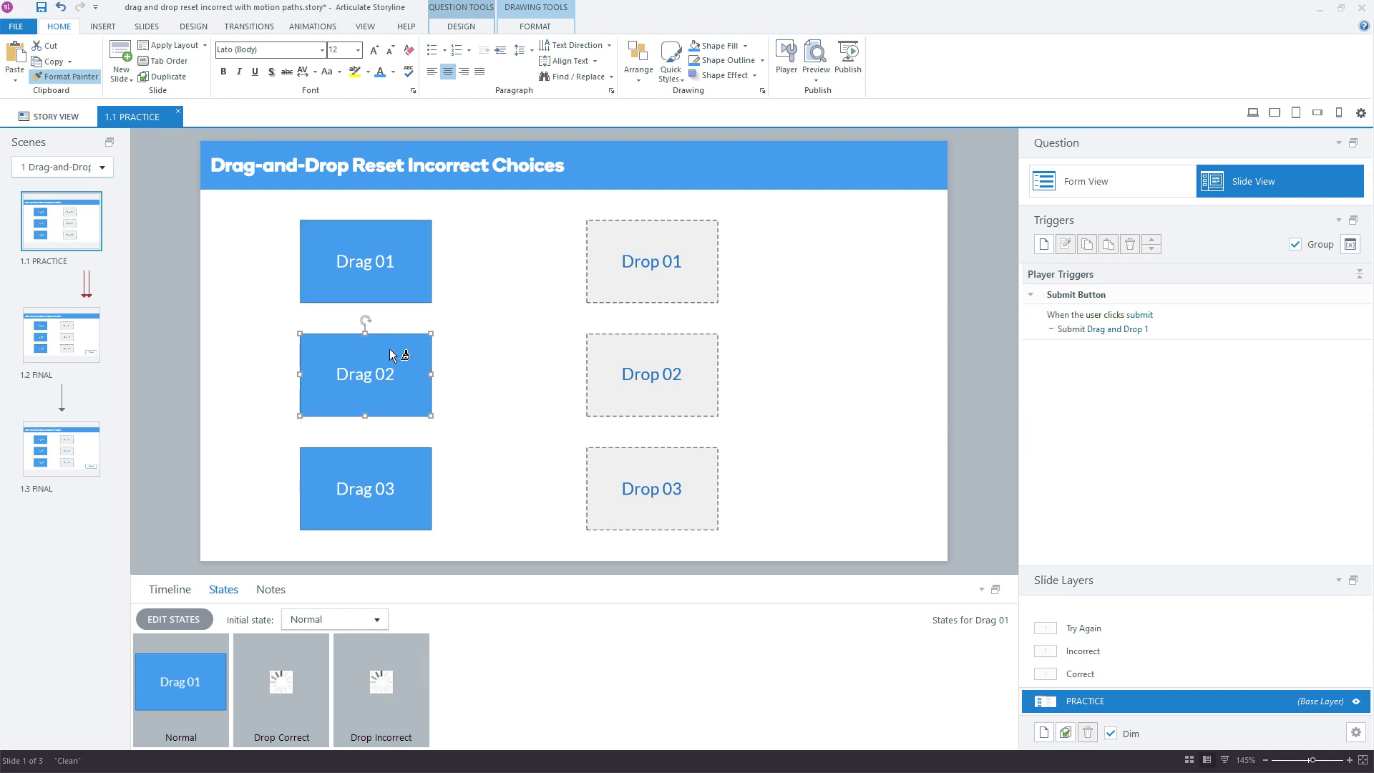
pyautogui.click(414, 467)
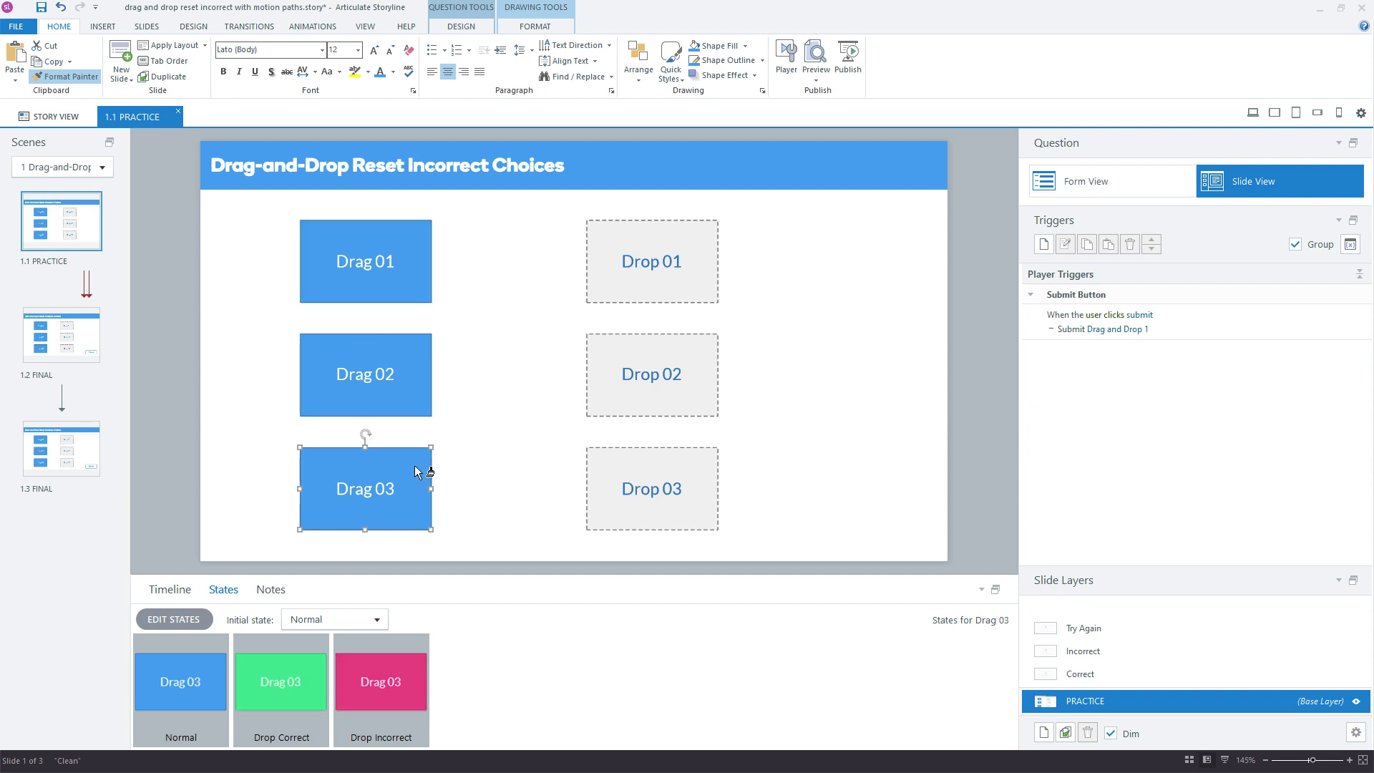
pyautogui.click(476, 486)
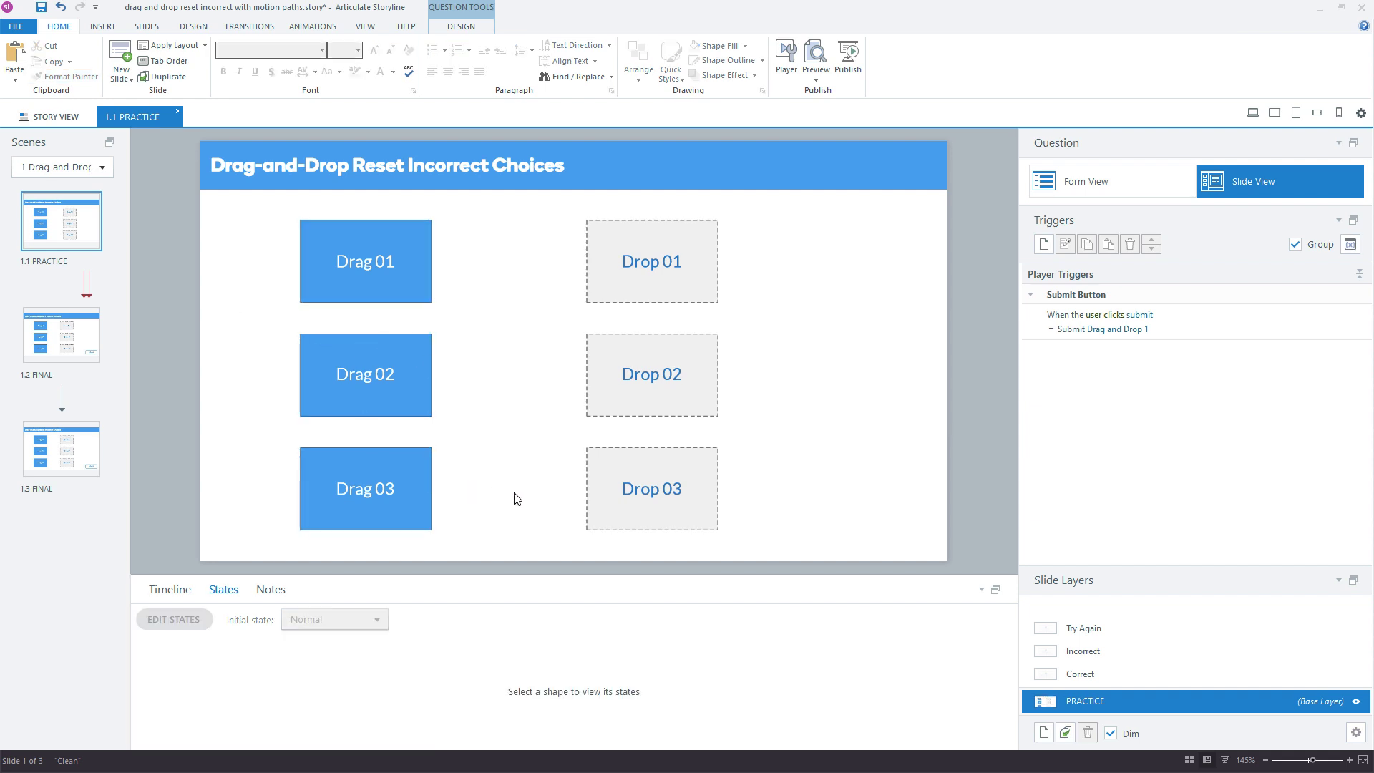
pyautogui.click(403, 392)
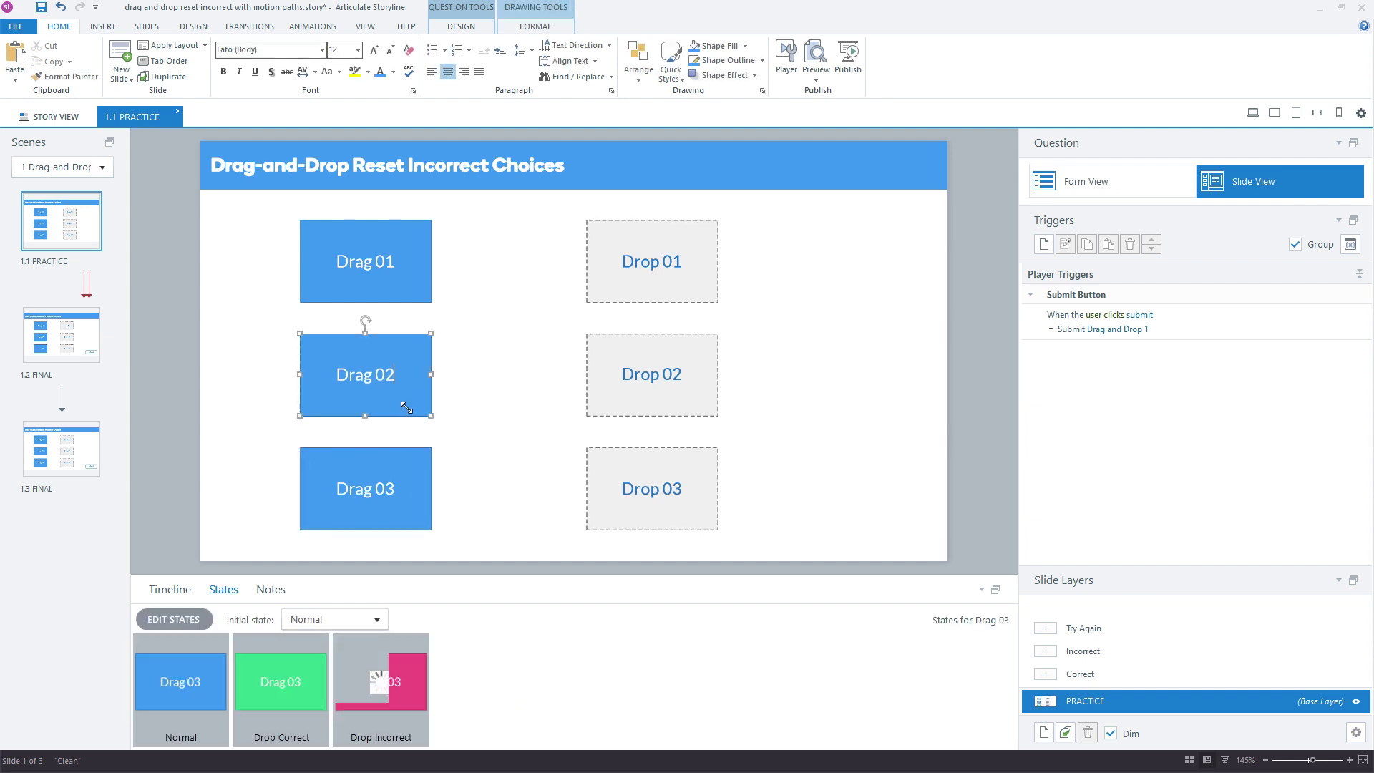
pyautogui.click(390, 300)
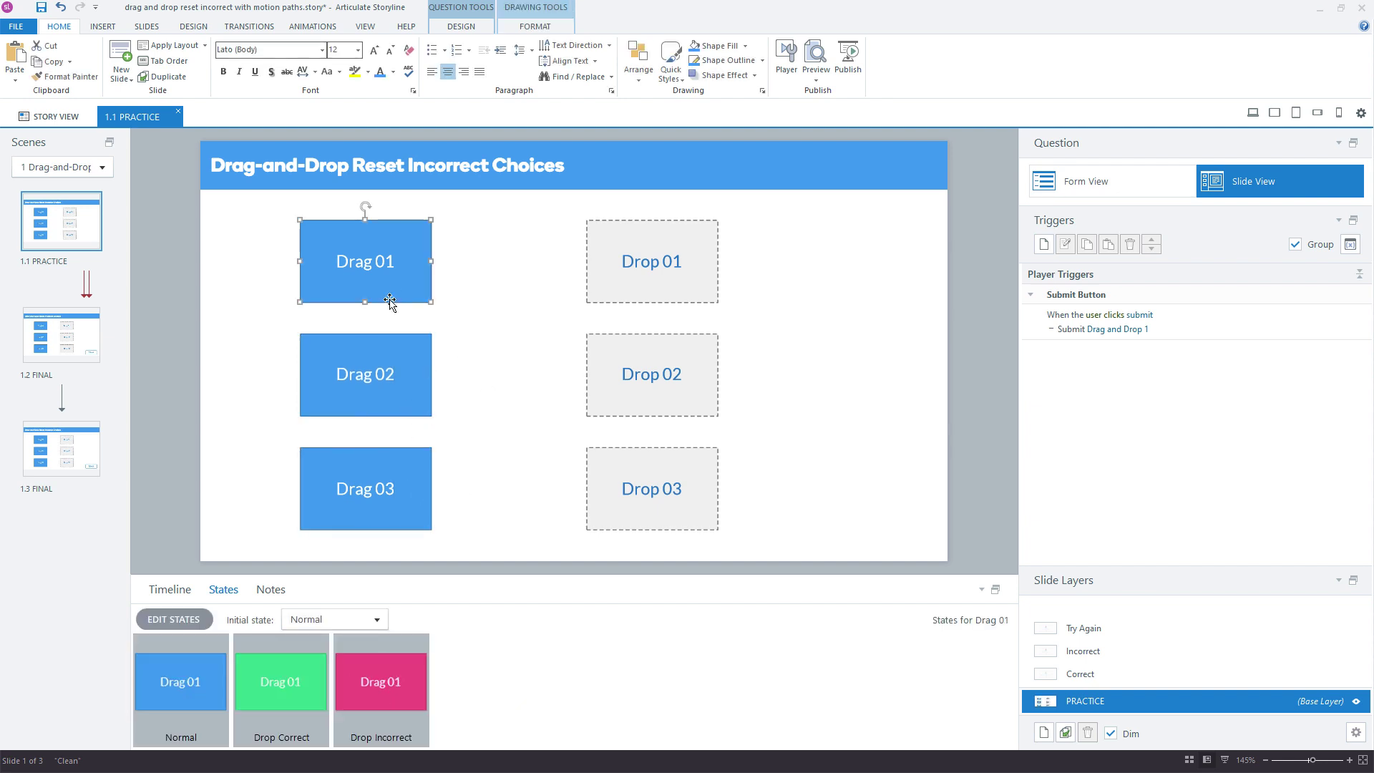
# Add a Lines motion path to Drag 01.
pyautogui.click(461, 330)
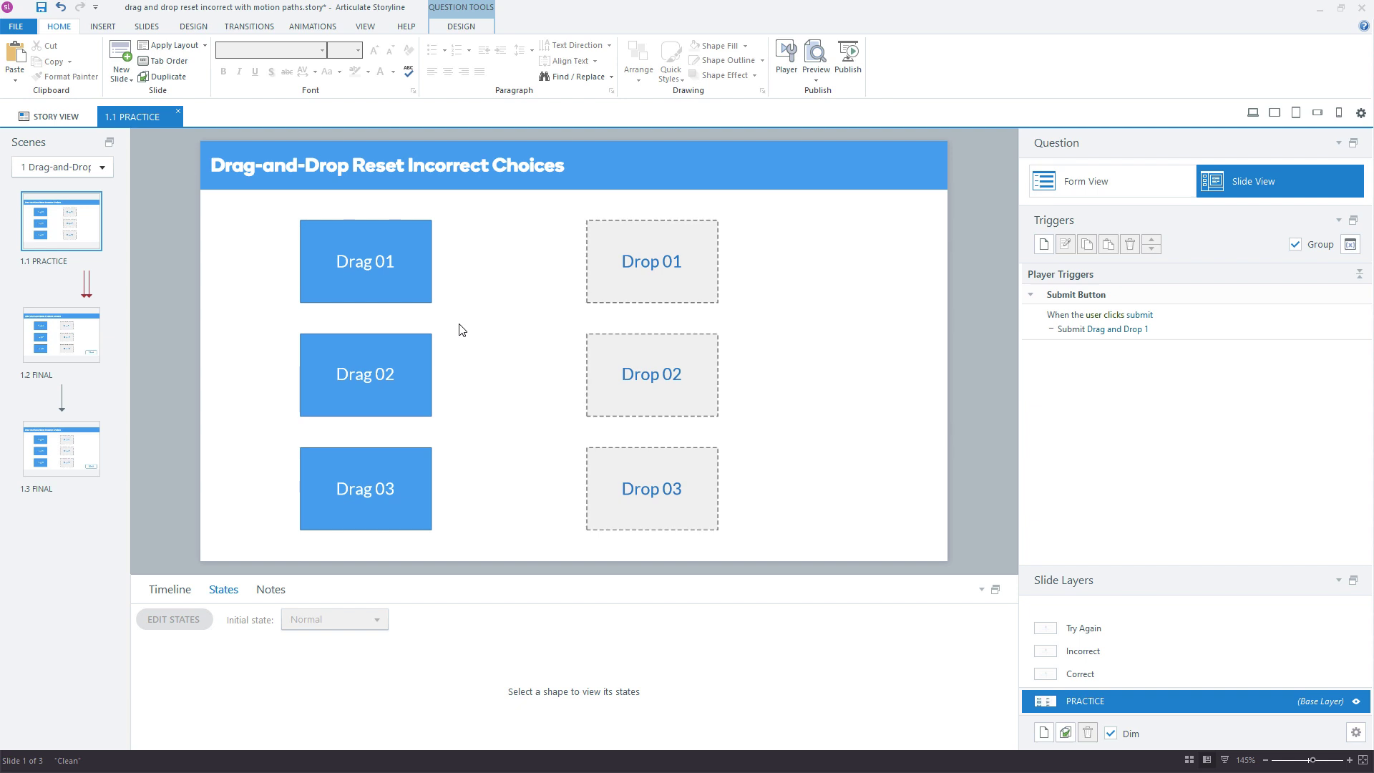
pyautogui.click(377, 223)
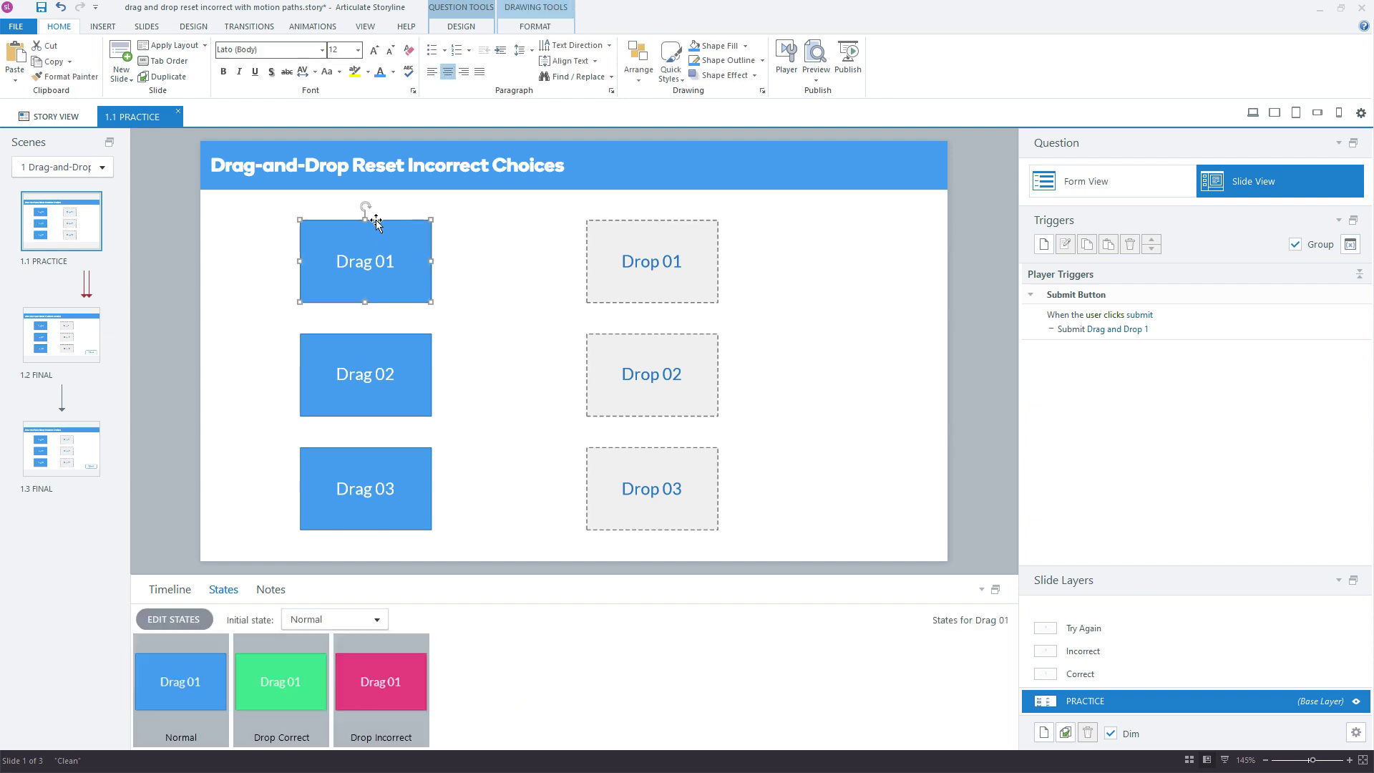
pyautogui.click(312, 26)
pyautogui.click(338, 76)
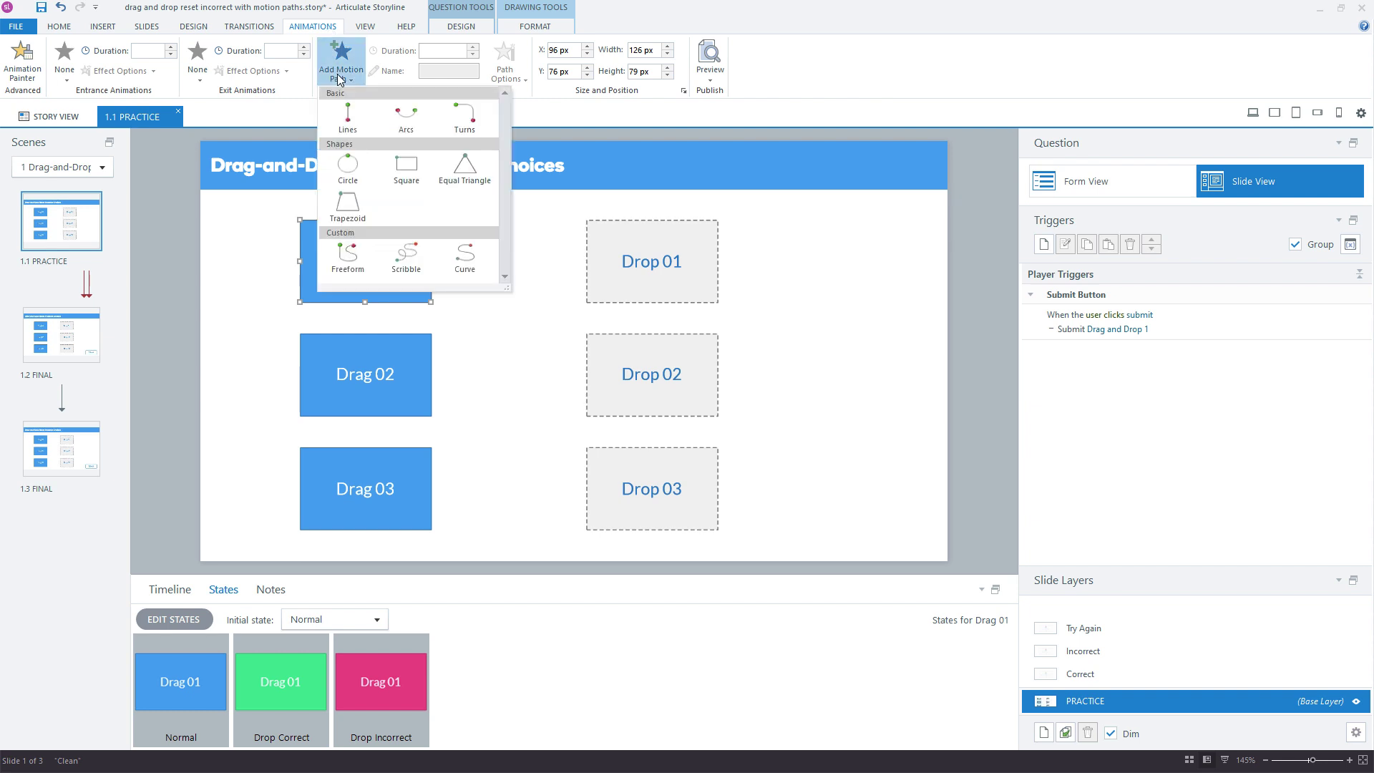
pyautogui.click(350, 116)
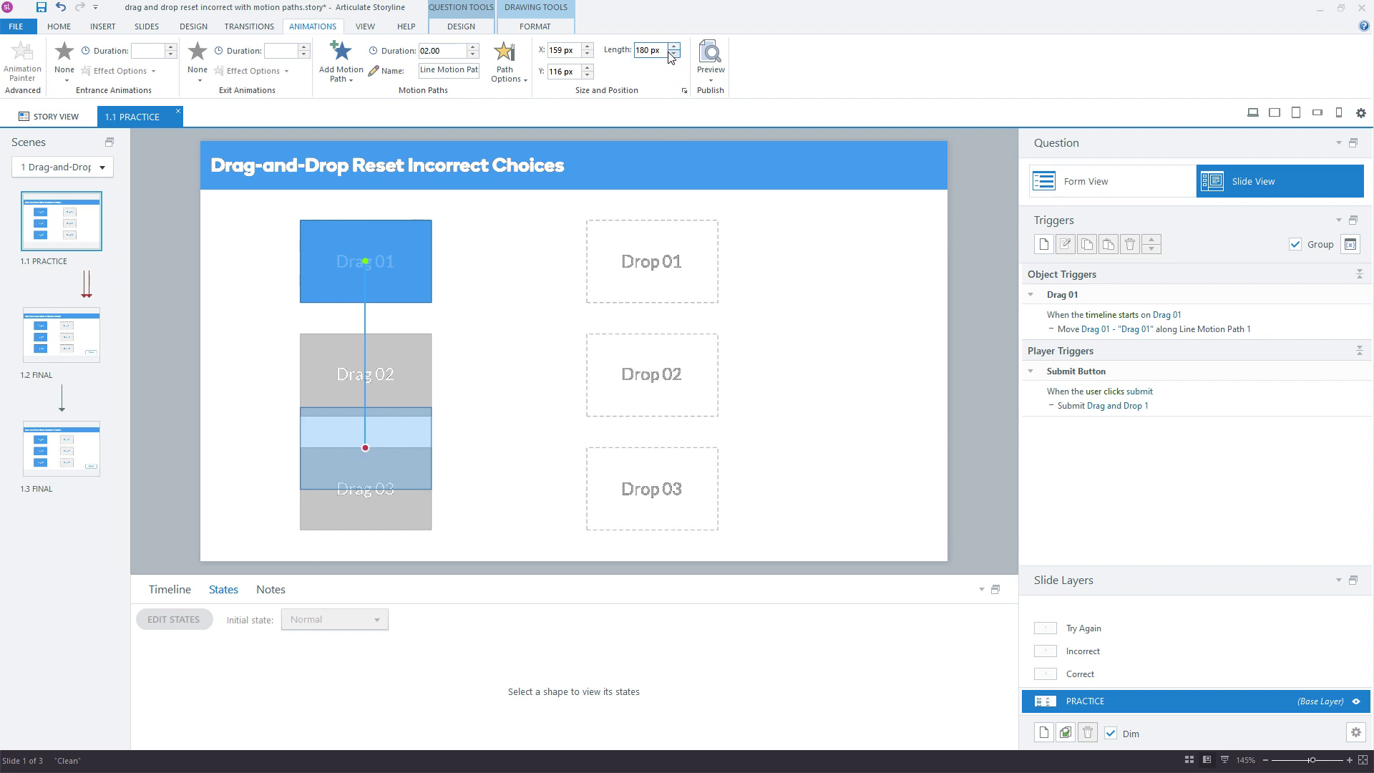
# Set the motion path length to 0 px, duration to 00.10, and name to Path 01.
pyautogui.doubleClick(648, 51)
pyautogui.write('0')
pyautogui.press('Return')
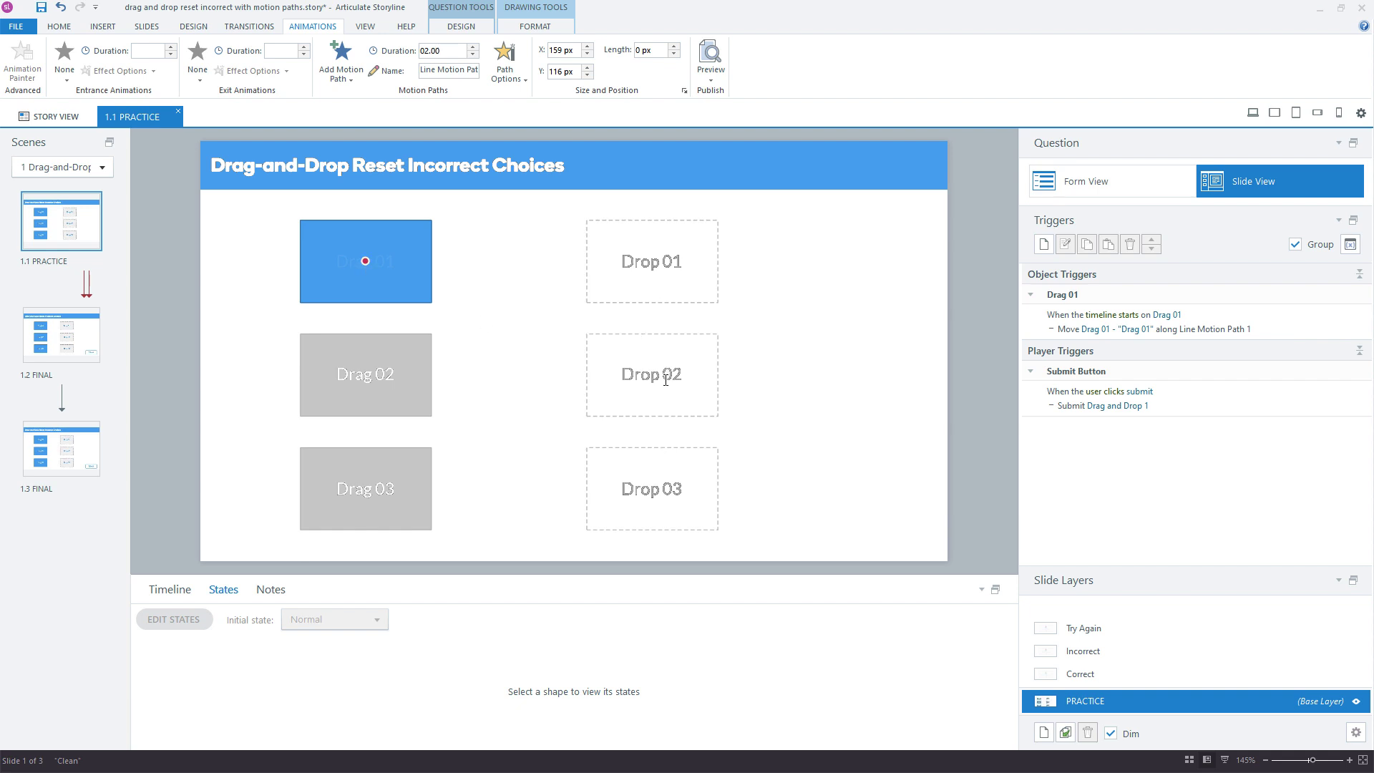
pyautogui.click(425, 50)
pyautogui.write('.1')
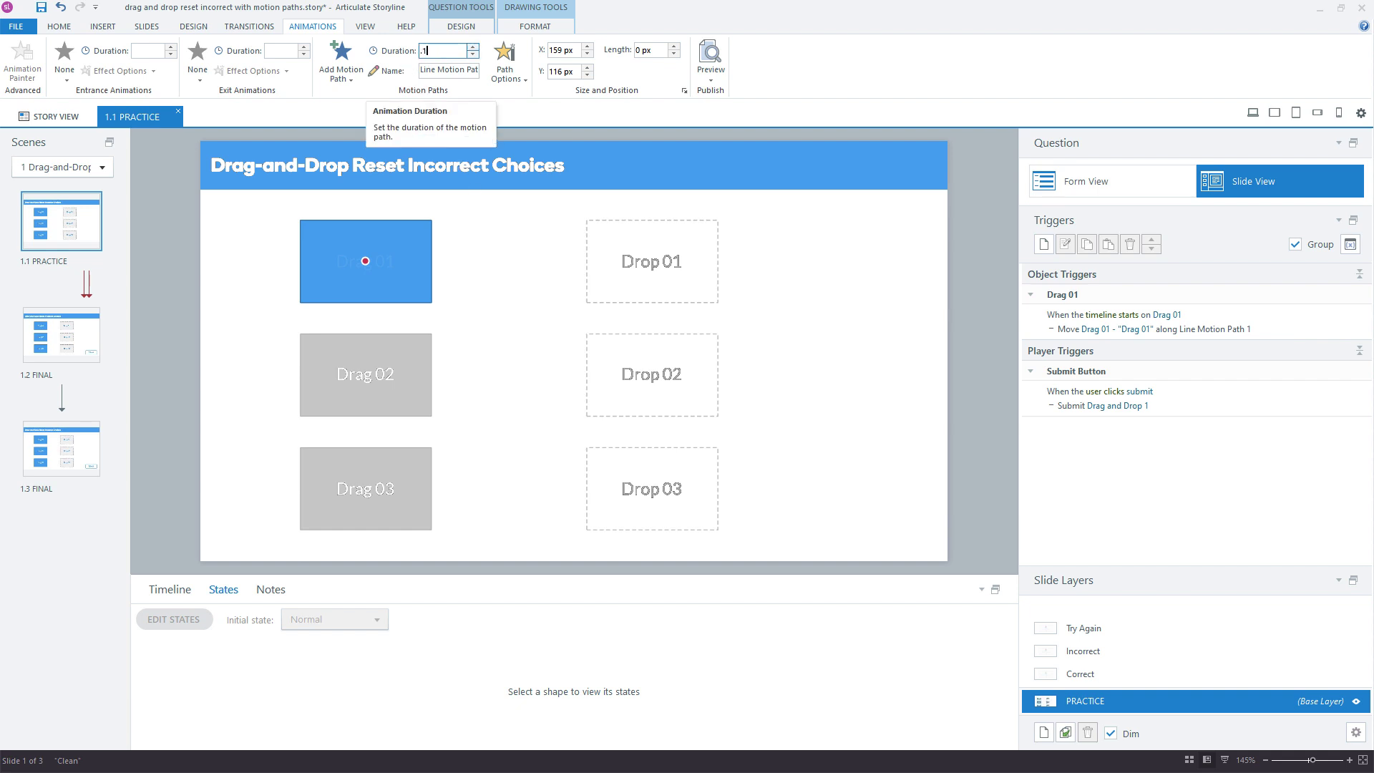
pyautogui.press('Tab')
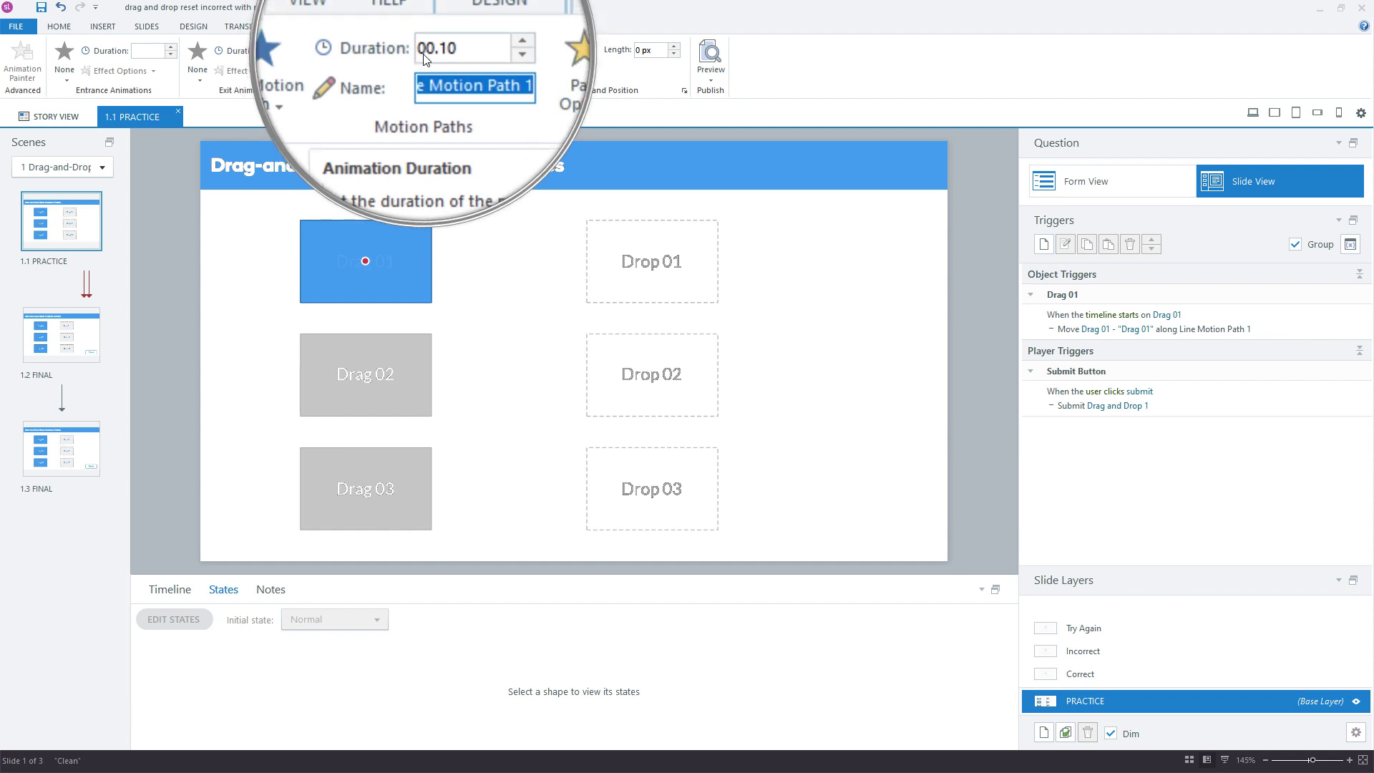
pyautogui.click(439, 70)
pyautogui.tripleClick(439, 70)
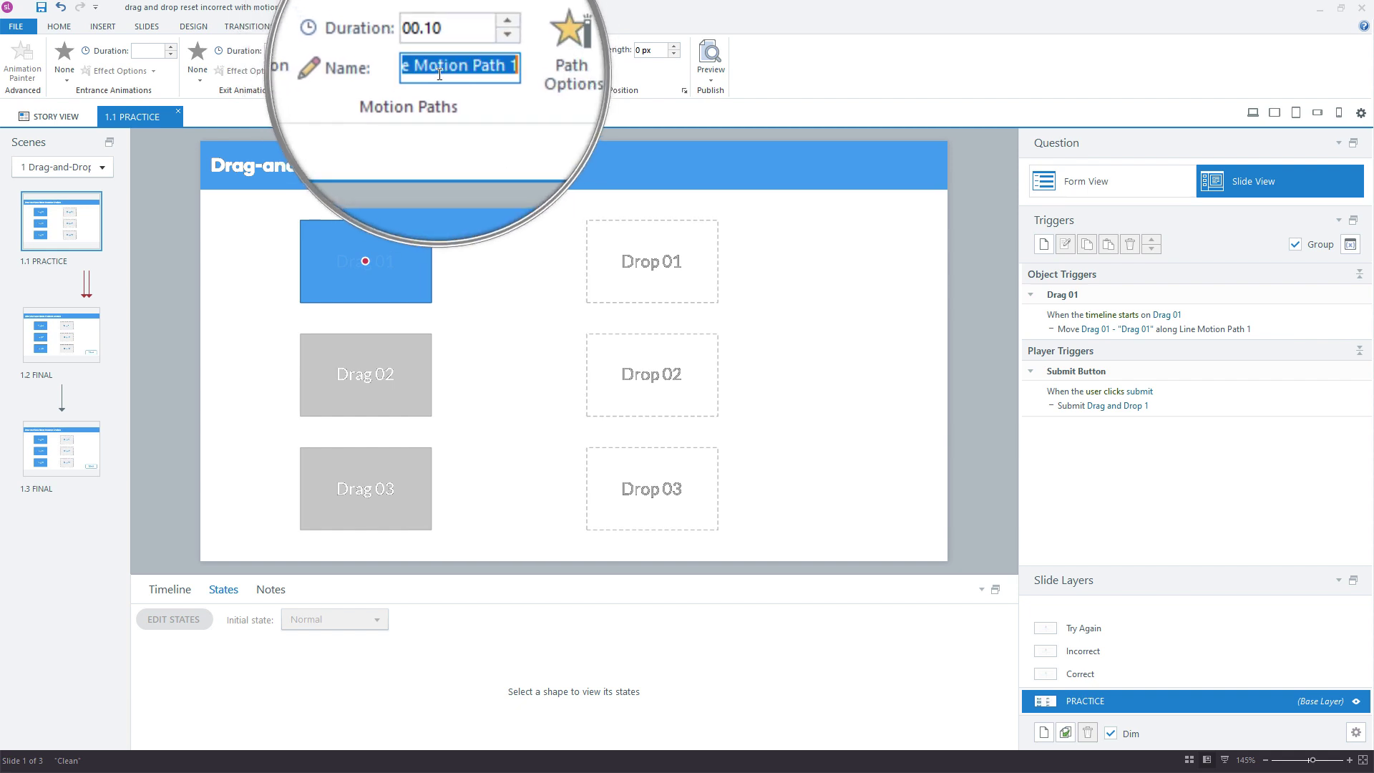
pyautogui.write('Path')
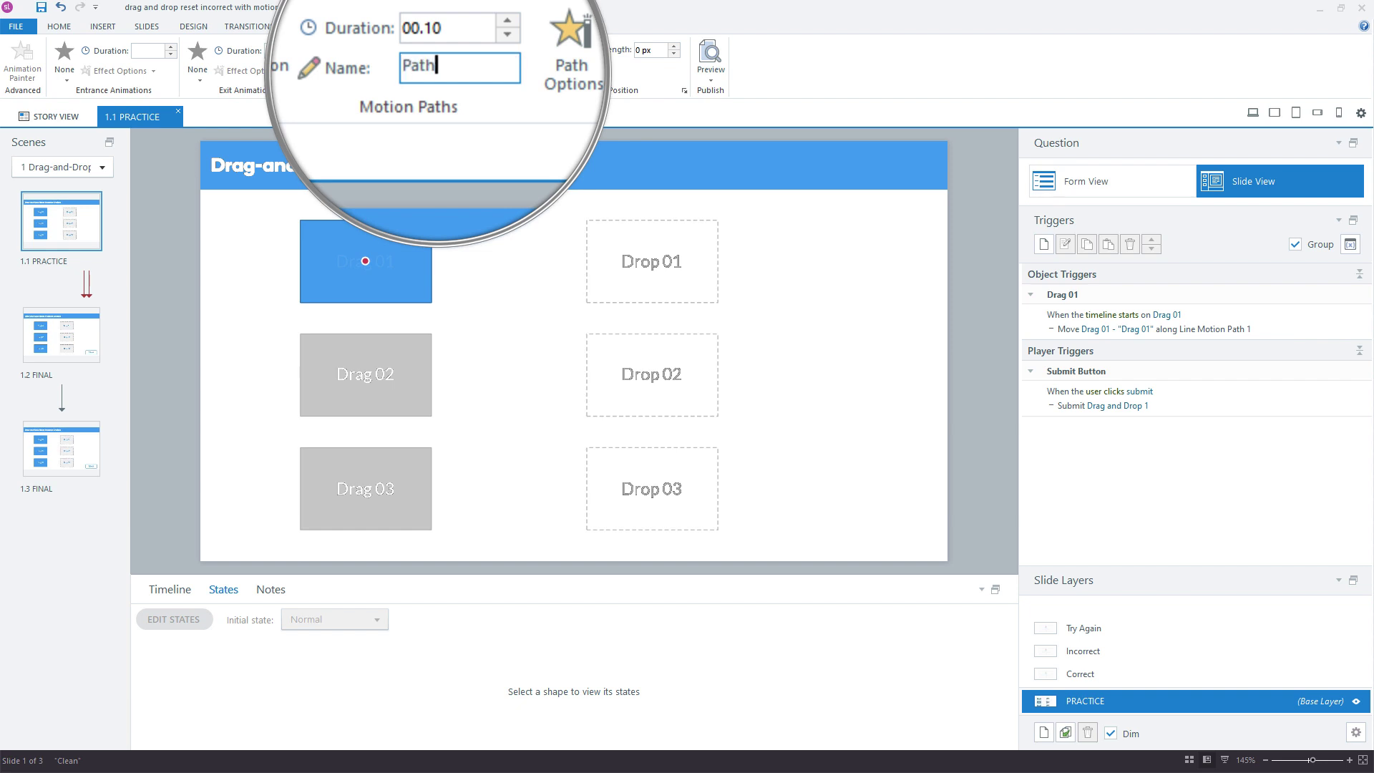
pyautogui.write(' 01')
pyautogui.press('Return')
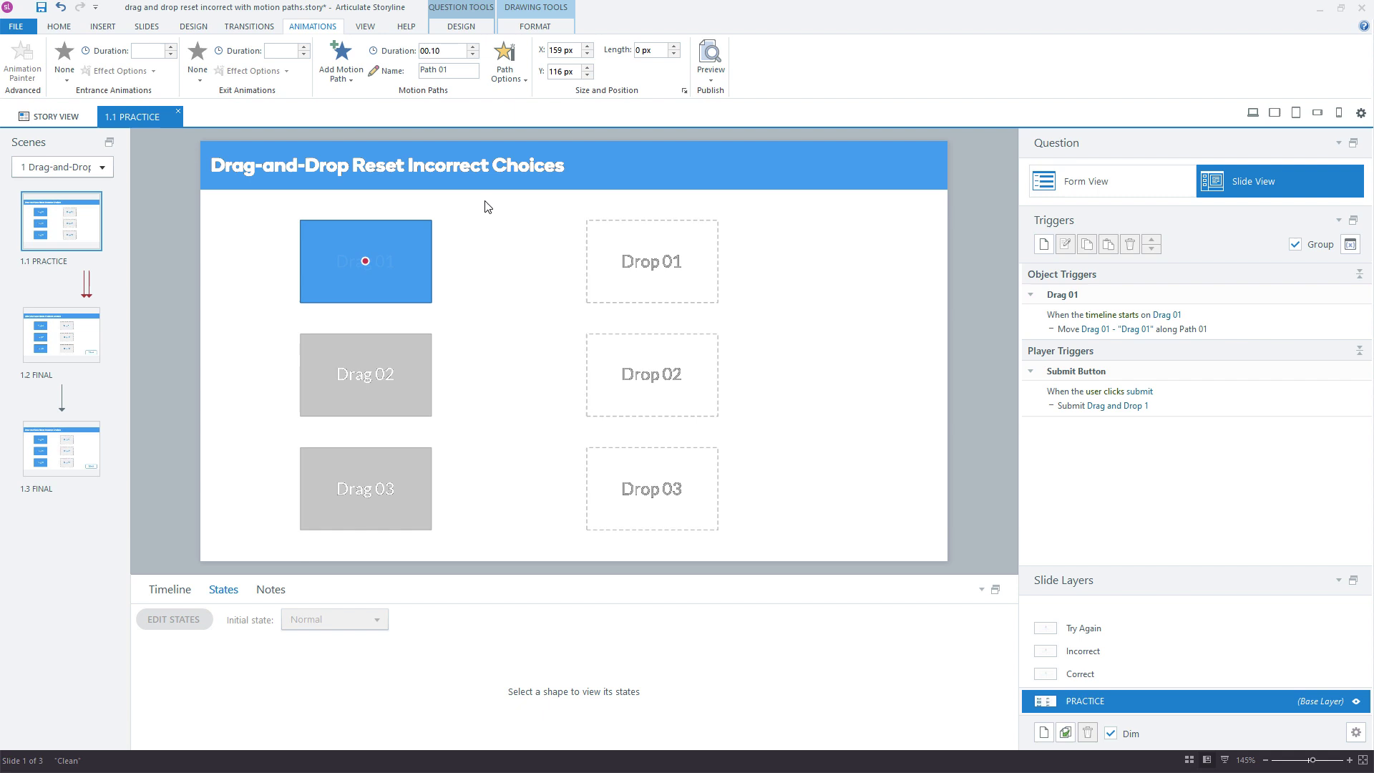
# Copy Drag 01's motion path to Drag 02 with Animation Painter and rename it Path 02.
pyautogui.click(456, 262)
pyautogui.click(433, 246)
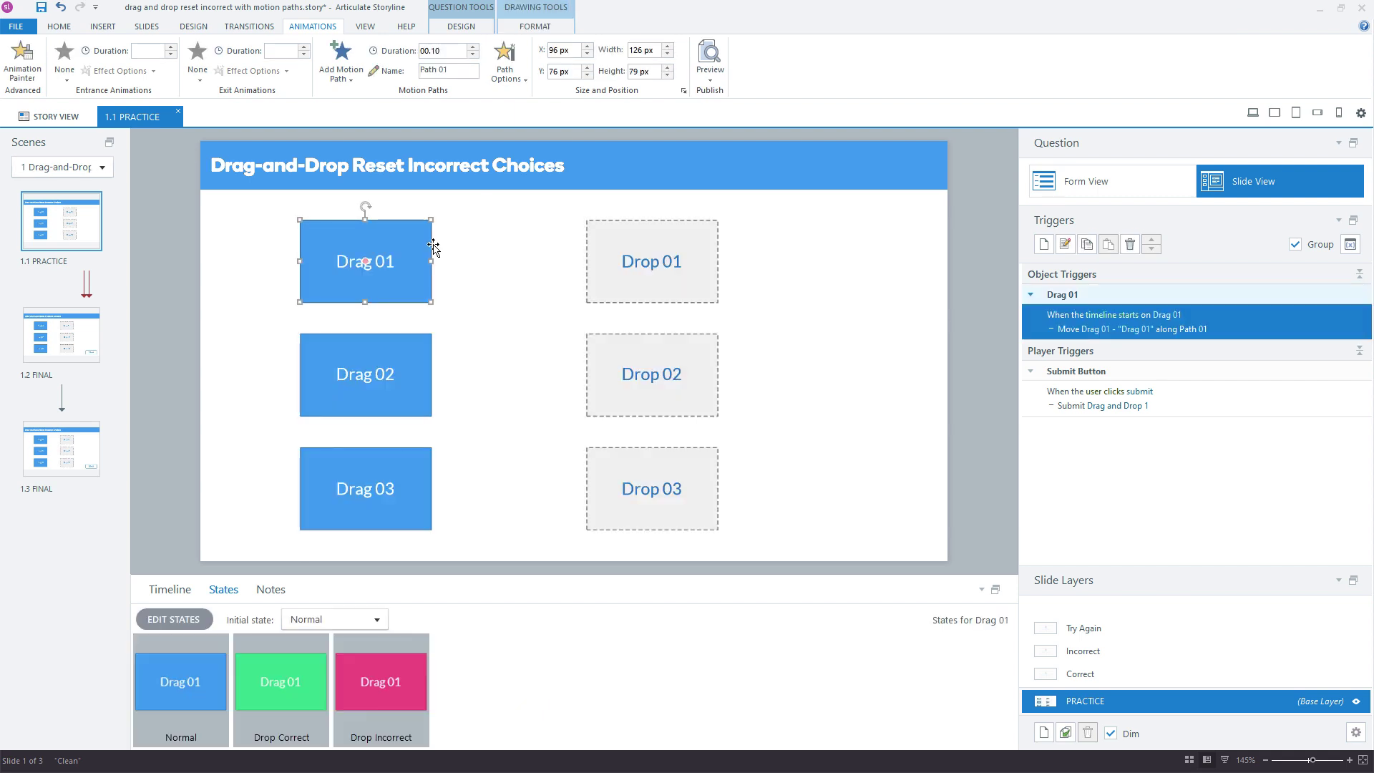
pyautogui.click(22, 67)
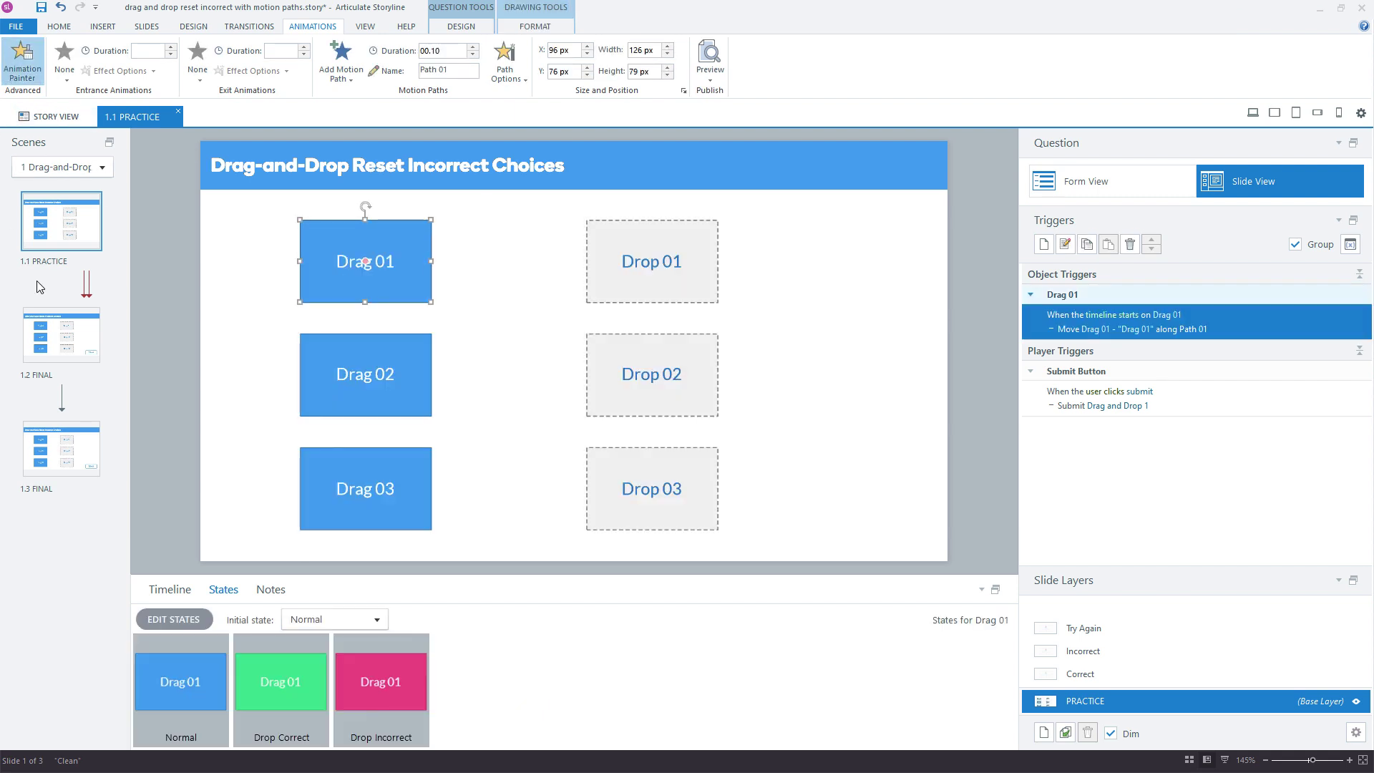
pyautogui.click(369, 391)
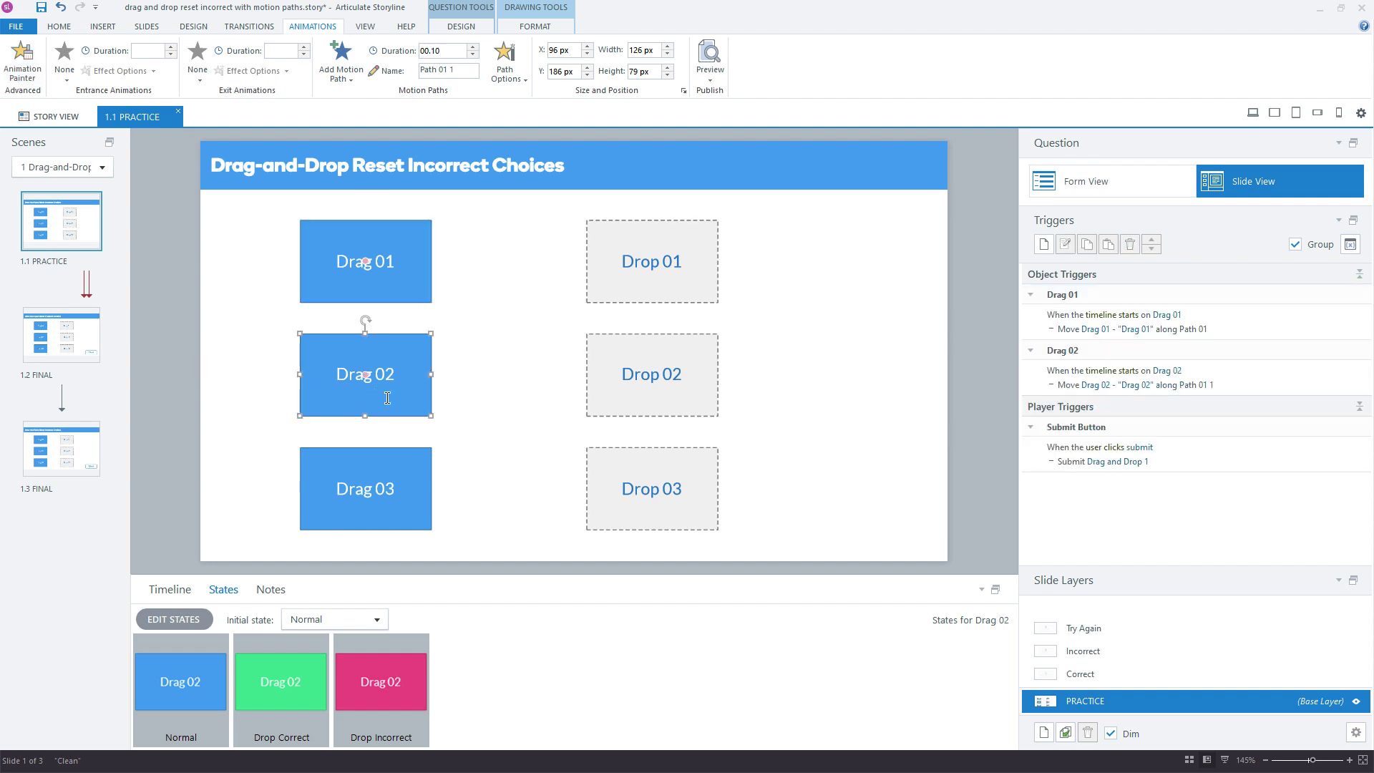
pyautogui.click(365, 375)
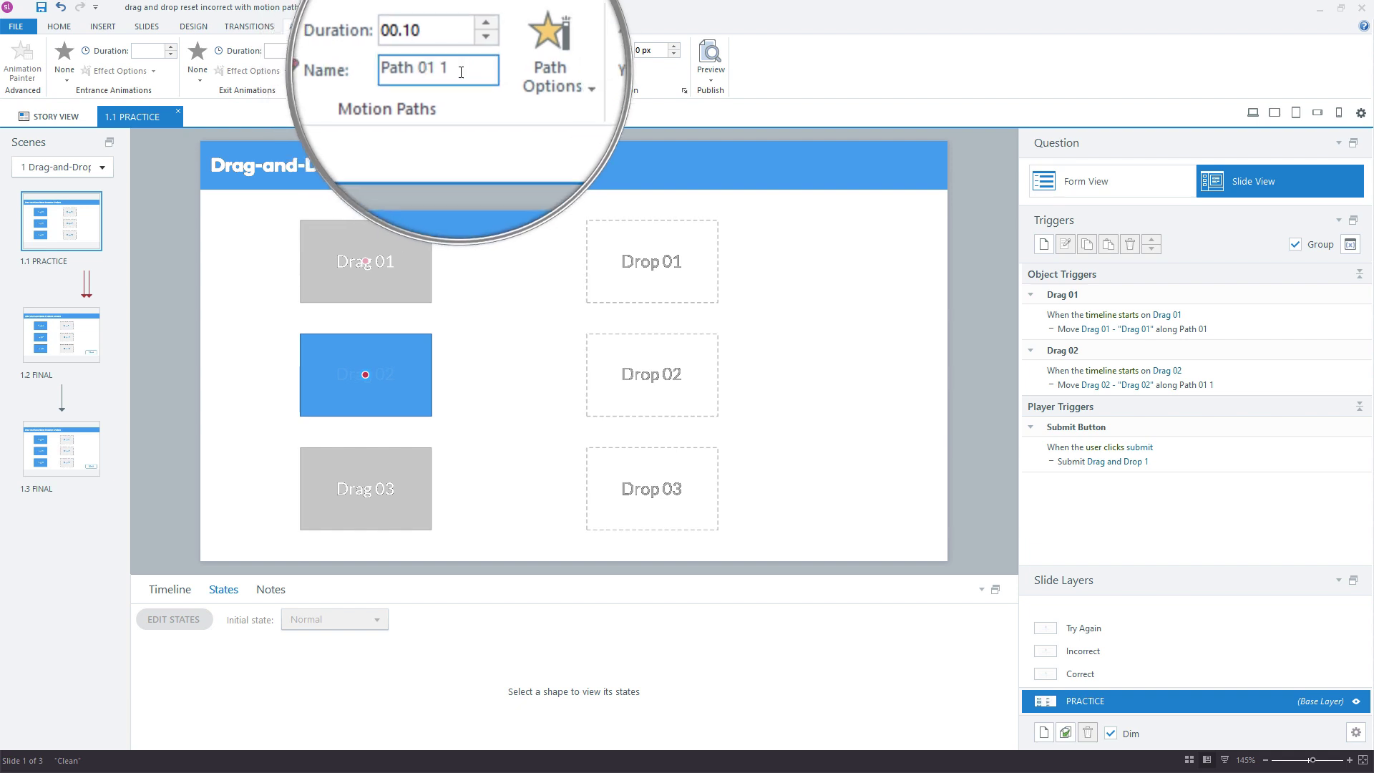
pyautogui.moveTo(472, 71); pyautogui.dragTo(425, 76)
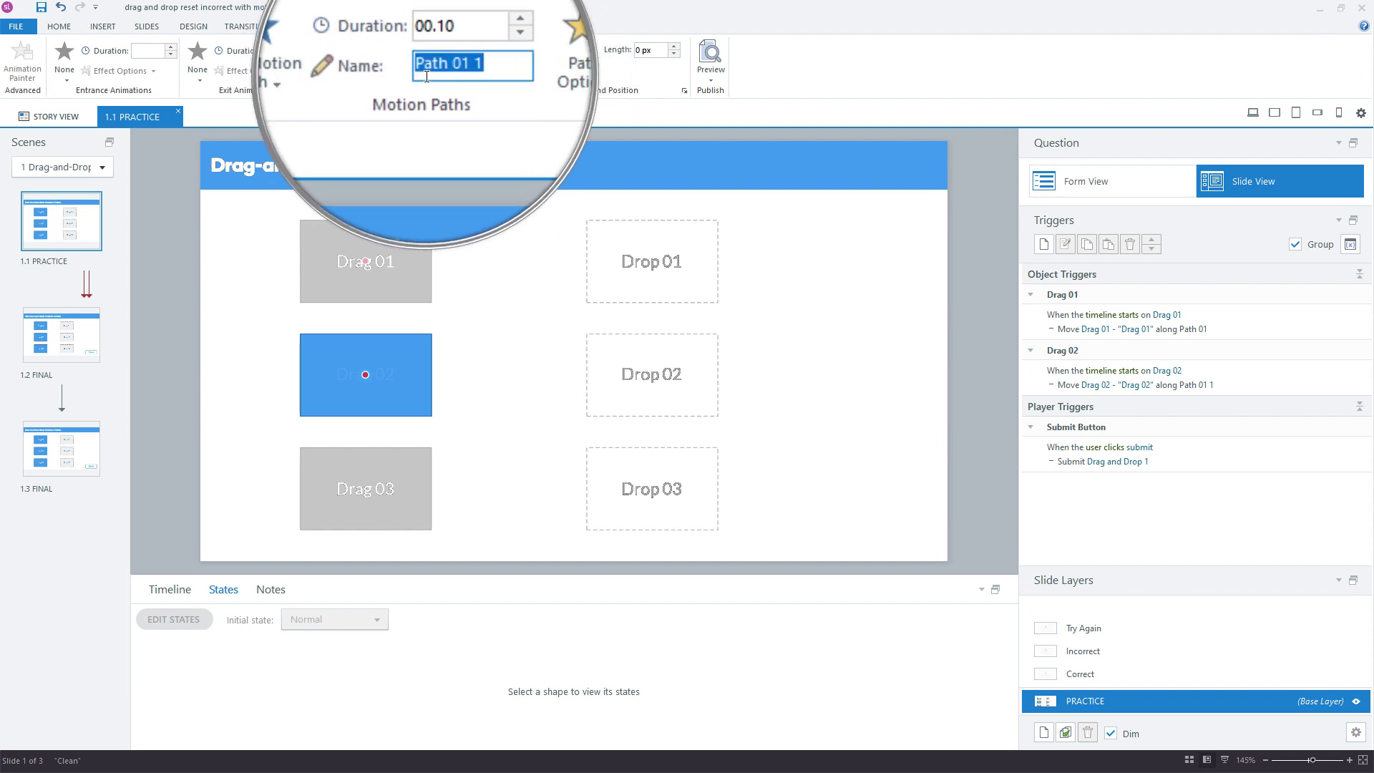
pyautogui.write('Path 02')
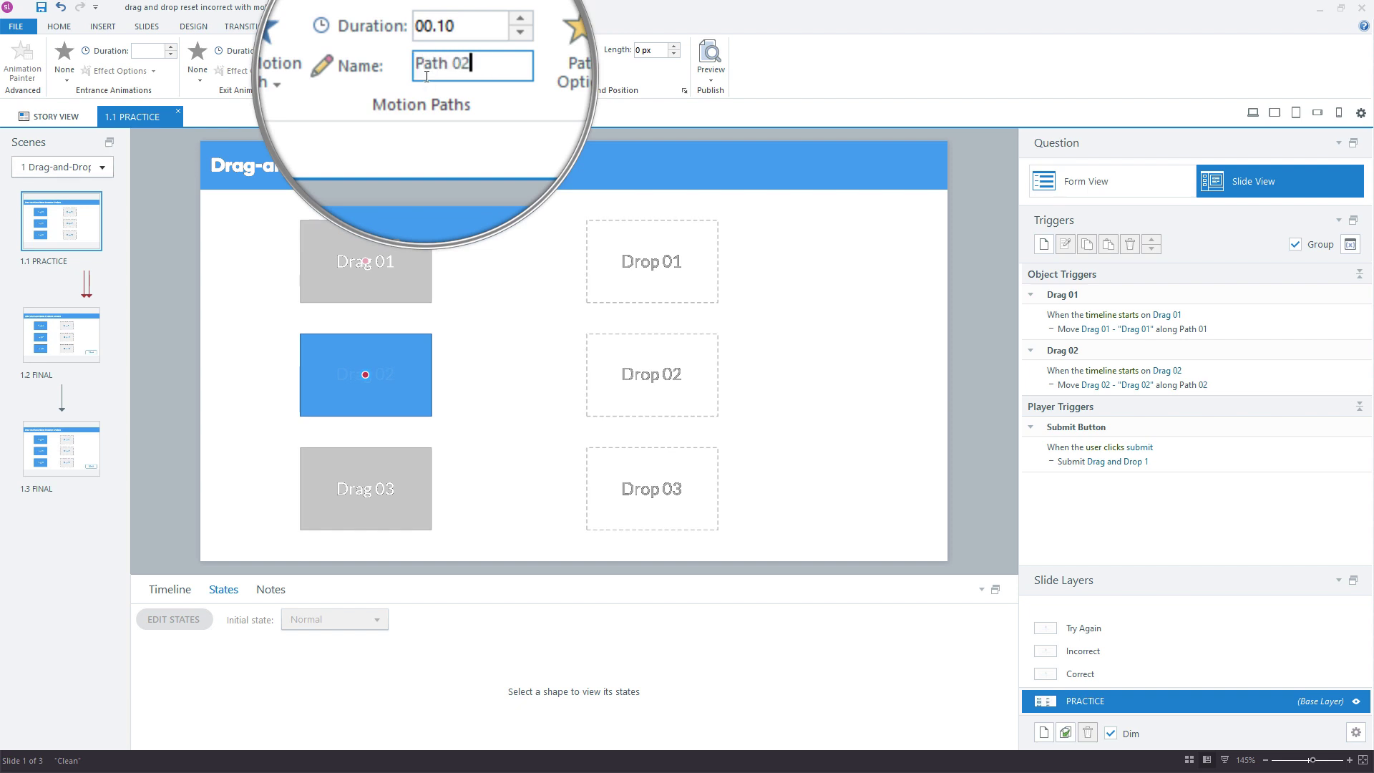
pyautogui.press('Return')
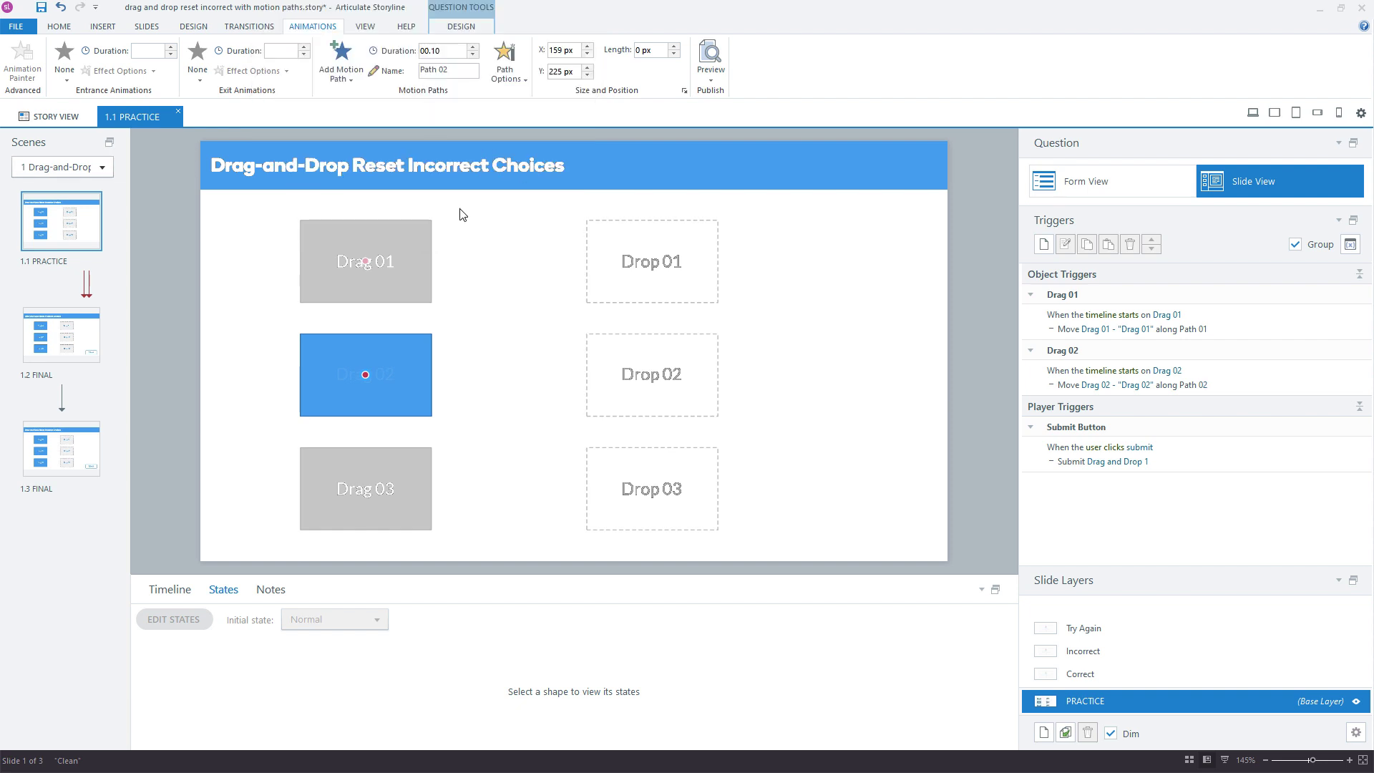
# Copy Drag 02's motion path to Drag 03 and rename it Path 03.
pyautogui.click(470, 322)
pyautogui.click(430, 362)
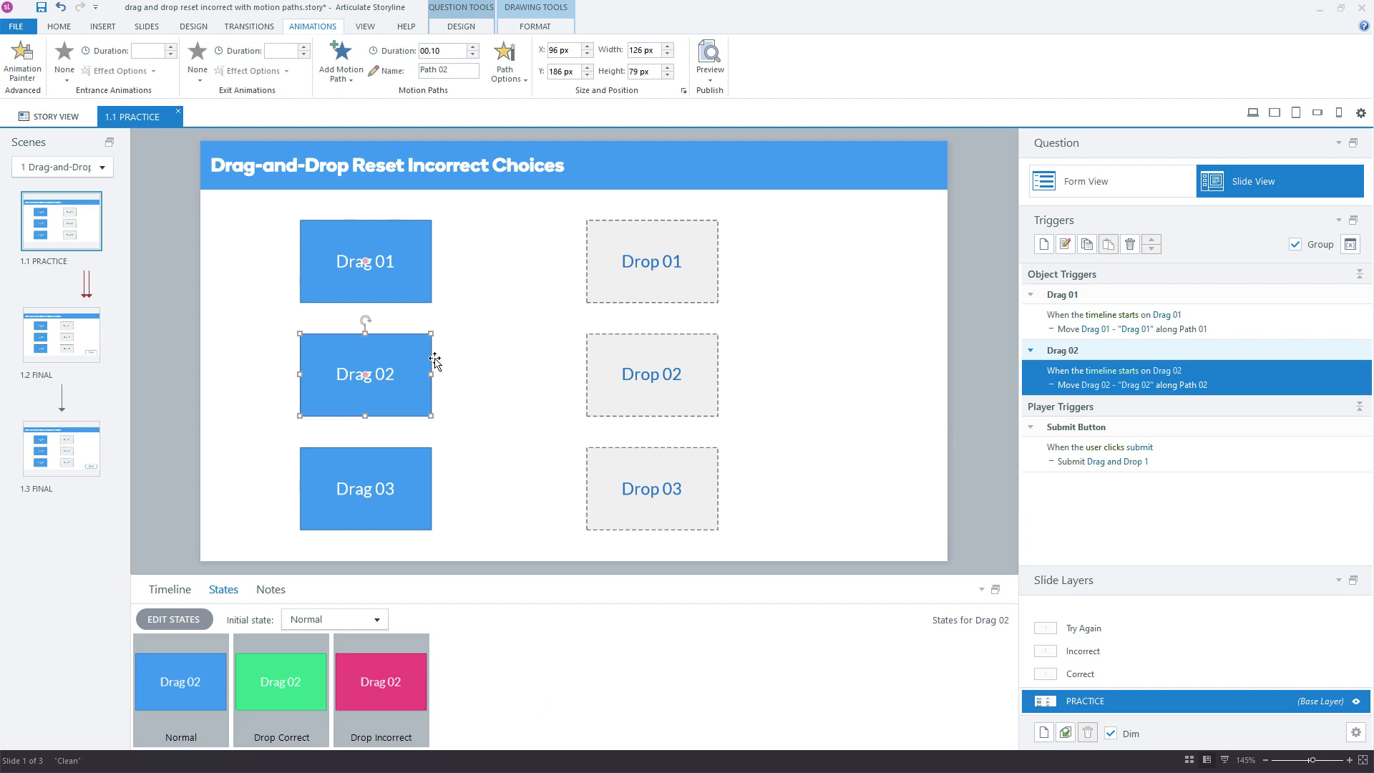
pyautogui.click(22, 80)
pyautogui.click(384, 526)
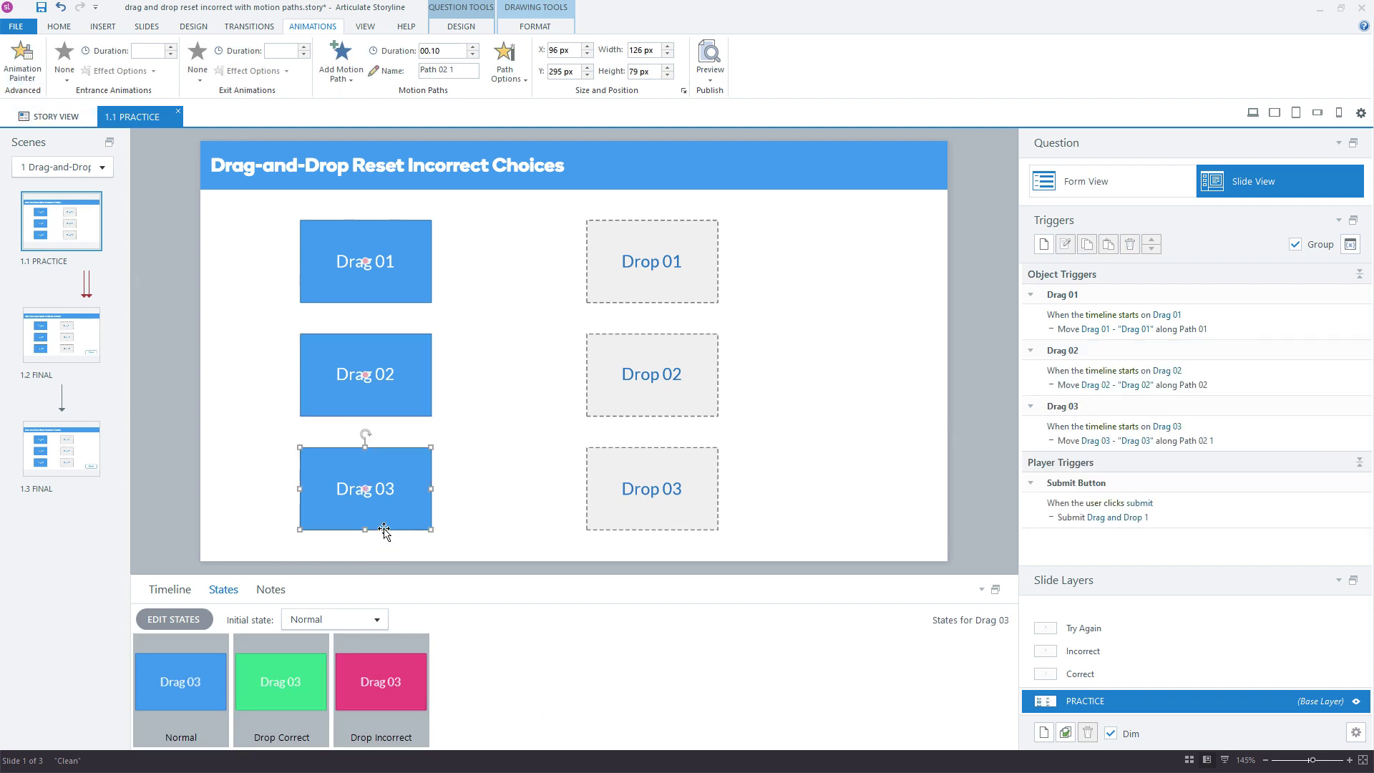
pyautogui.moveTo(460, 71); pyautogui.dragTo(422, 73)
pyautogui.write('Path 03')
pyautogui.press('Return')
pyautogui.click(502, 219)
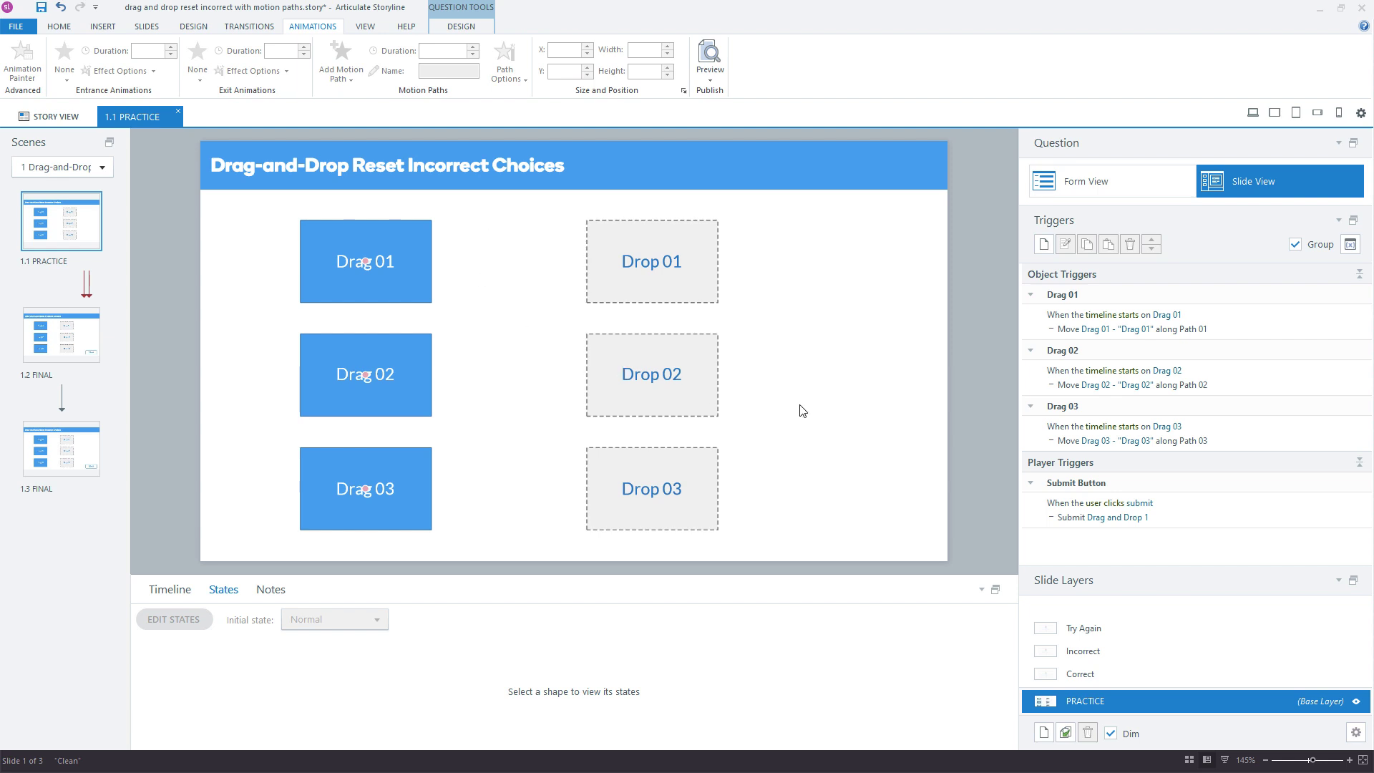
# Delete the motion path triggers for Drag 01, Drag 02 and Drag 03.
pyautogui.click(1219, 325)
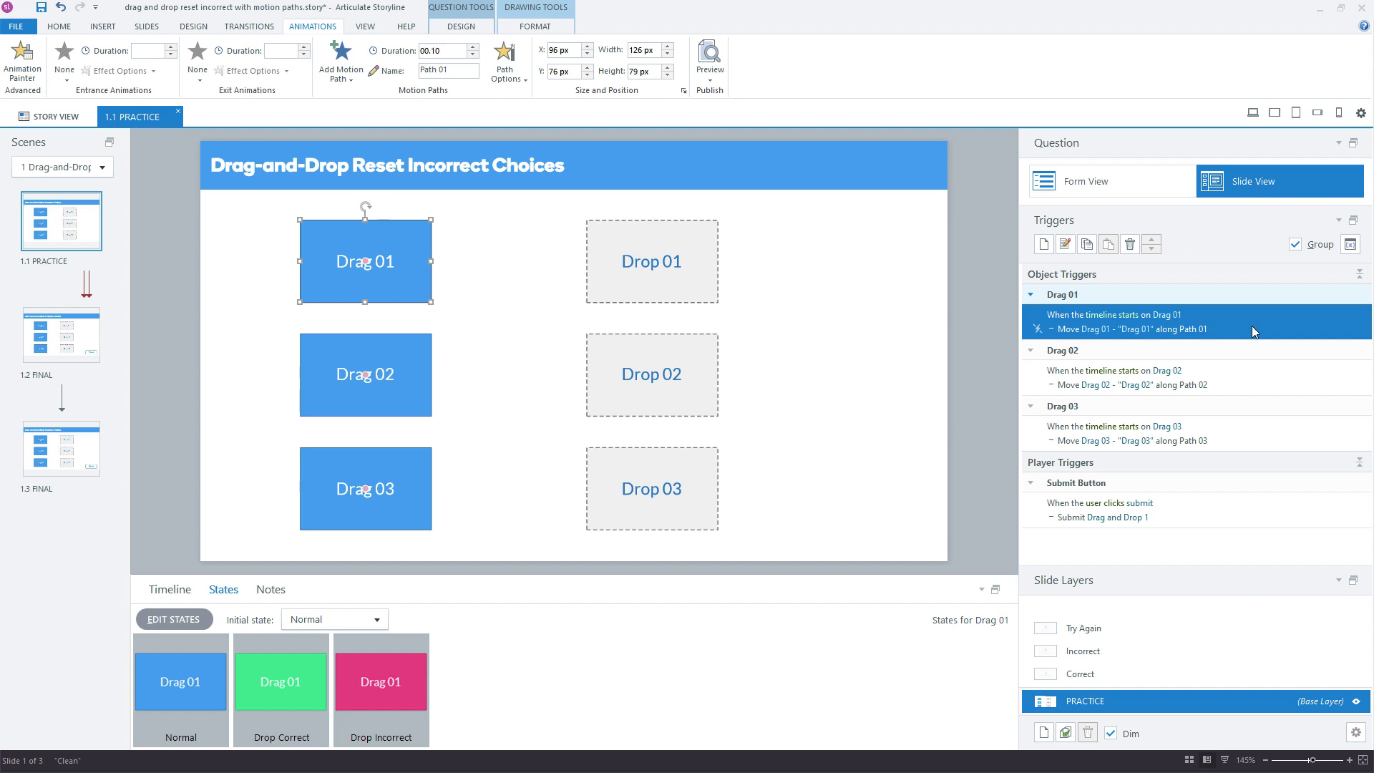
pyautogui.click(1130, 243)
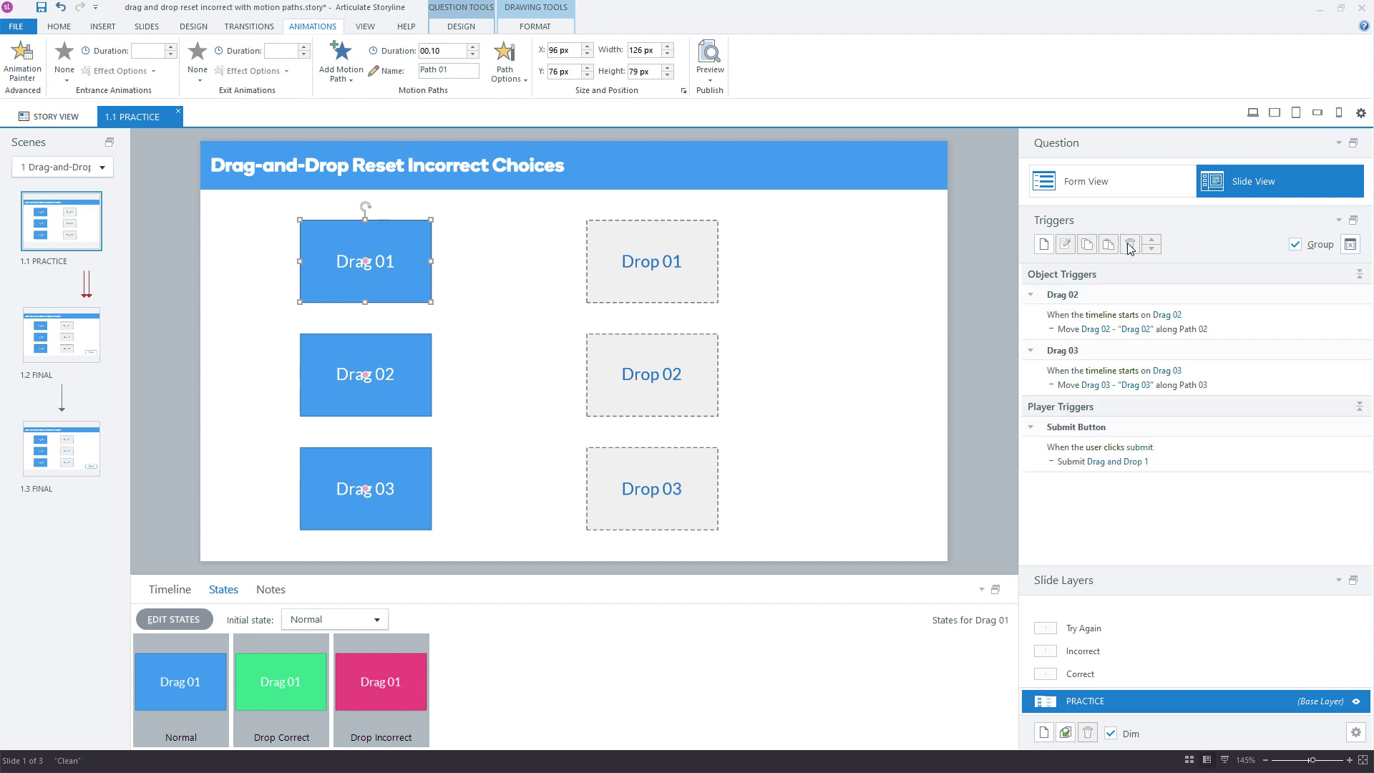
pyautogui.click(1130, 244)
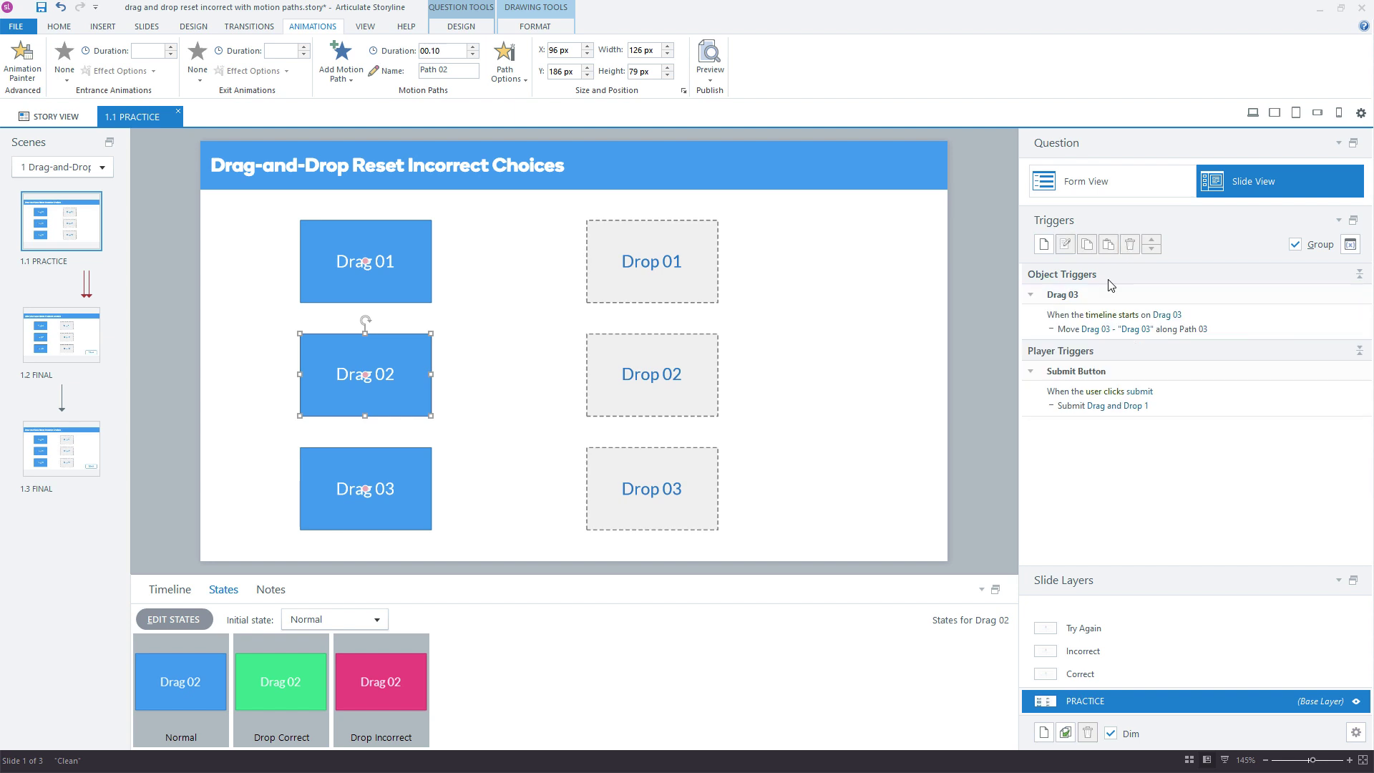
pyautogui.click(1130, 245)
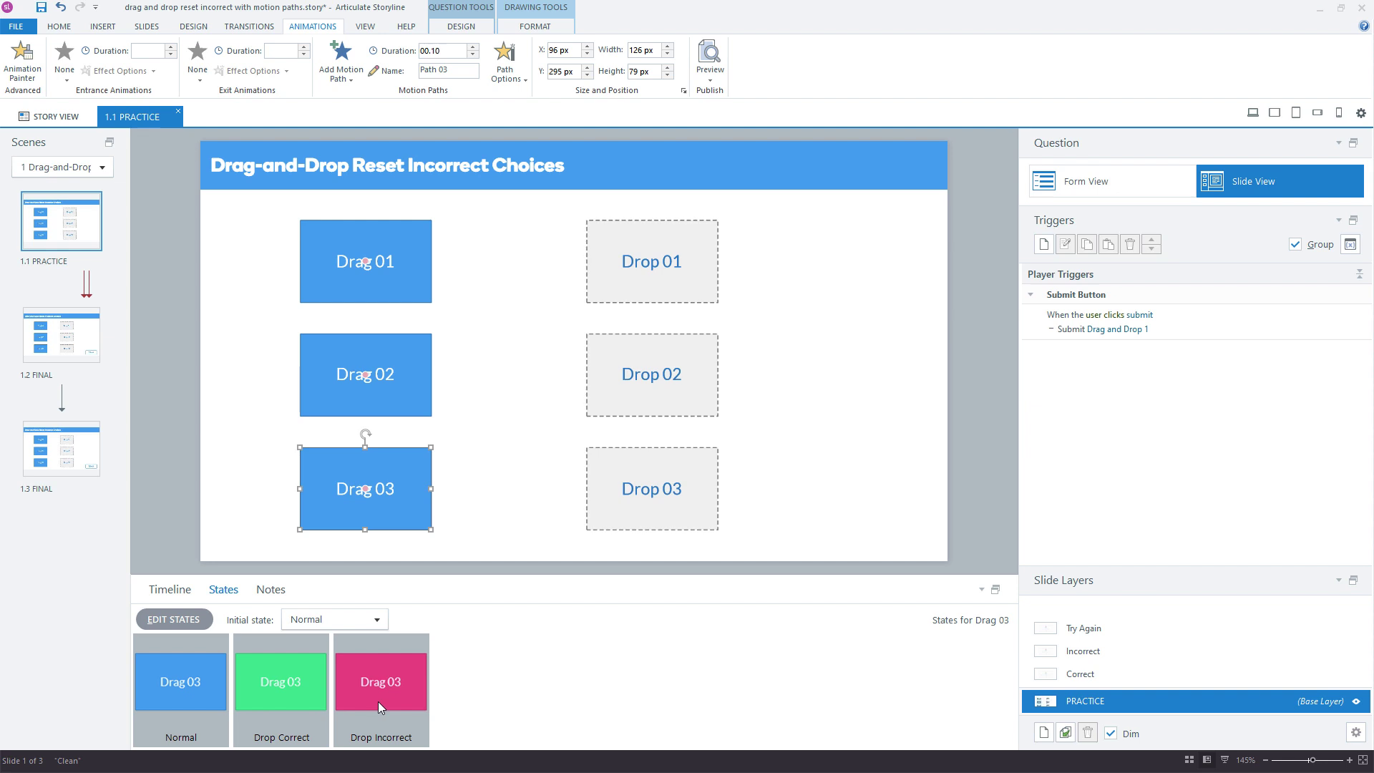
# Check the three drag boxes on the PRACTICE base layer, then reopen the Try Again layer.
pyautogui.click(1110, 632)
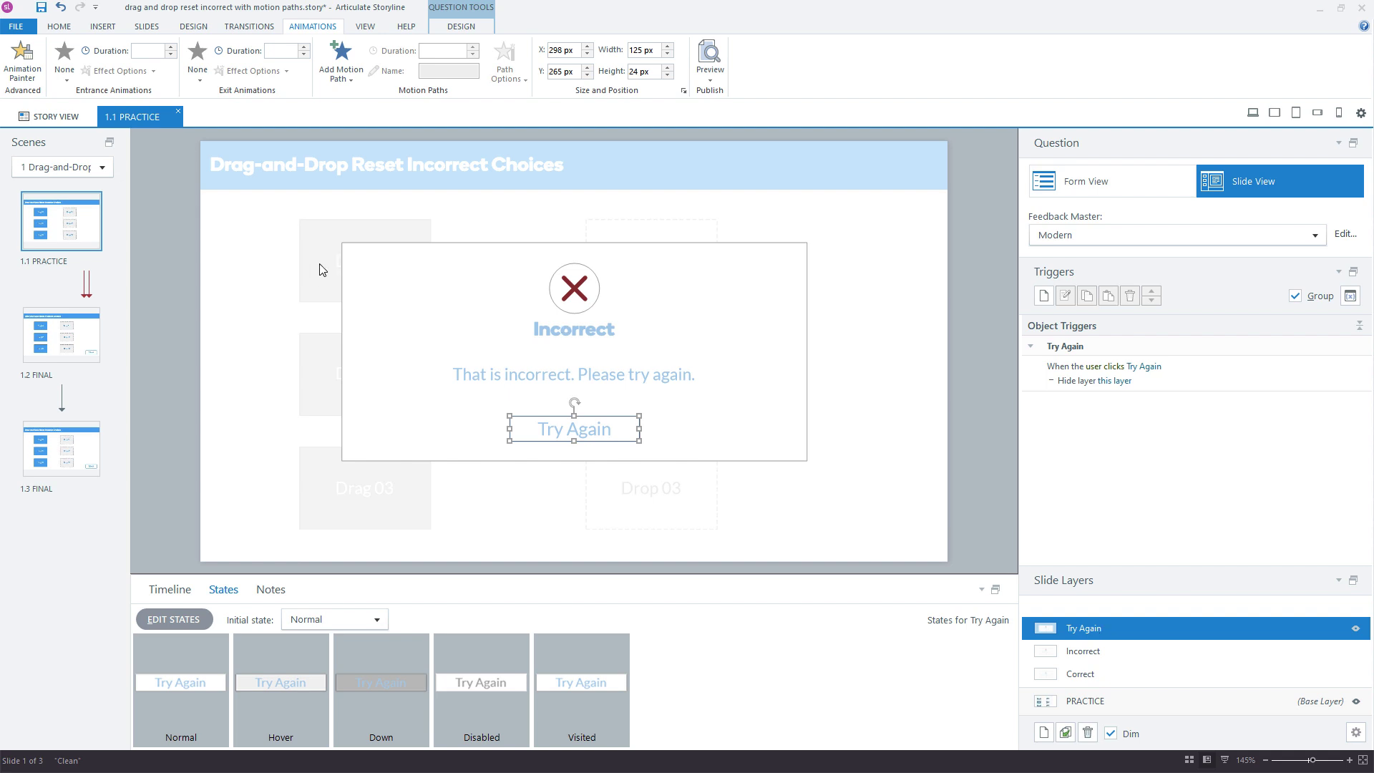
pyautogui.click(1181, 701)
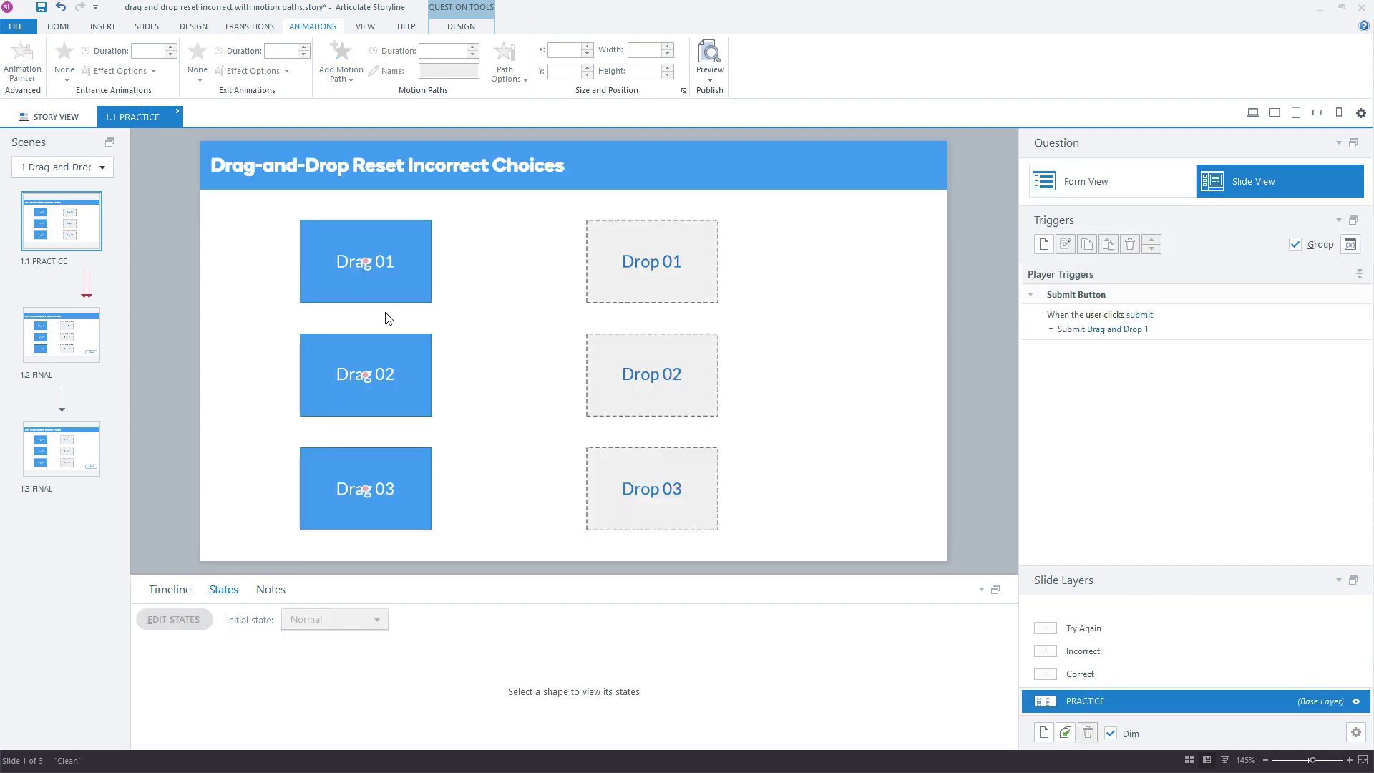
pyautogui.moveTo(253, 214); pyautogui.dragTo(471, 551)
pyautogui.click(473, 550)
pyautogui.click(1097, 641)
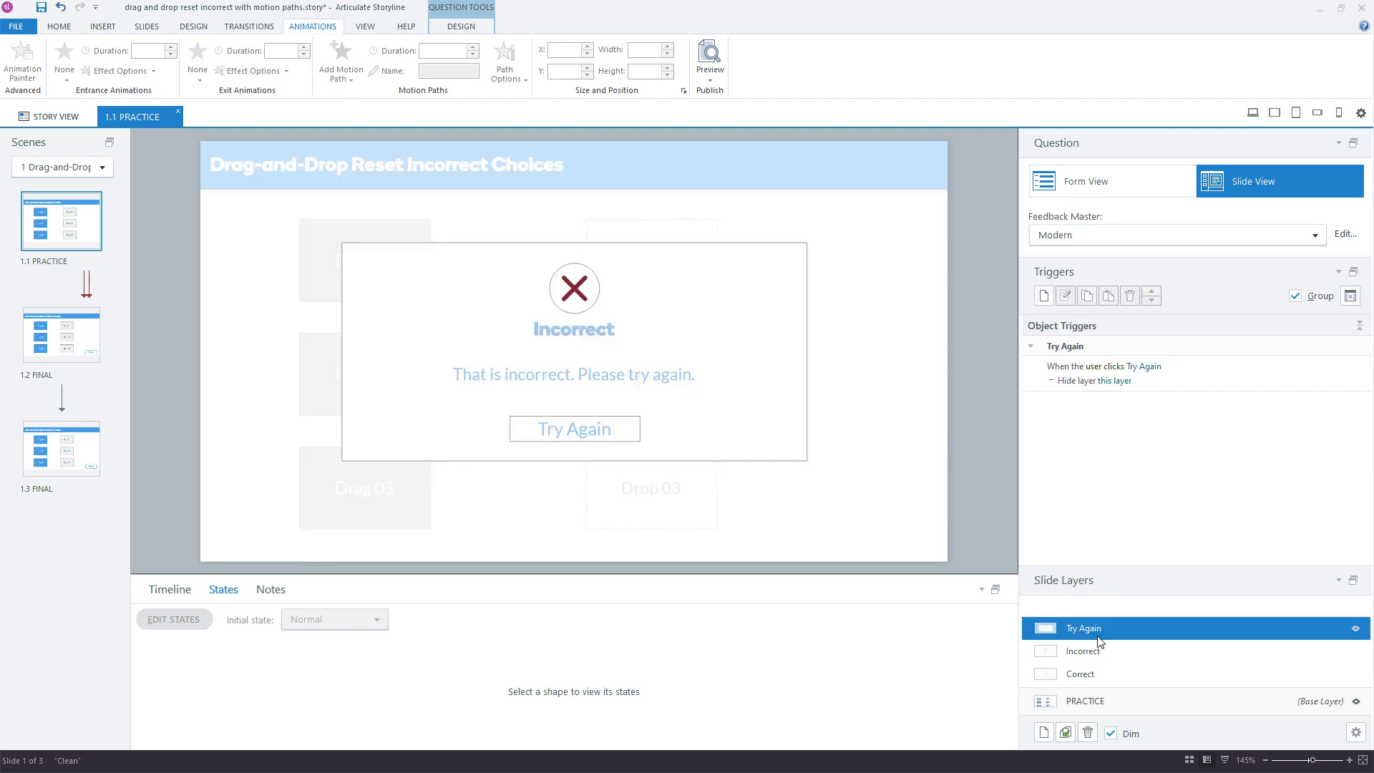
# Create a new trigger that moves Drag 01 along Path 01.
pyautogui.click(1044, 296)
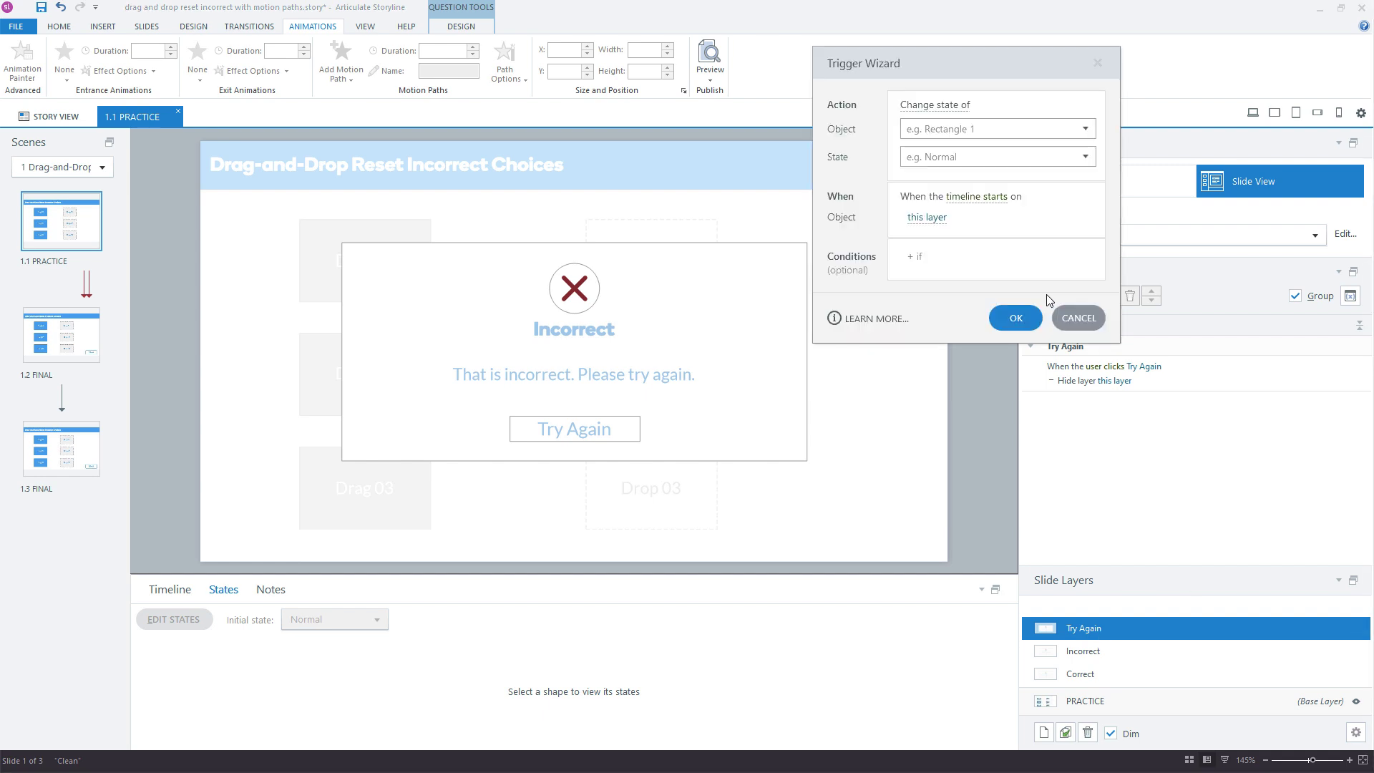
pyautogui.click(952, 107)
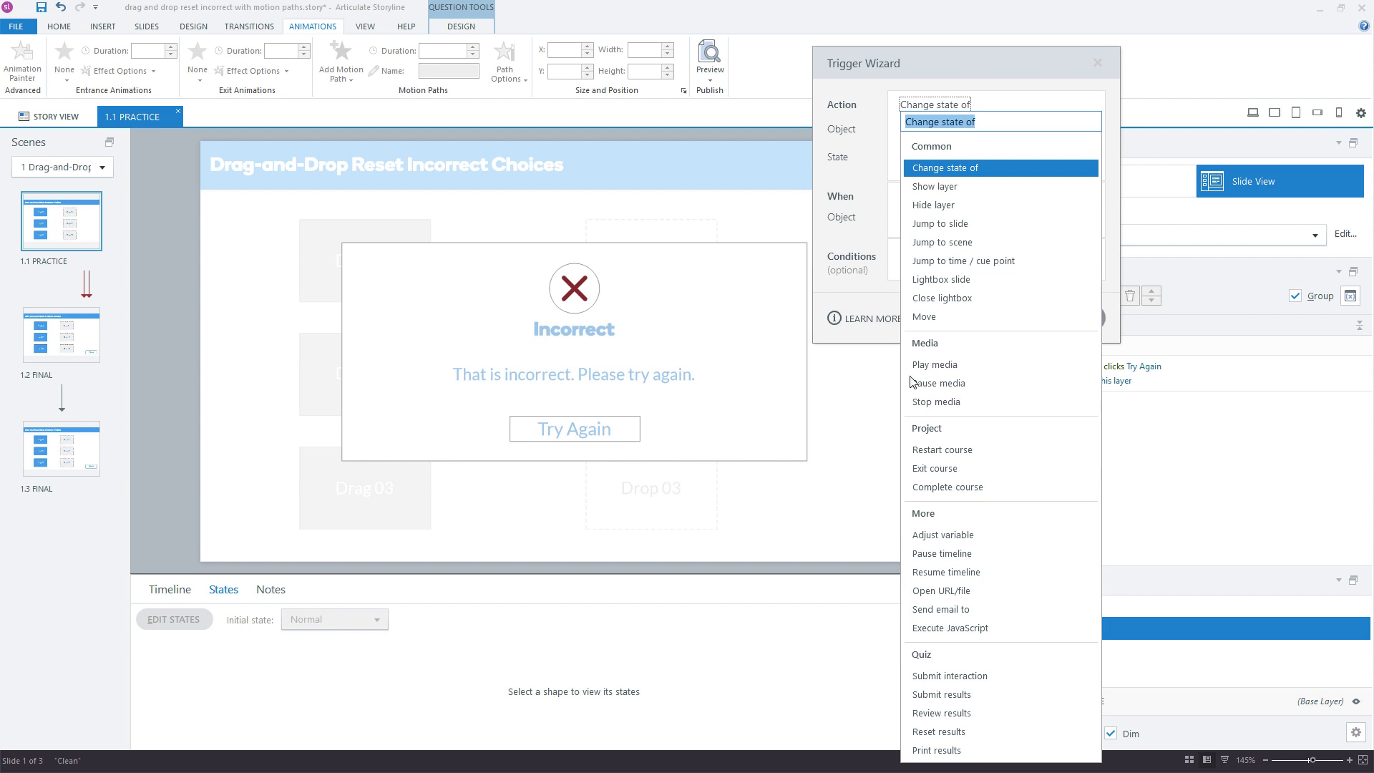
pyautogui.click(945, 318)
pyautogui.click(957, 127)
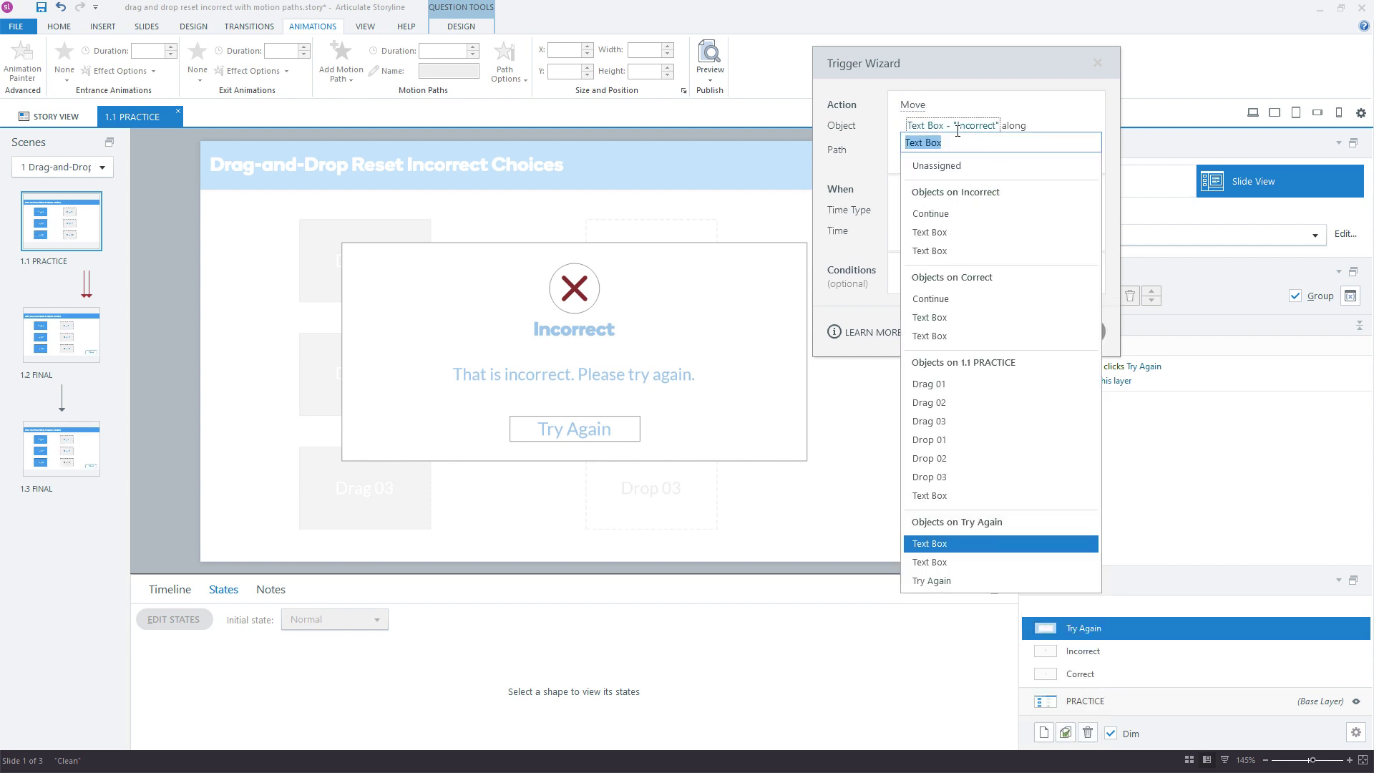
pyautogui.click(949, 387)
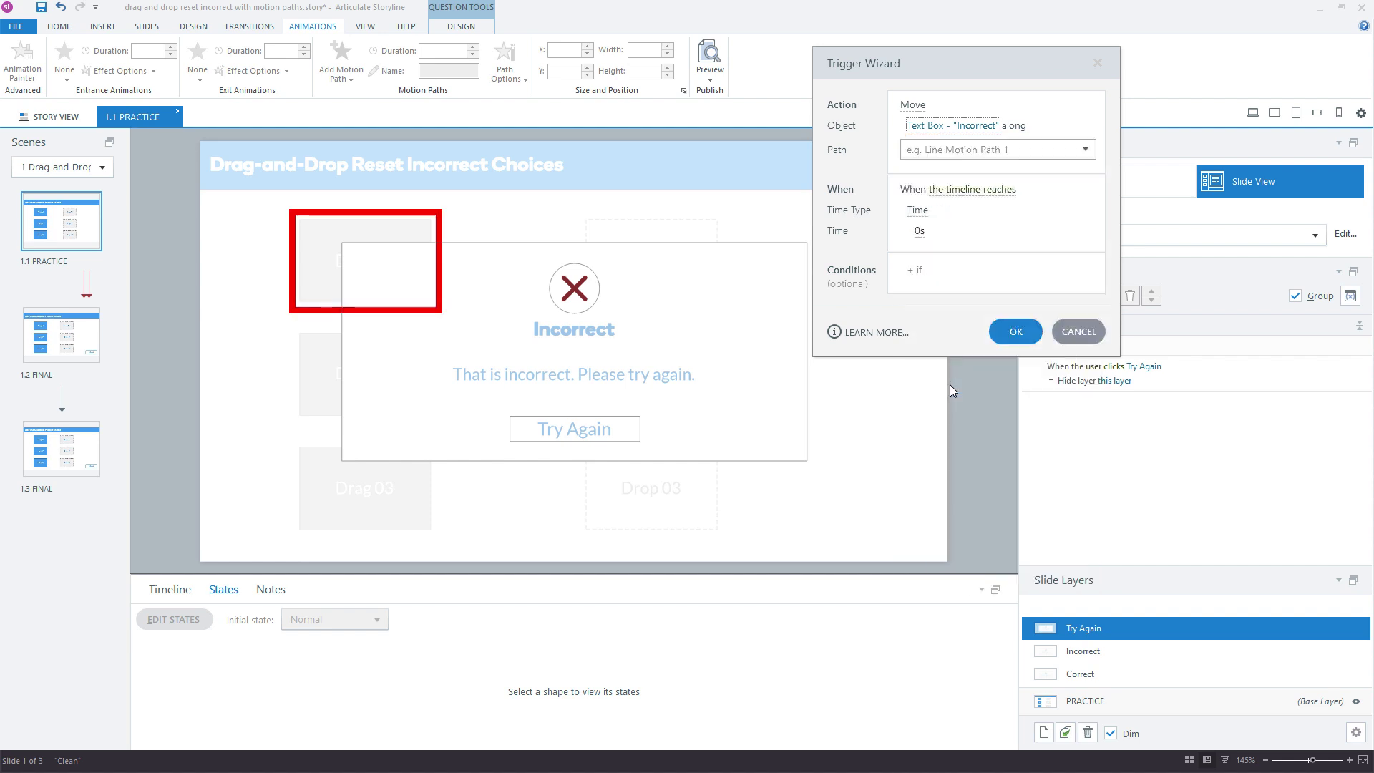
pyautogui.click(930, 148)
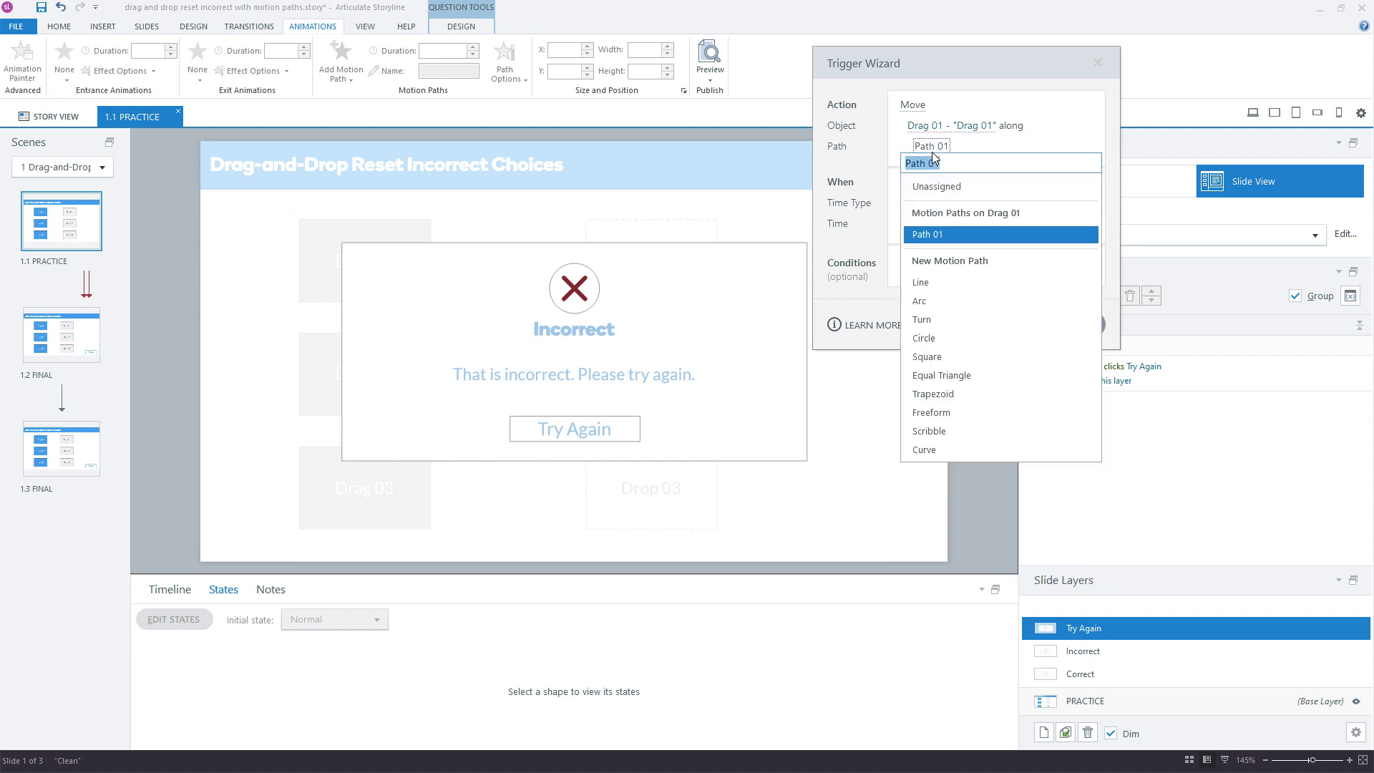
pyautogui.click(962, 236)
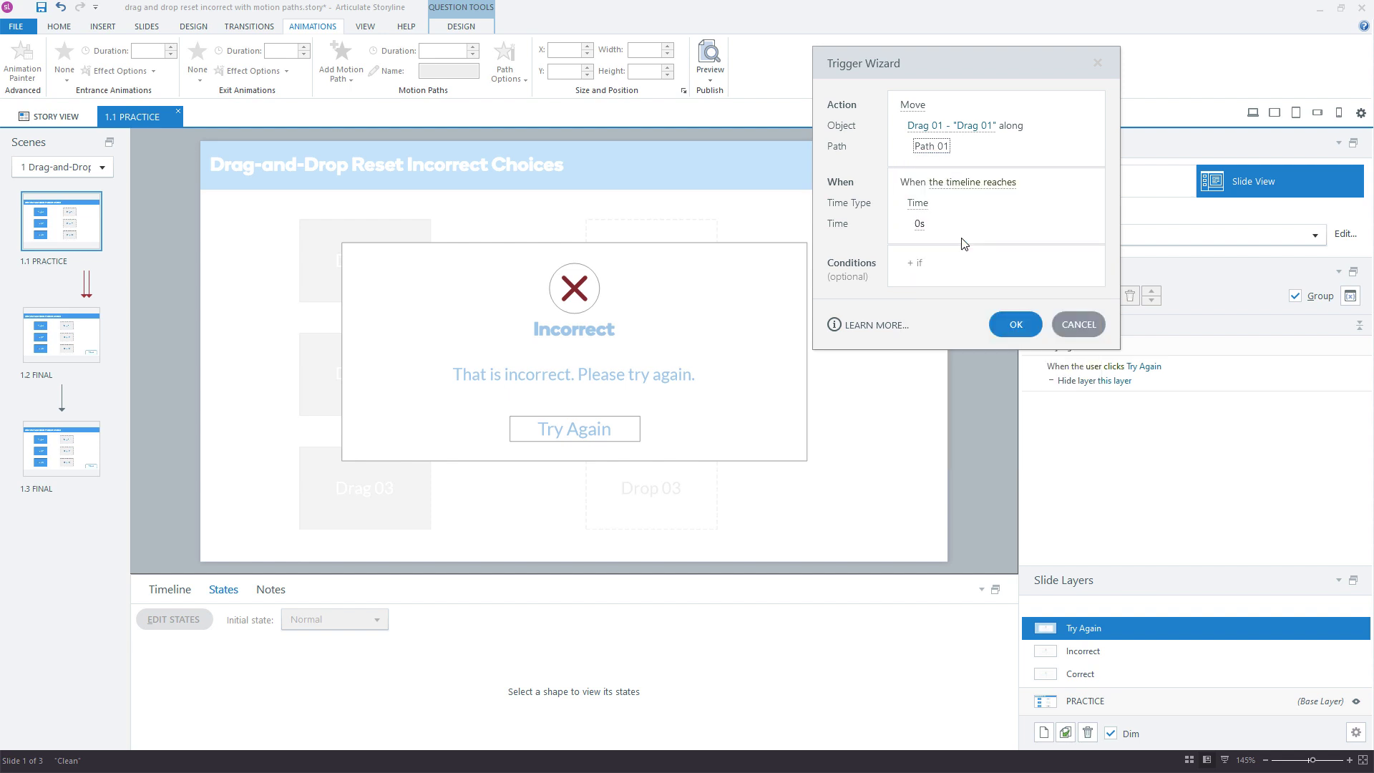
# Set the trigger to fire when the timeline reaches 1s, save it, then change that to 0.1s.
pyautogui.click(920, 228)
pyautogui.write('1')
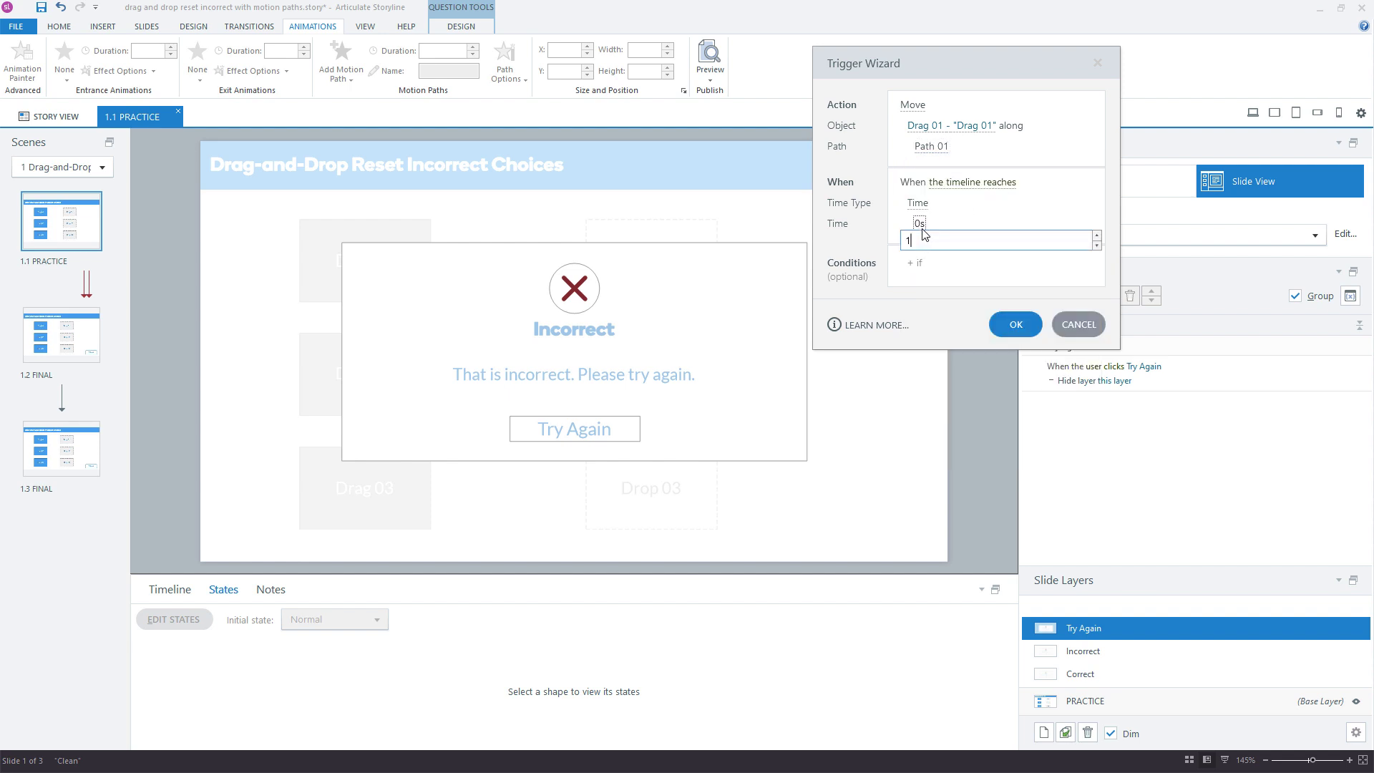
pyautogui.press('BackSpace')
pyautogui.write('1')
pyautogui.press('Return')
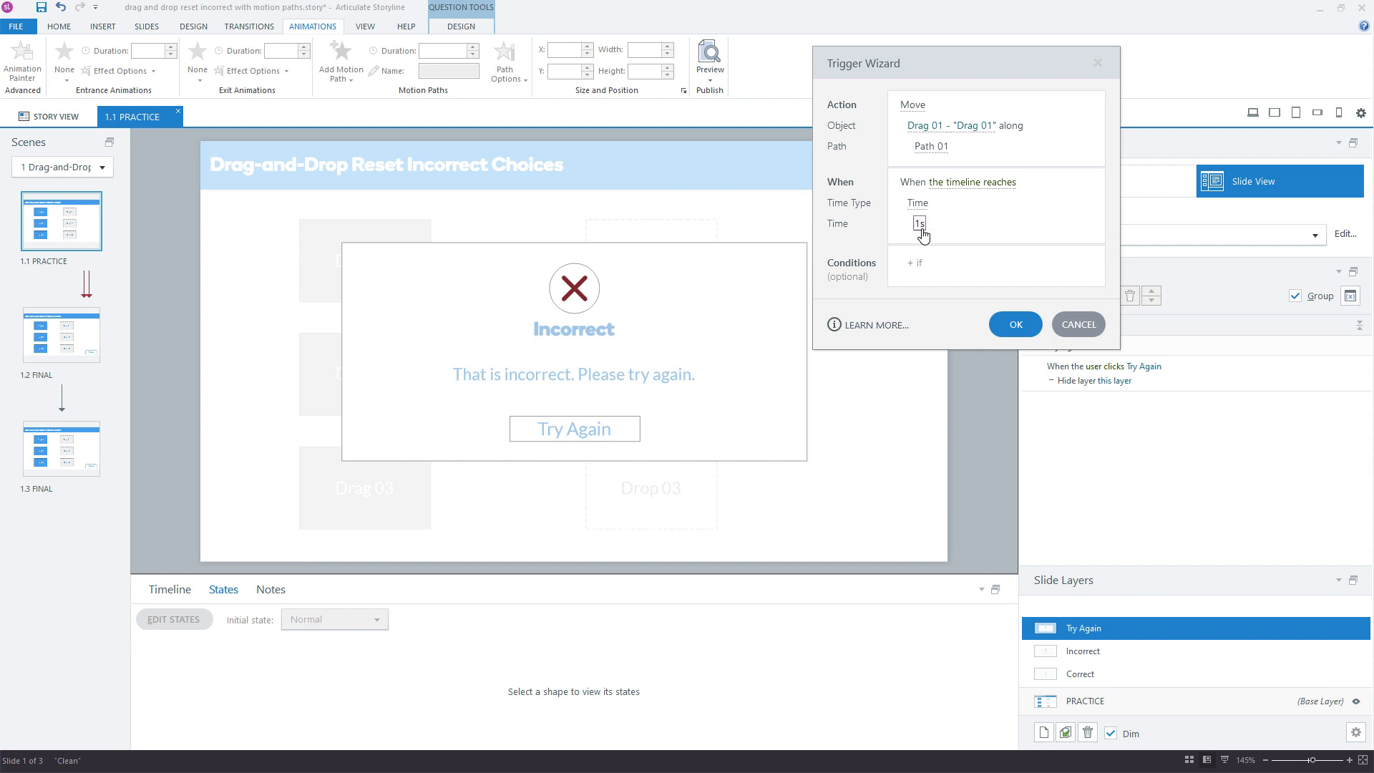
pyautogui.click(1016, 326)
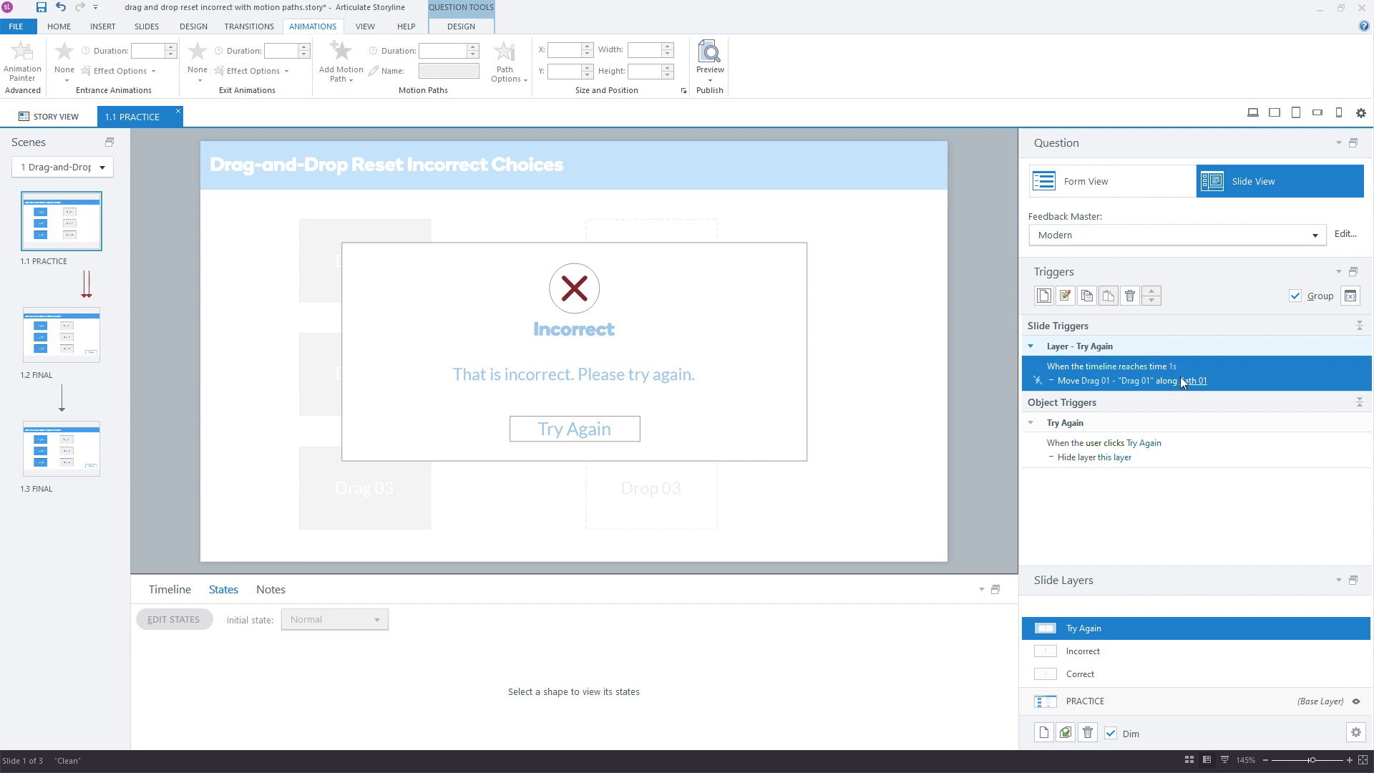
pyautogui.click(1174, 366)
pyautogui.write('0.1')
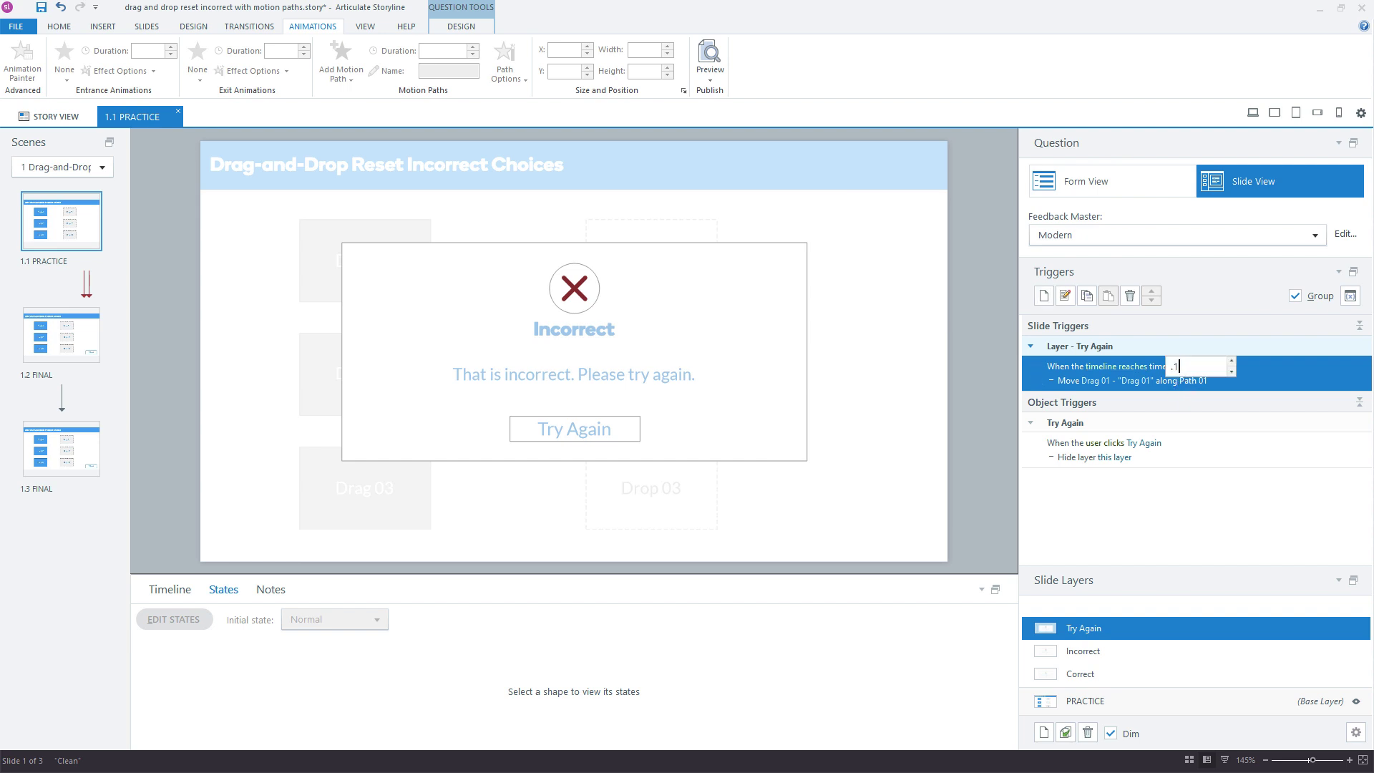
pyautogui.press('Return')
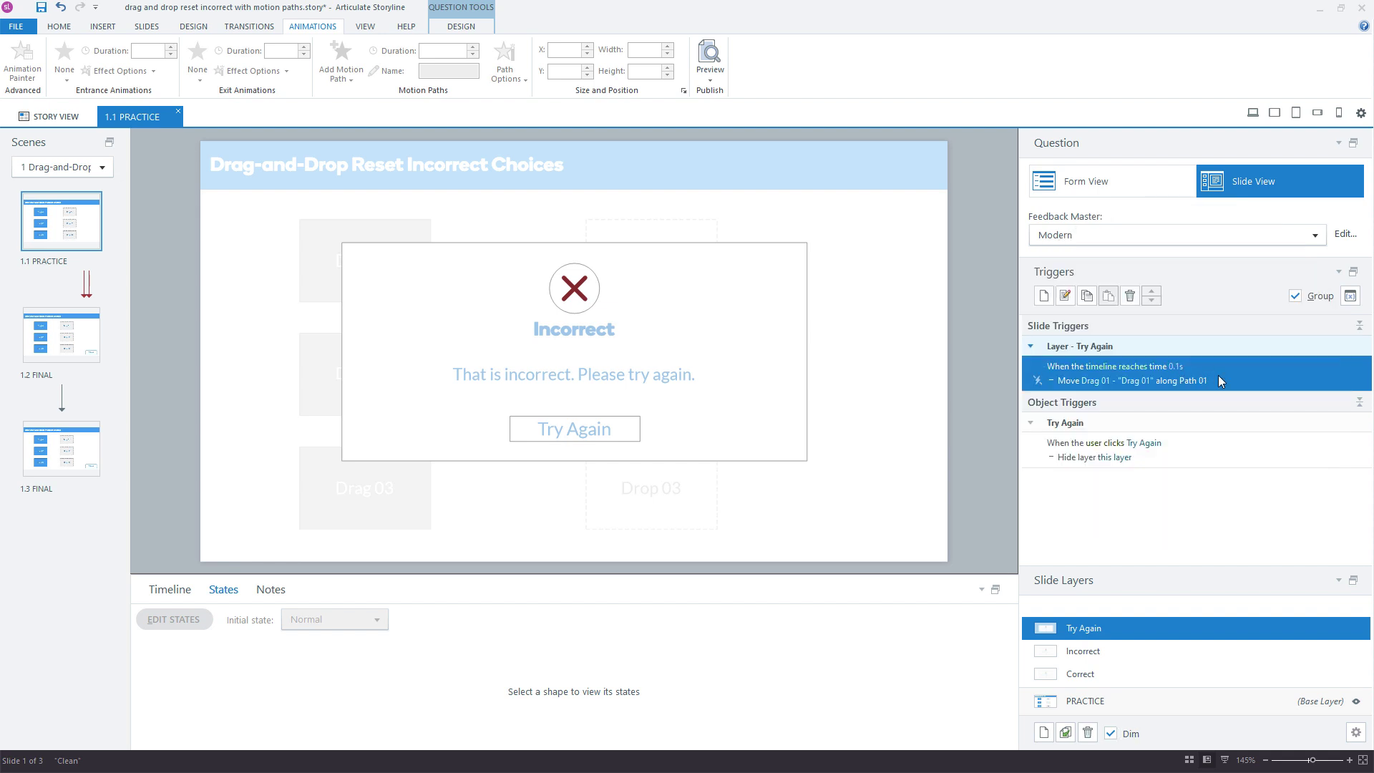
# Add a condition to Drag 01's move trigger: only if Drag 01's state is not Drop Correct.
pyautogui.doubleClick(1218, 377)
pyautogui.click(946, 265)
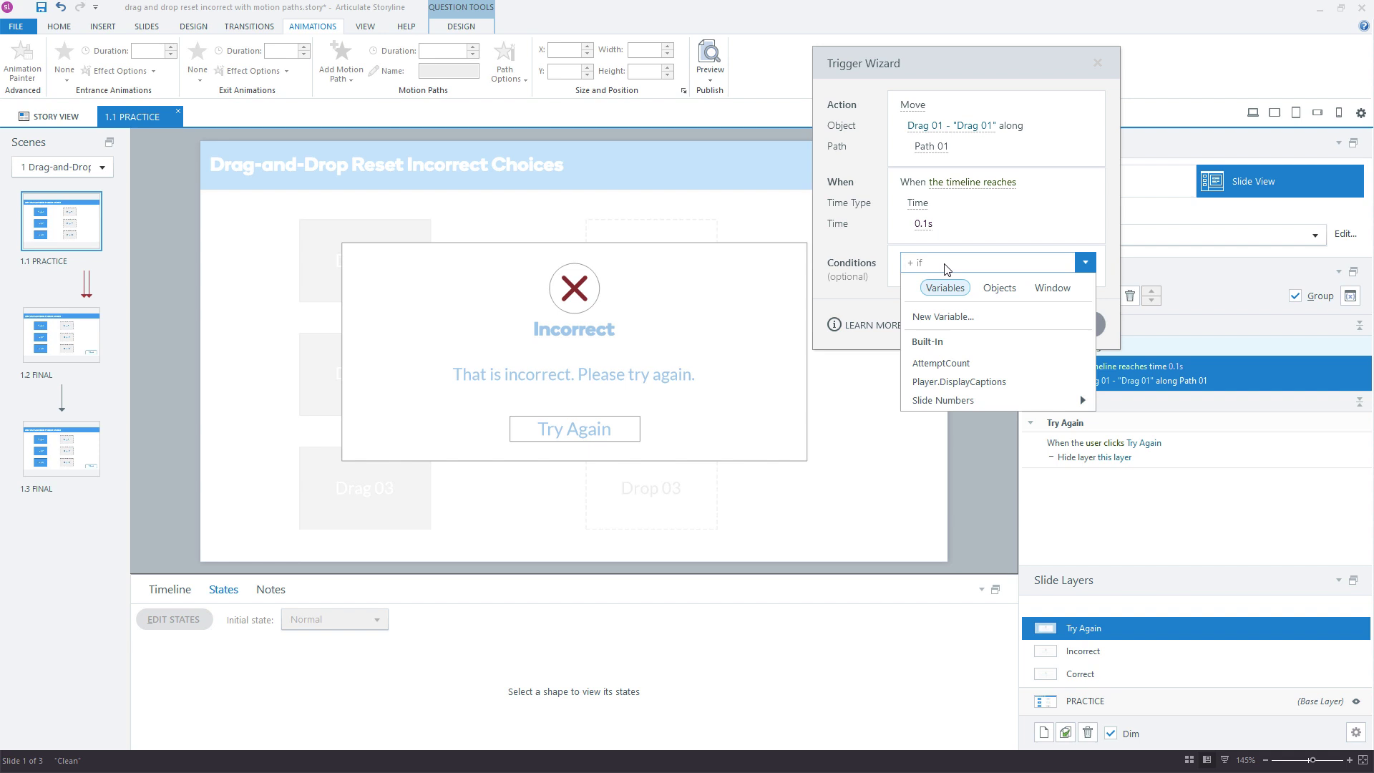
pyautogui.click(997, 291)
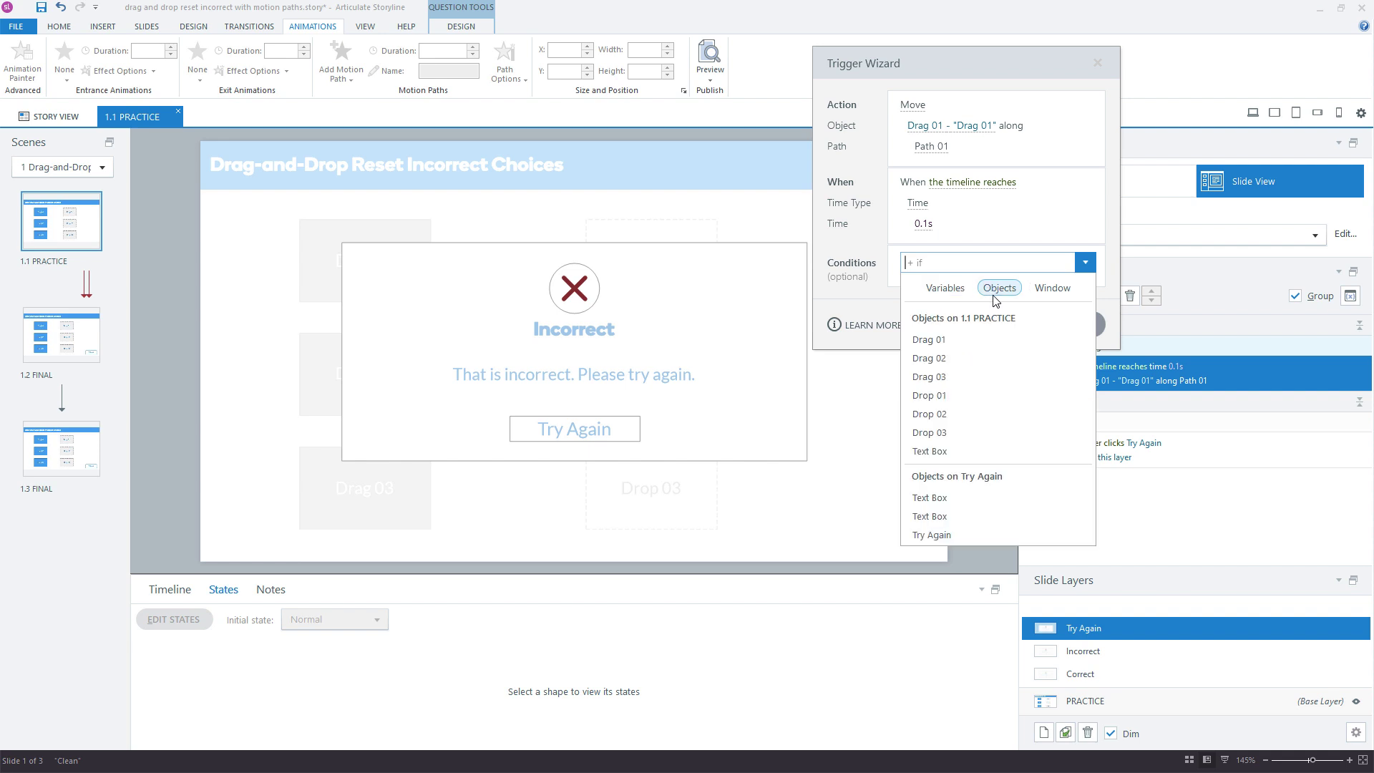
pyautogui.click(967, 342)
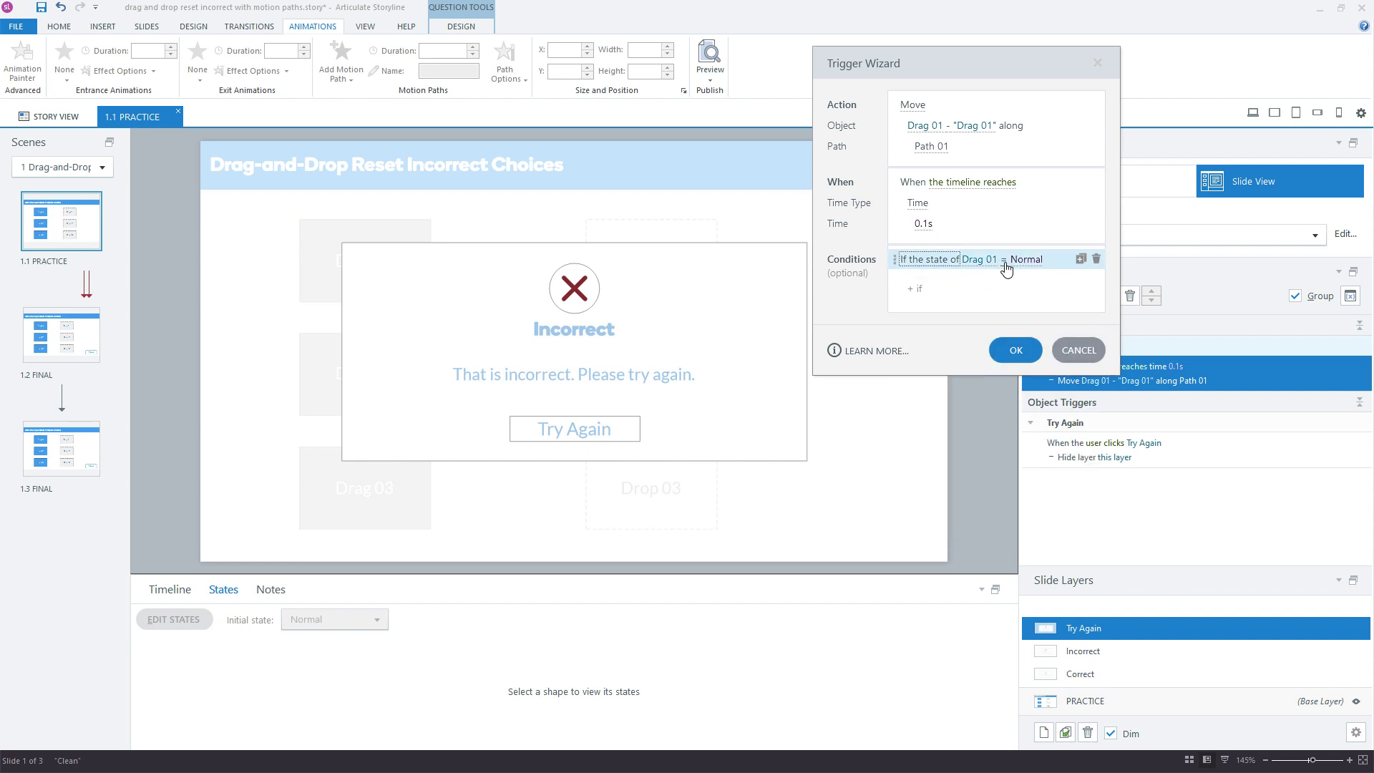
pyautogui.click(1006, 262)
pyautogui.click(951, 319)
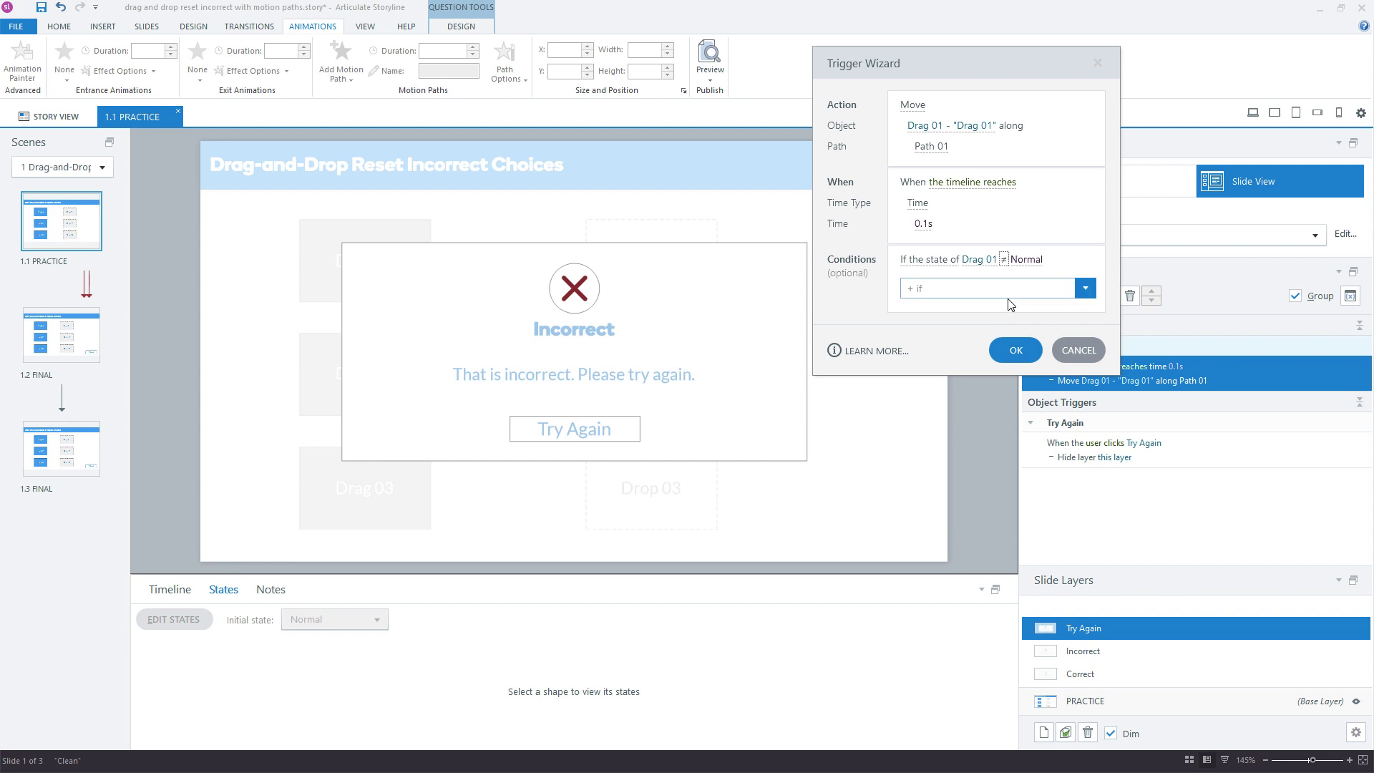
pyautogui.click(1025, 259)
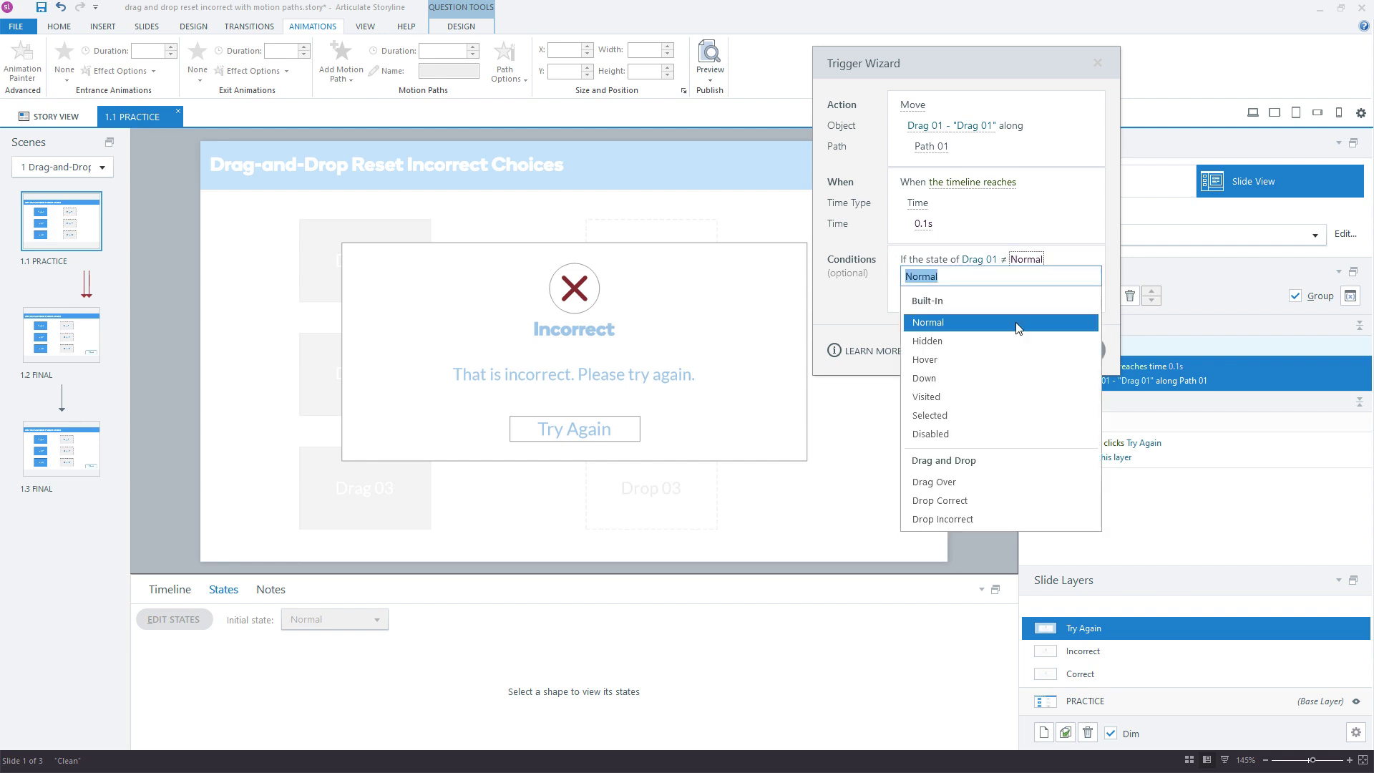
pyautogui.click(979, 503)
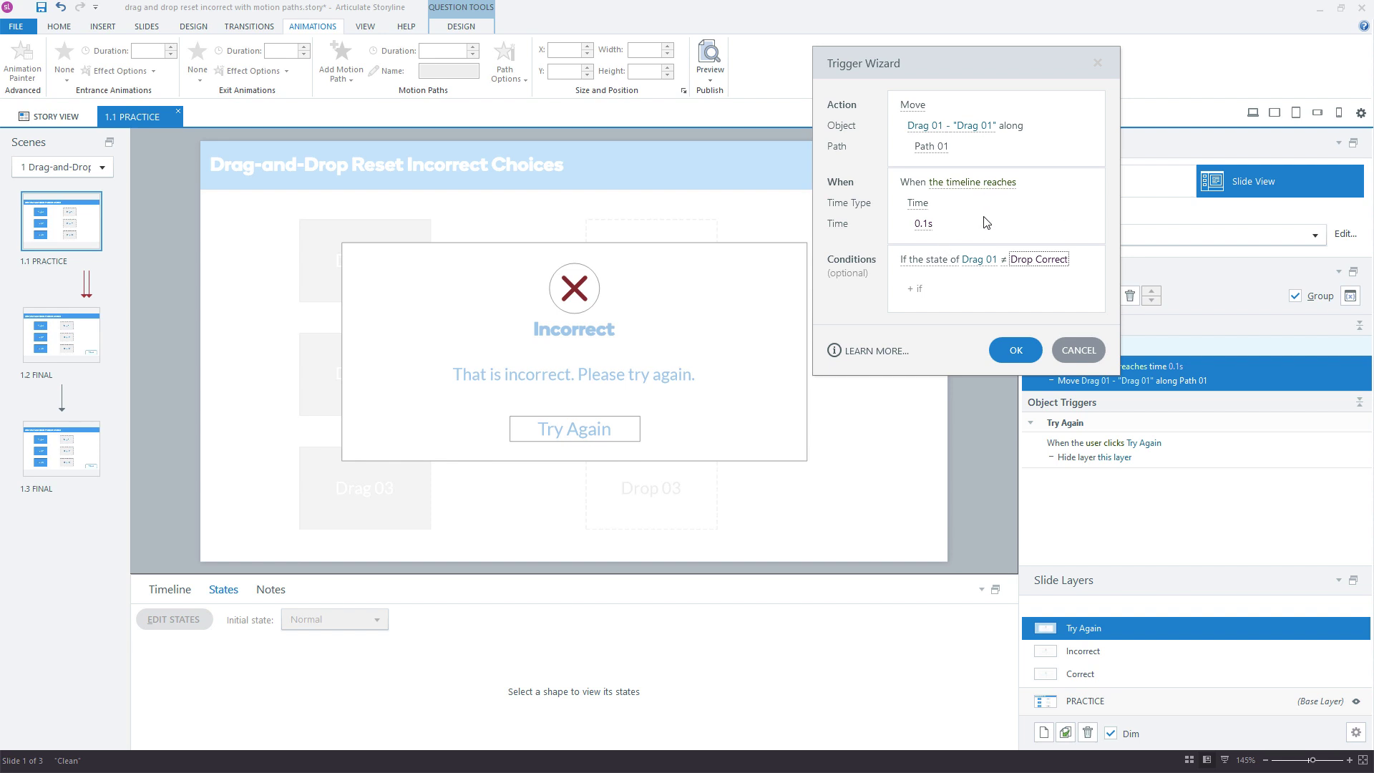
pyautogui.click(1016, 351)
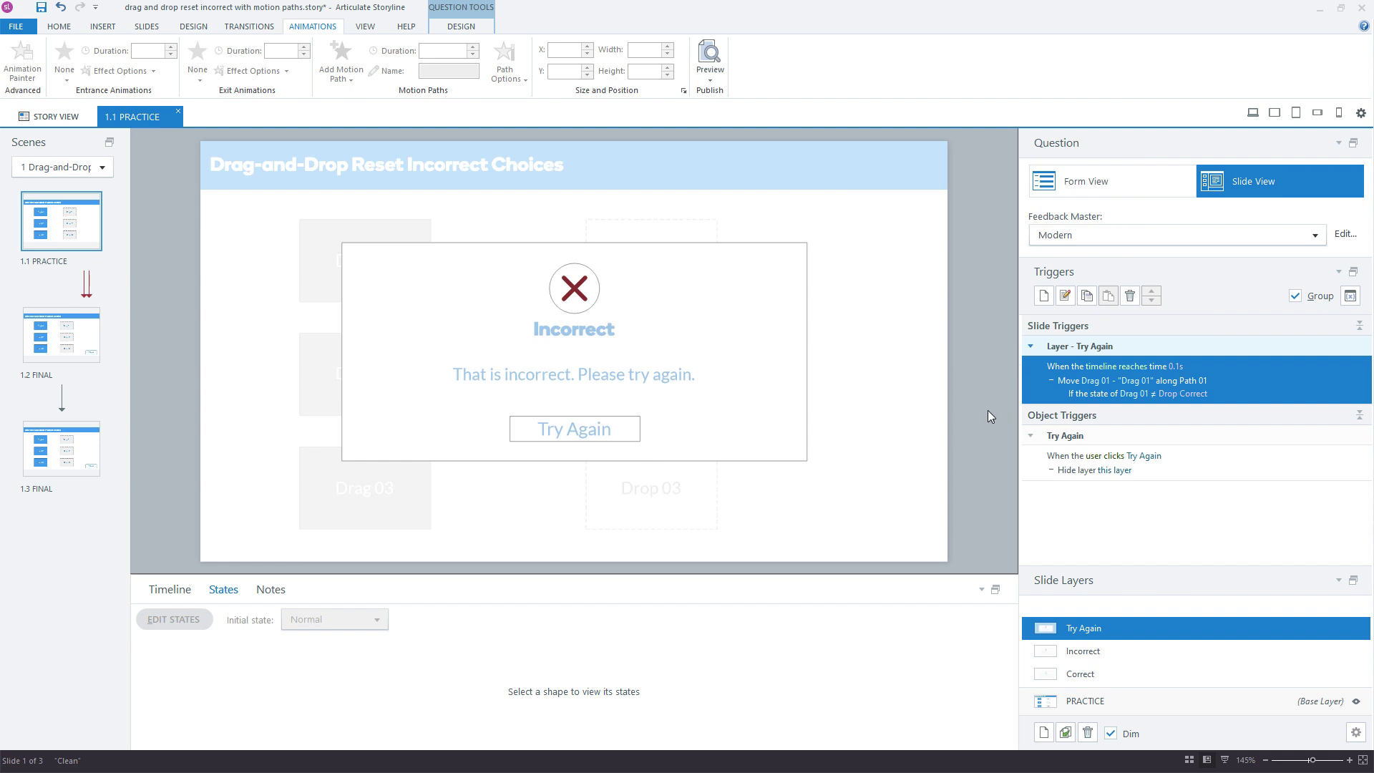
# Duplicate the move trigger and change it to move Drag 02, conditioned on Drag 02.
pyautogui.moveTo(1181, 380)
pyautogui.hotkey('ctrl', 'c')
pyautogui.hotkey('ctrl', 'v')
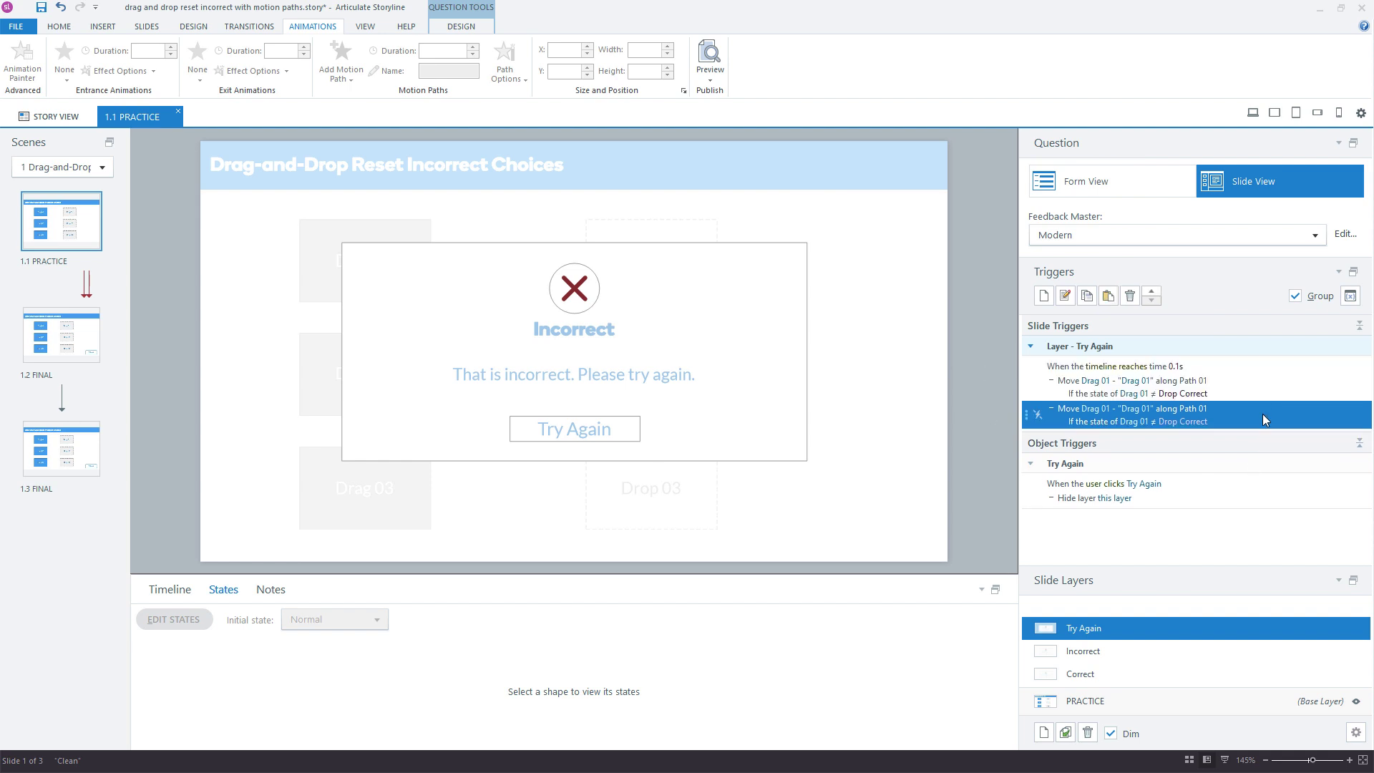
pyautogui.doubleClick(1263, 413)
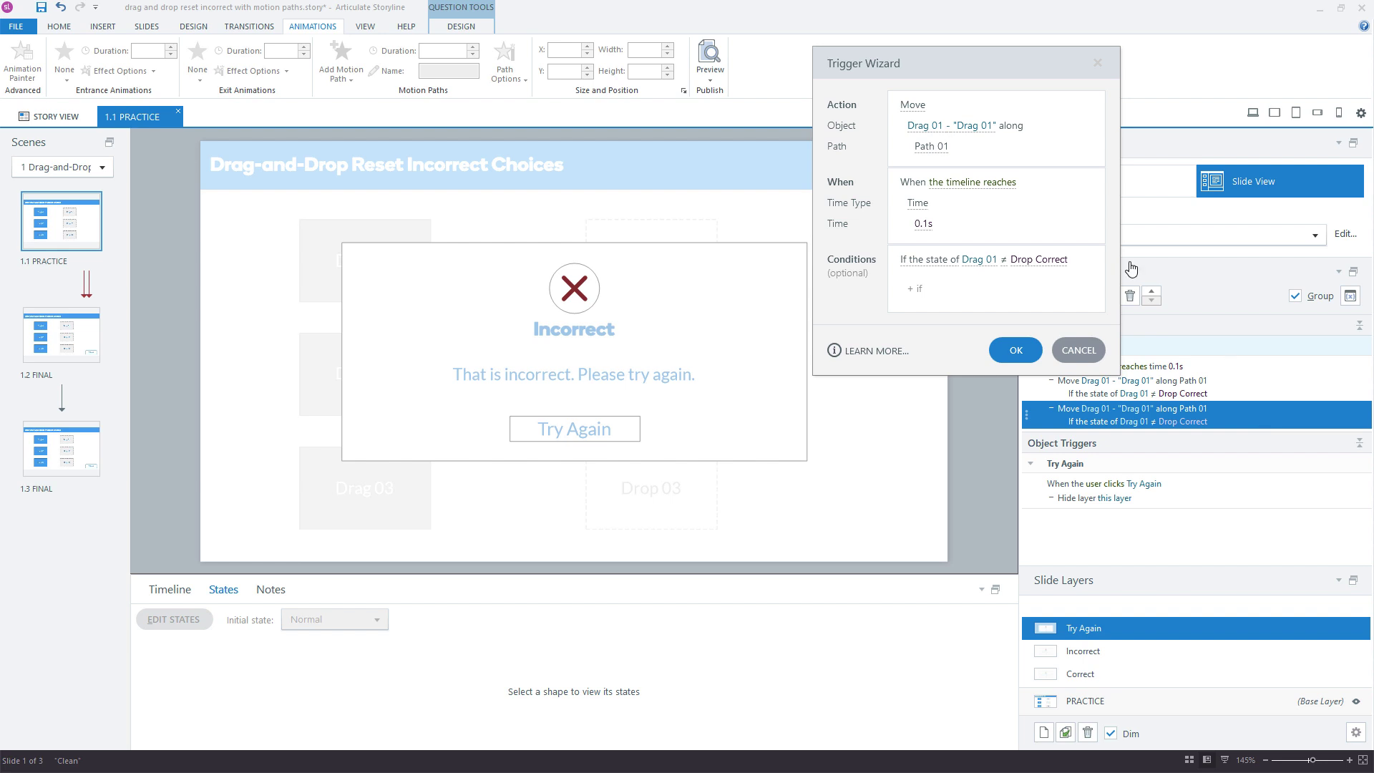
pyautogui.click(966, 127)
pyautogui.click(930, 403)
pyautogui.click(986, 259)
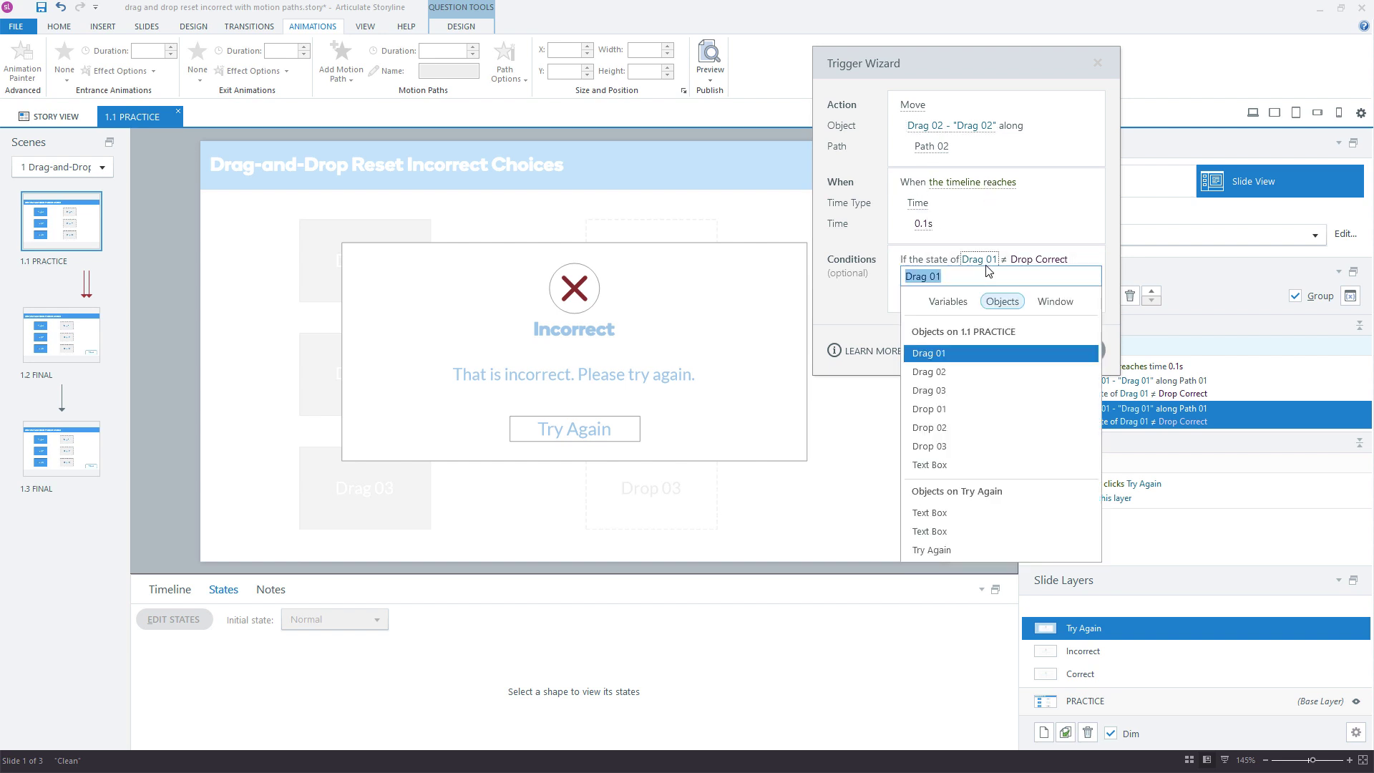
pyautogui.click(960, 373)
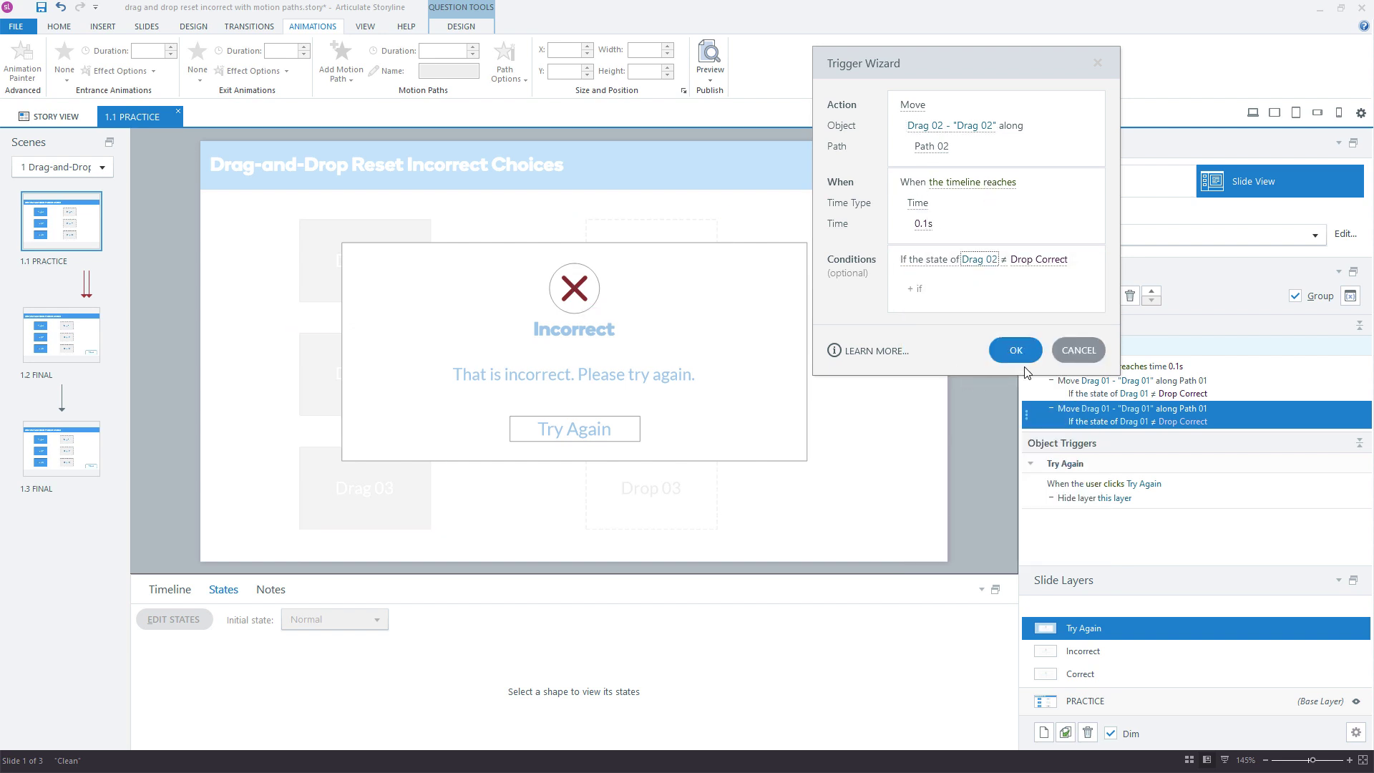
pyautogui.click(1016, 352)
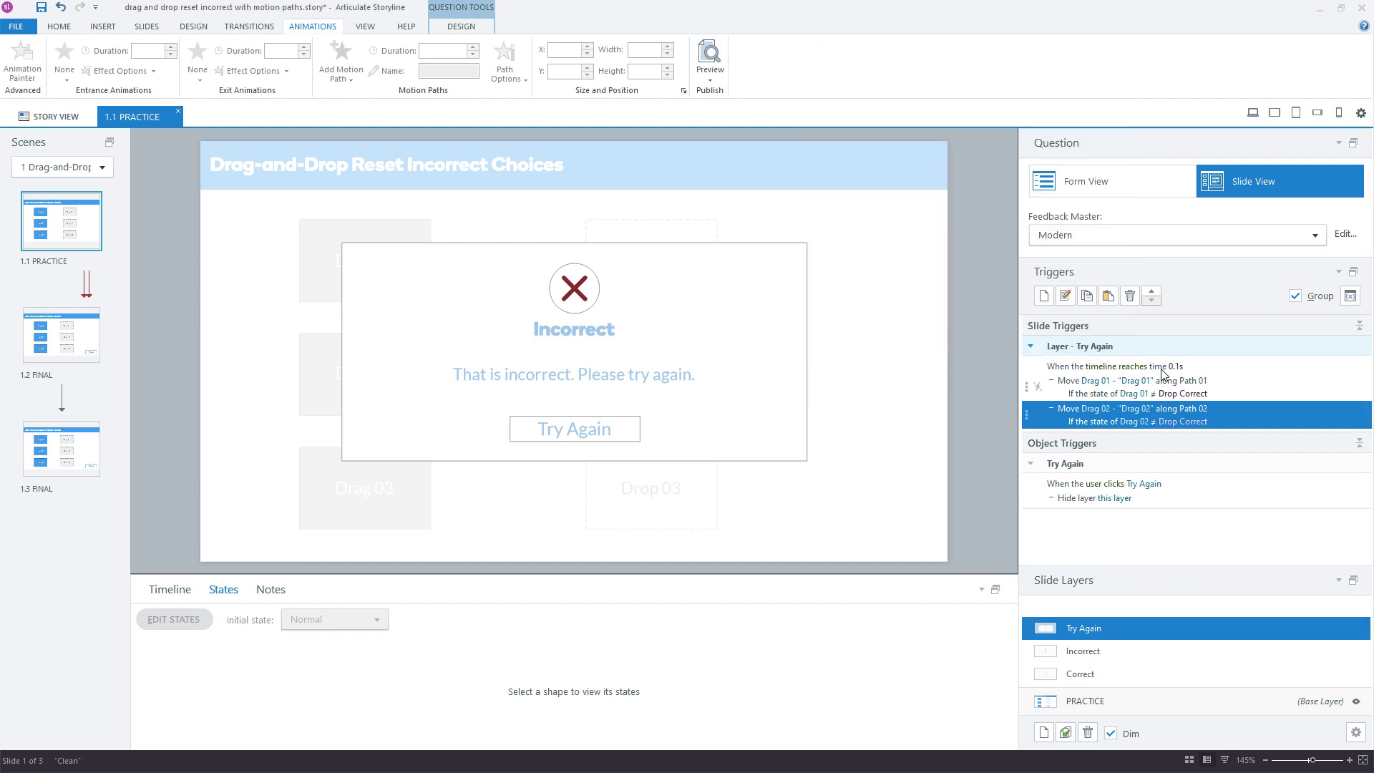
# Paste another copy, set it to move Drag 03, and update its condition object.
pyautogui.click(1109, 297)
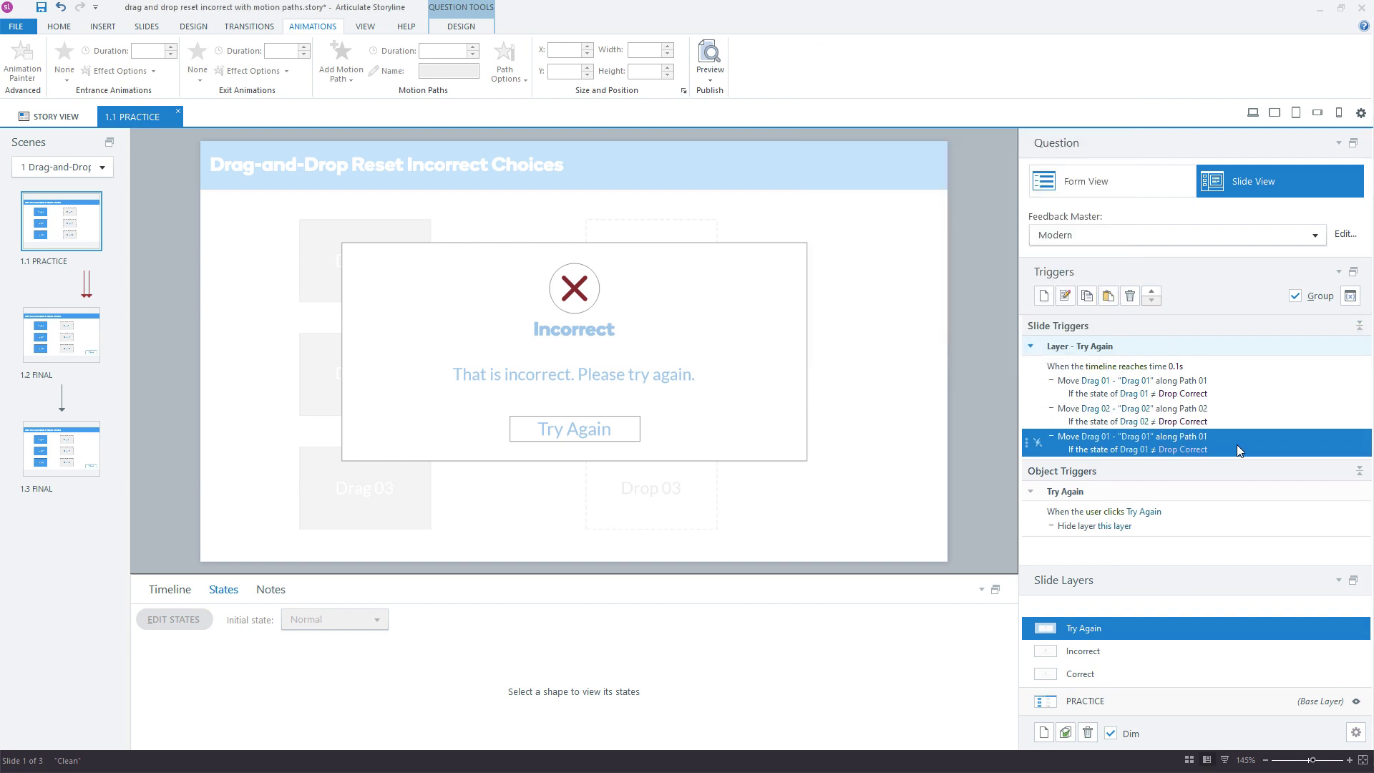
pyautogui.click(1097, 437)
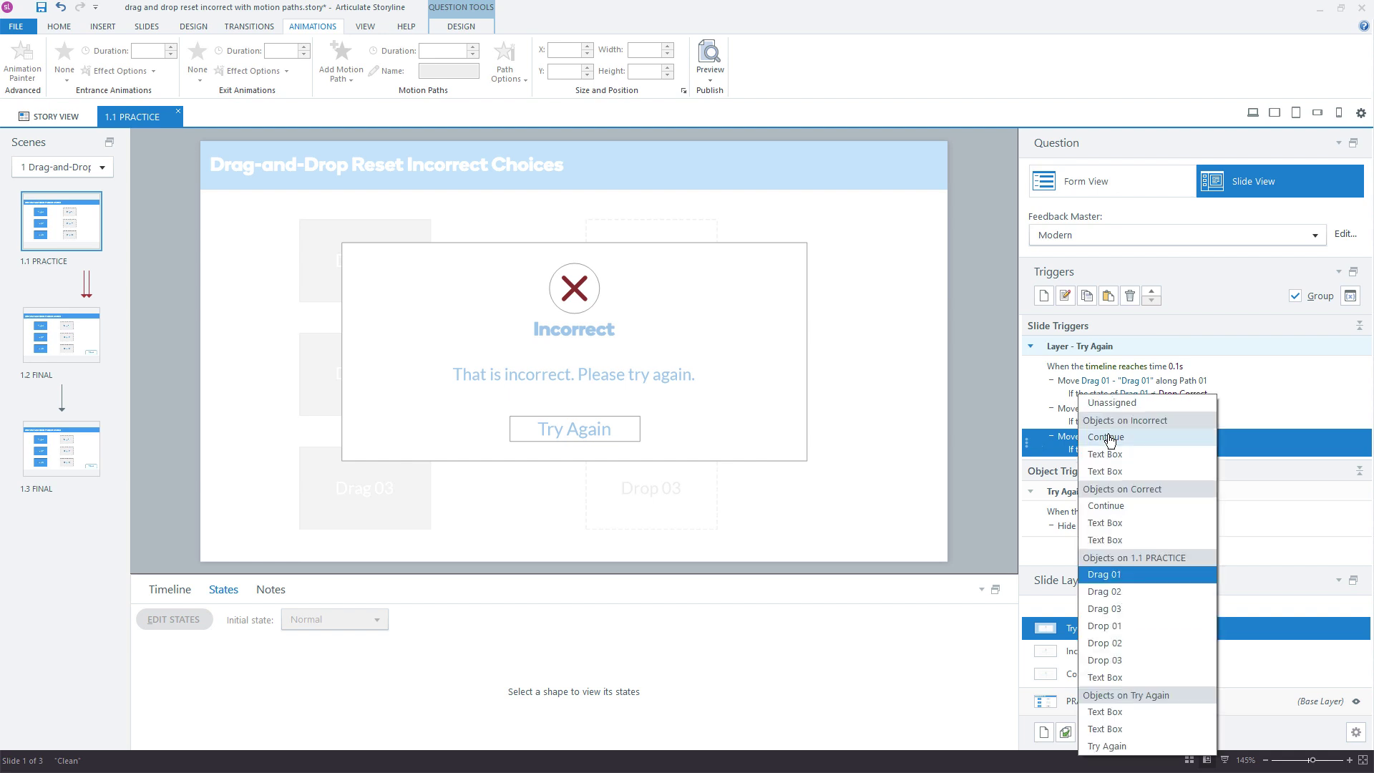
pyautogui.click(1113, 608)
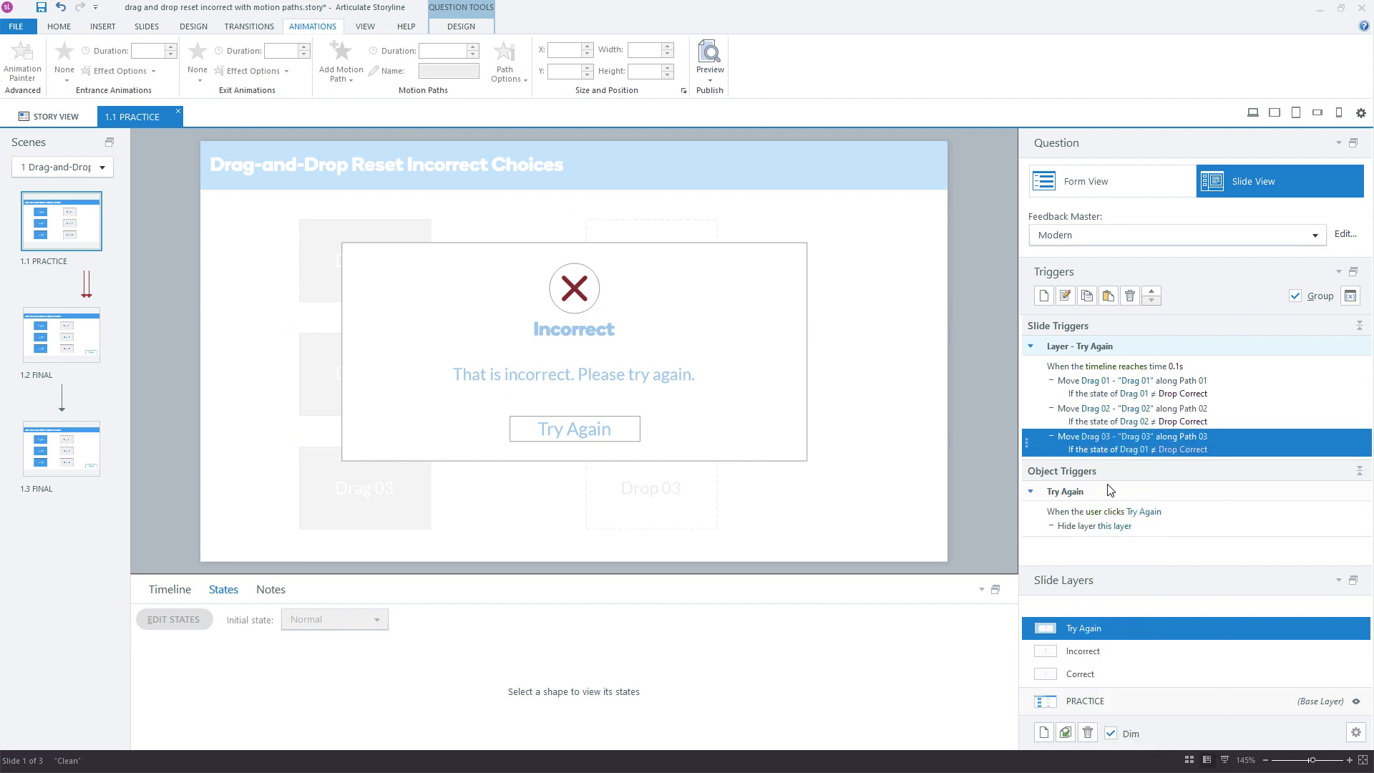
pyautogui.click(1126, 451)
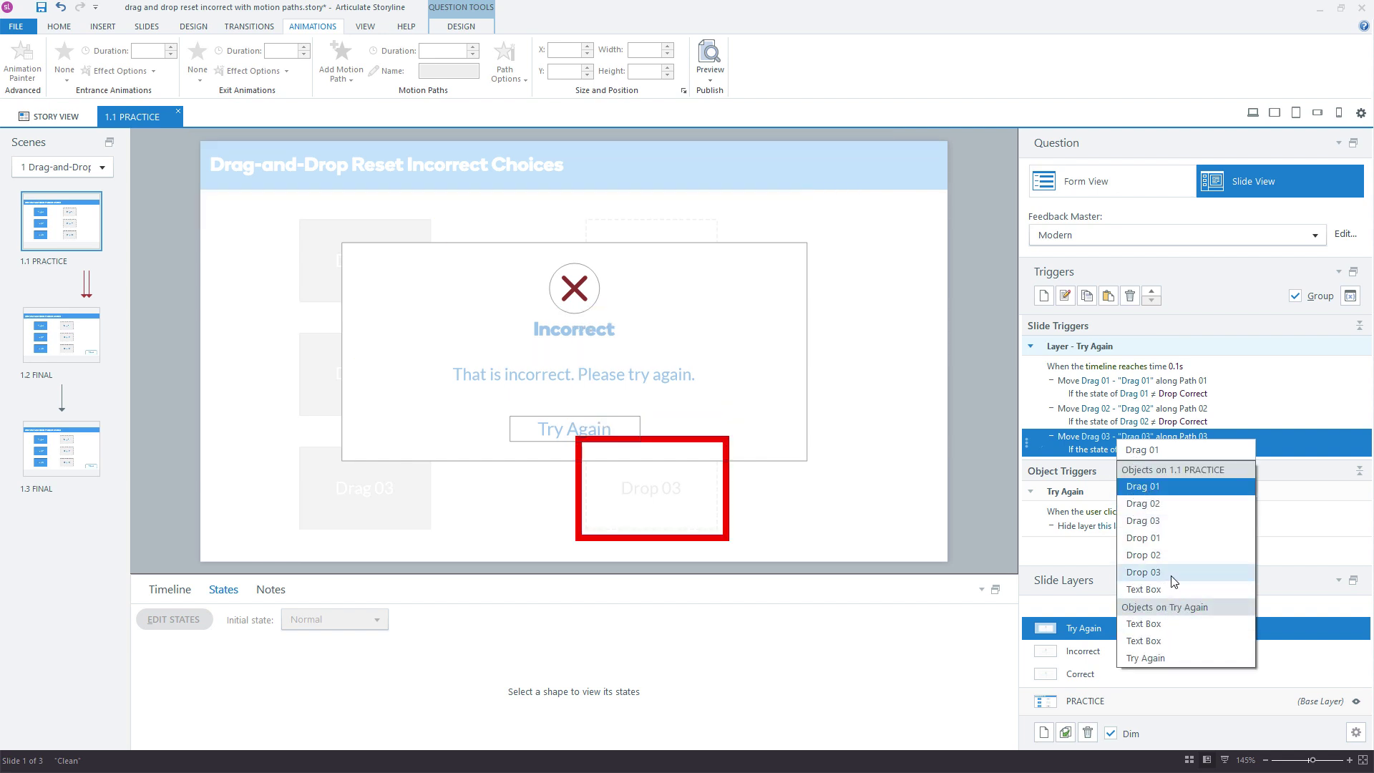
pyautogui.click(1173, 581)
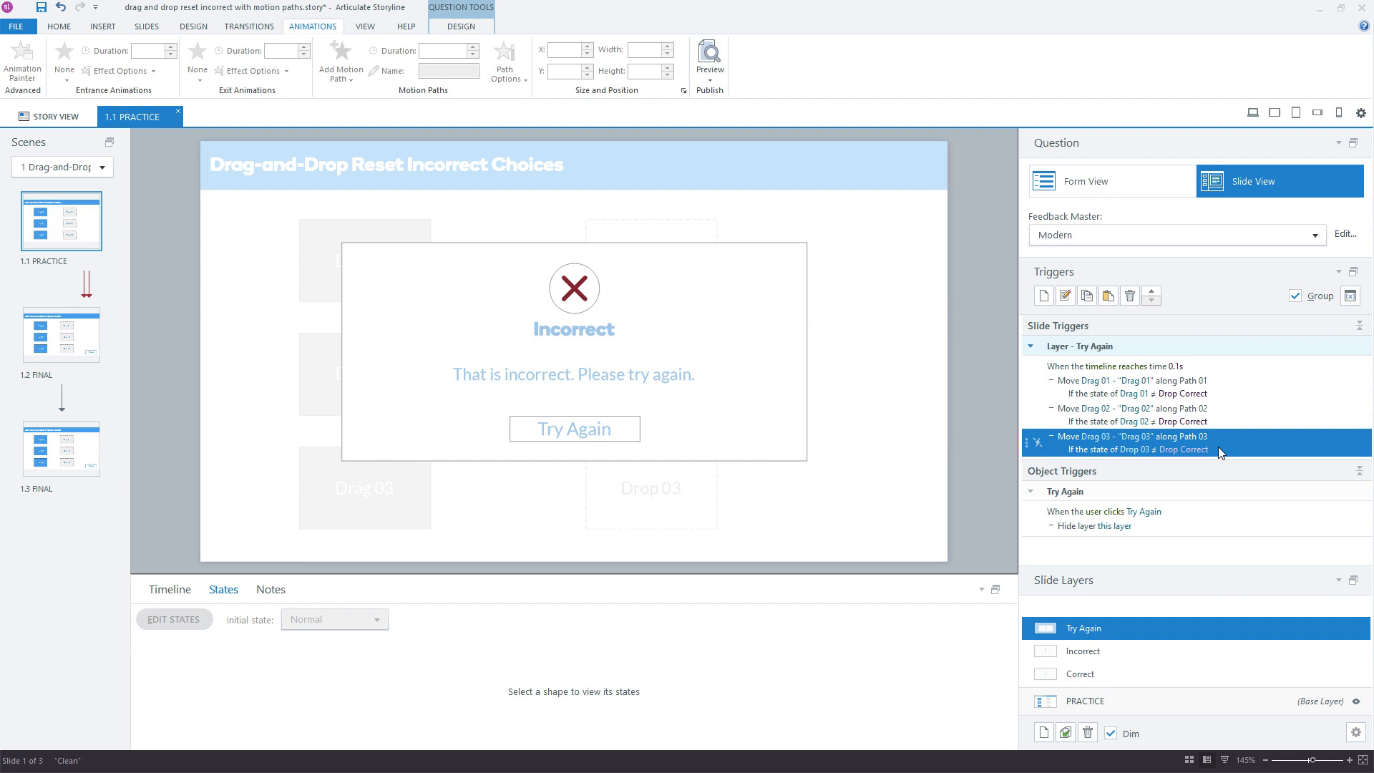
# Set the Try Again layer to reset to initial state when revisited.
pyautogui.click(1356, 733)
pyautogui.moveTo(285, 127); pyautogui.dragTo(665, 102)
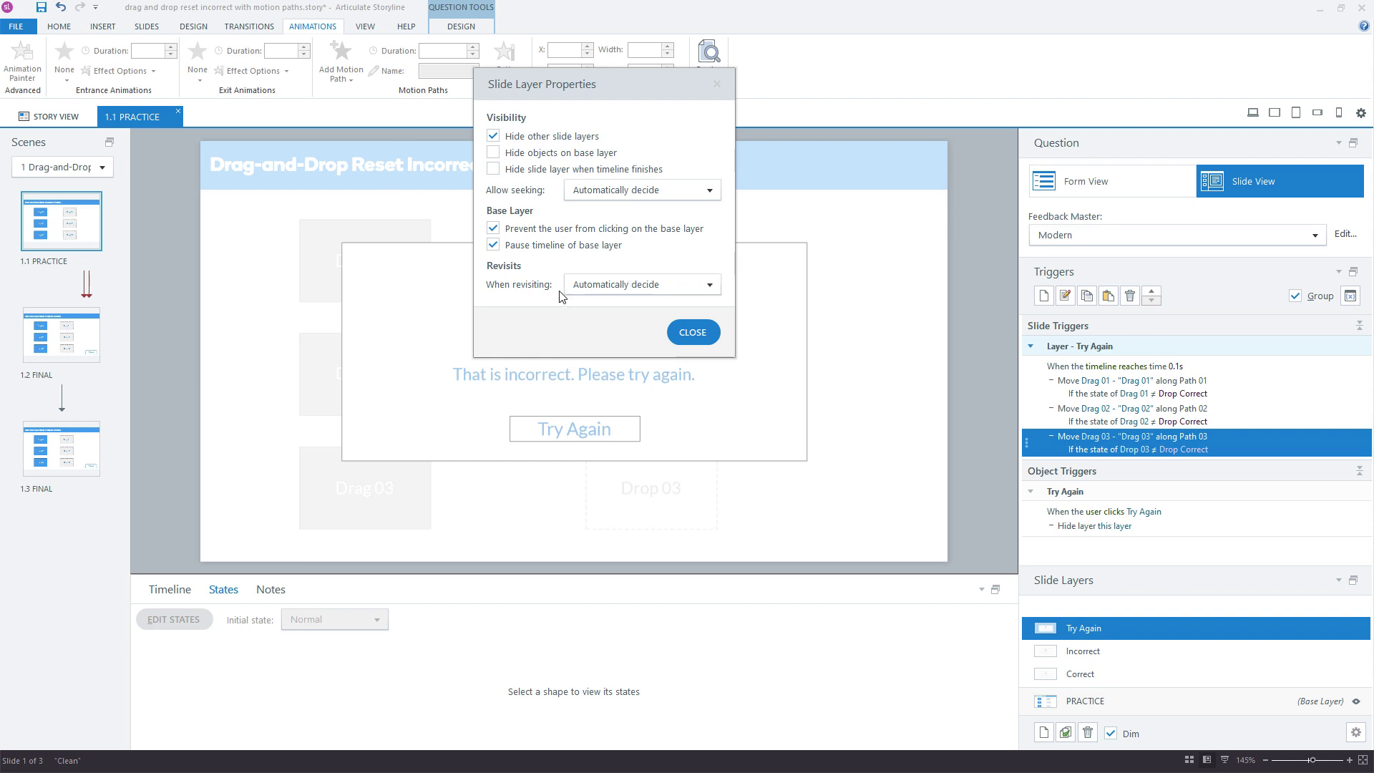
pyautogui.click(601, 284)
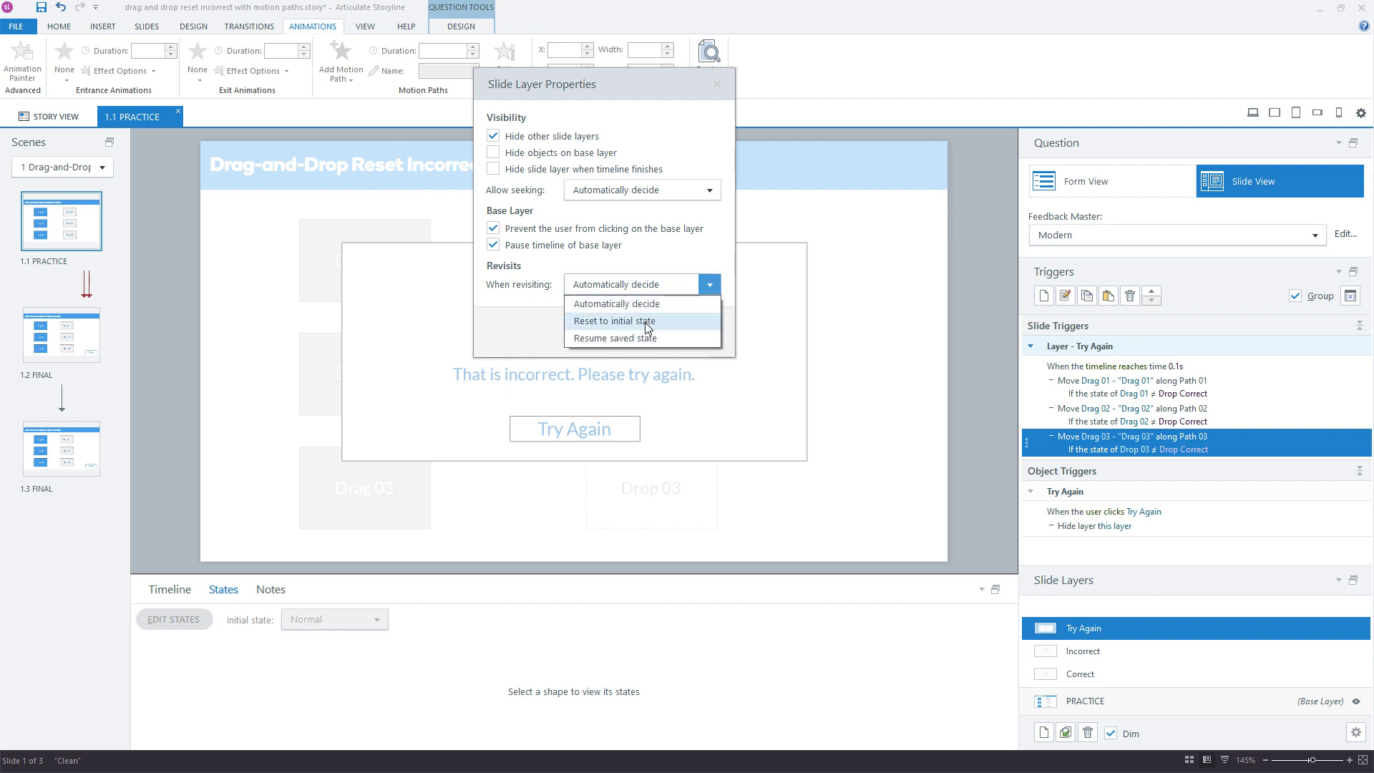
pyautogui.click(646, 321)
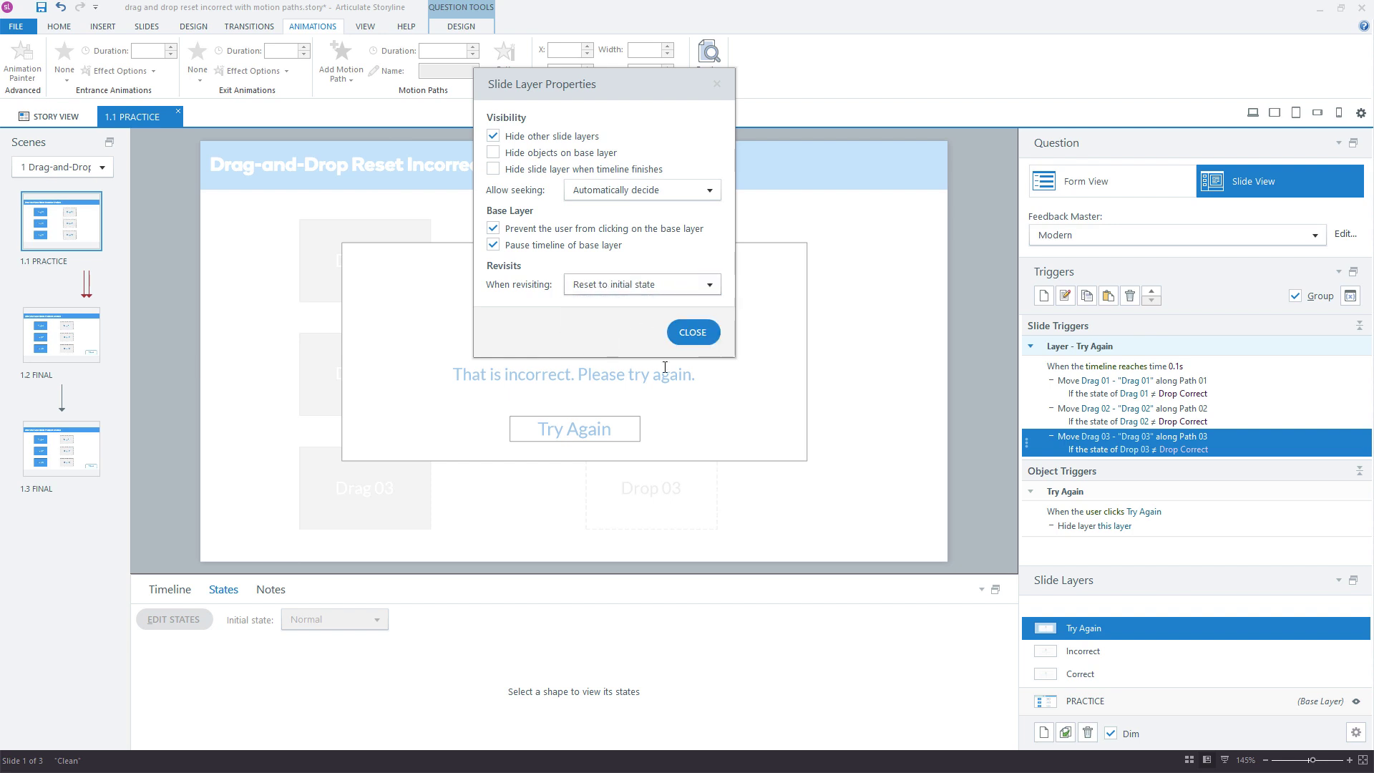
pyautogui.click(691, 333)
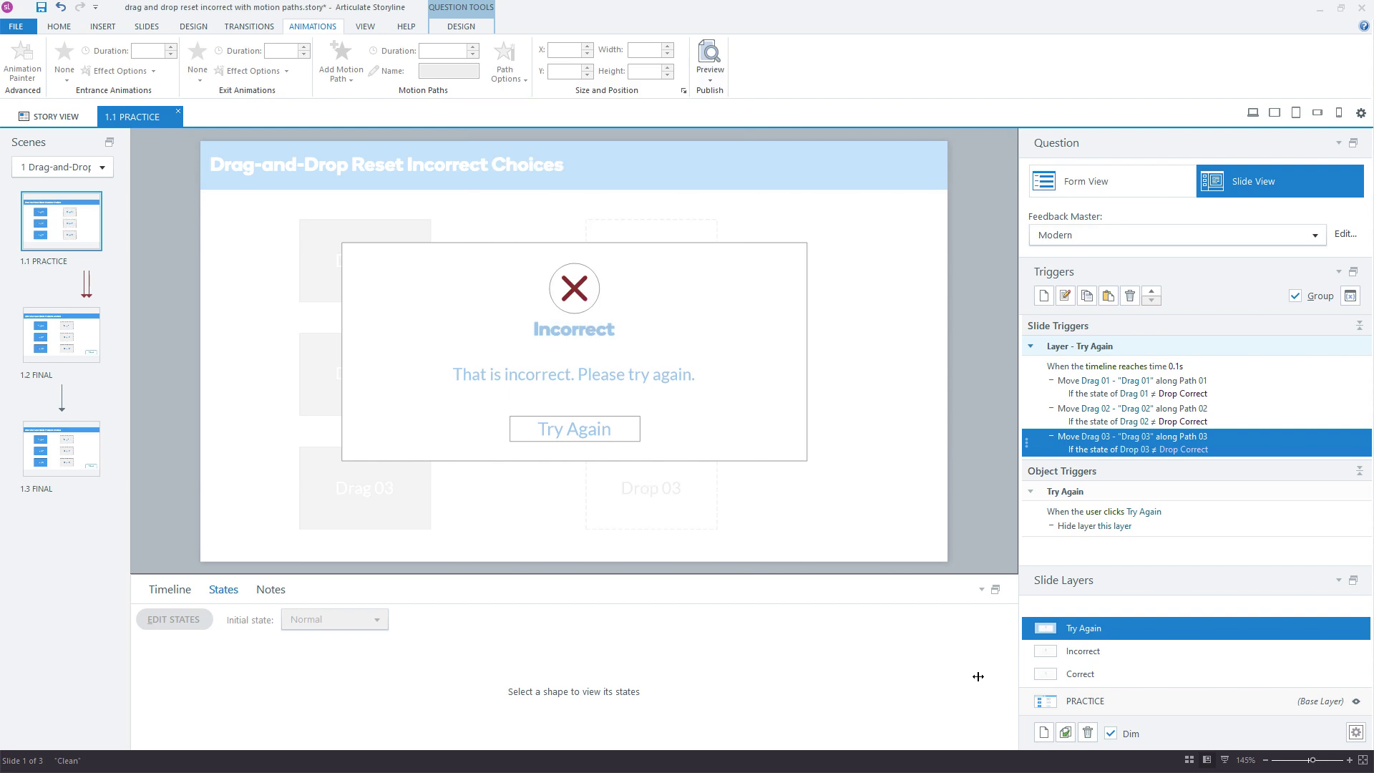
# Return to the PRACTICE base layer and preview the slide.
pyautogui.click(1079, 705)
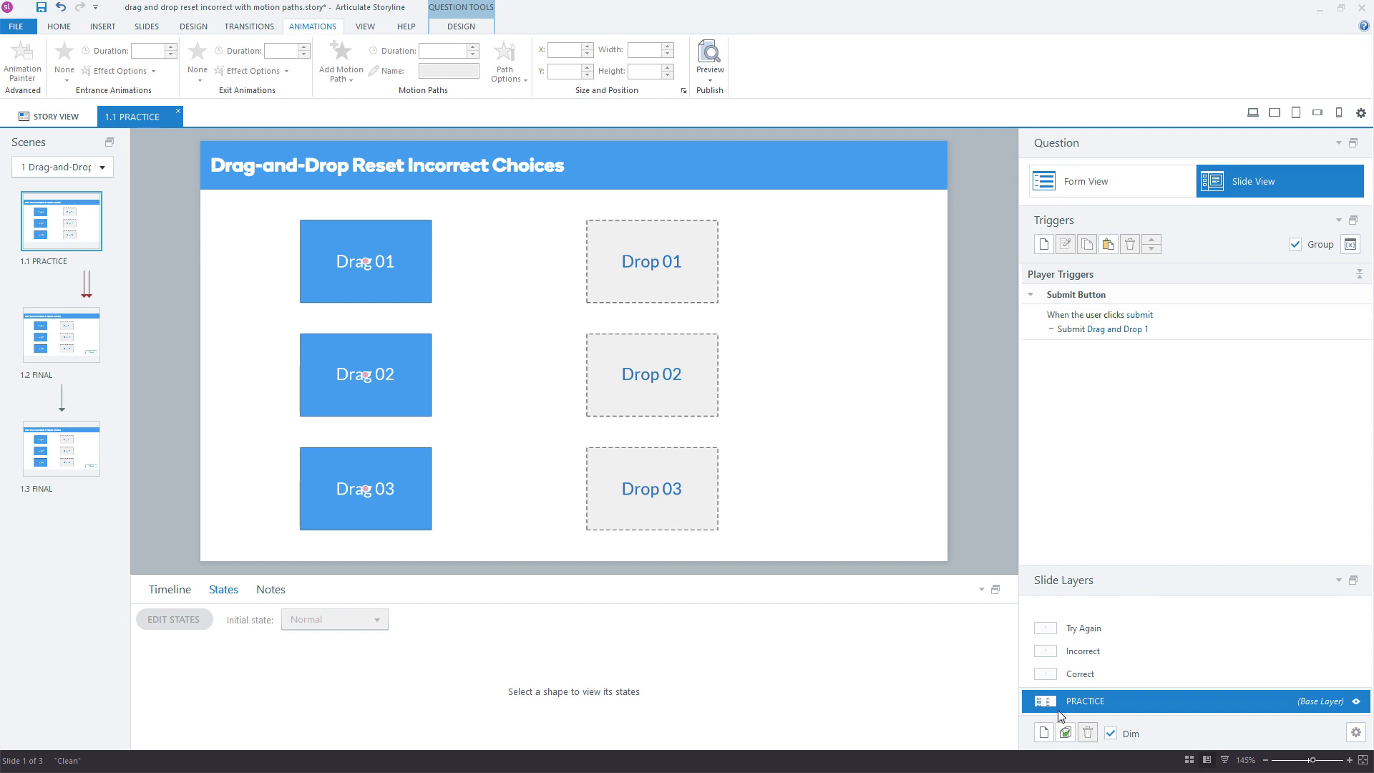
pyautogui.click(183, 592)
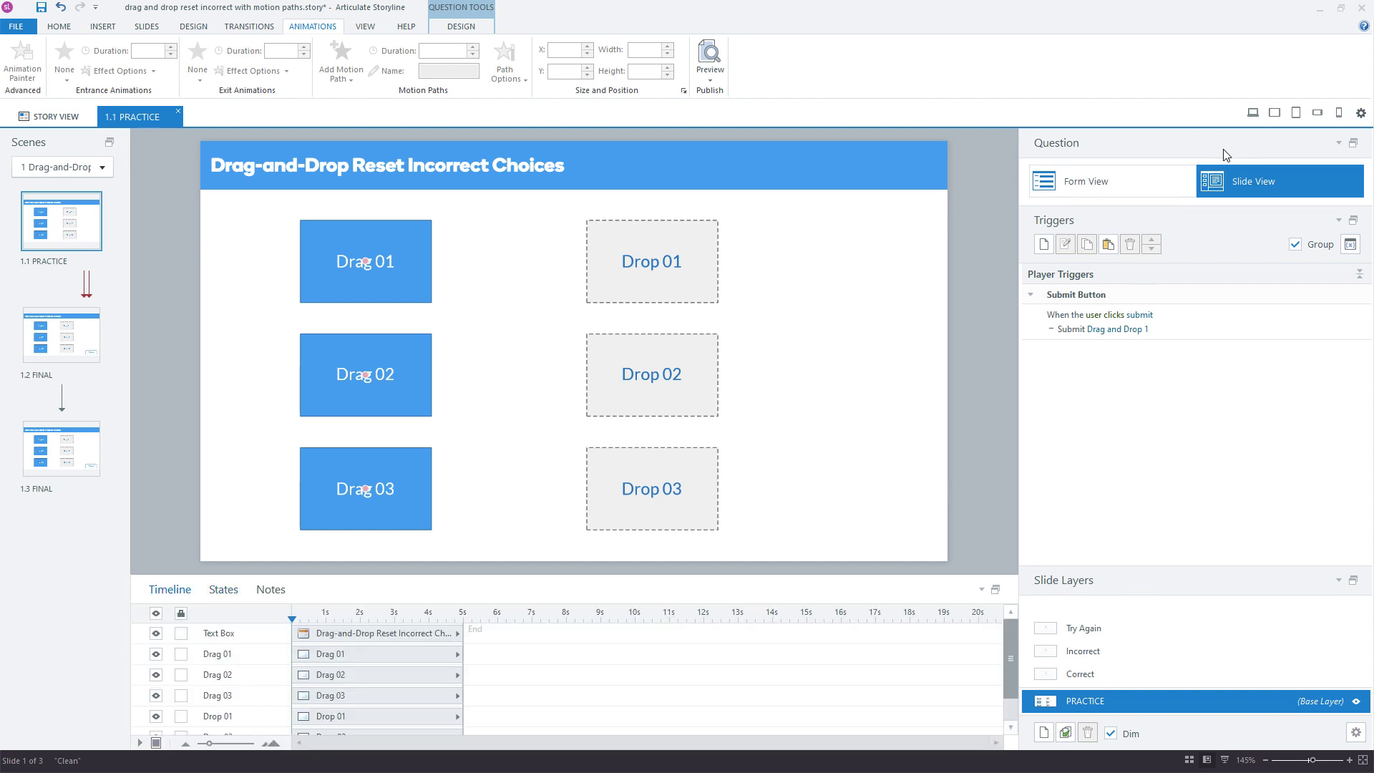
pyautogui.press('F12')
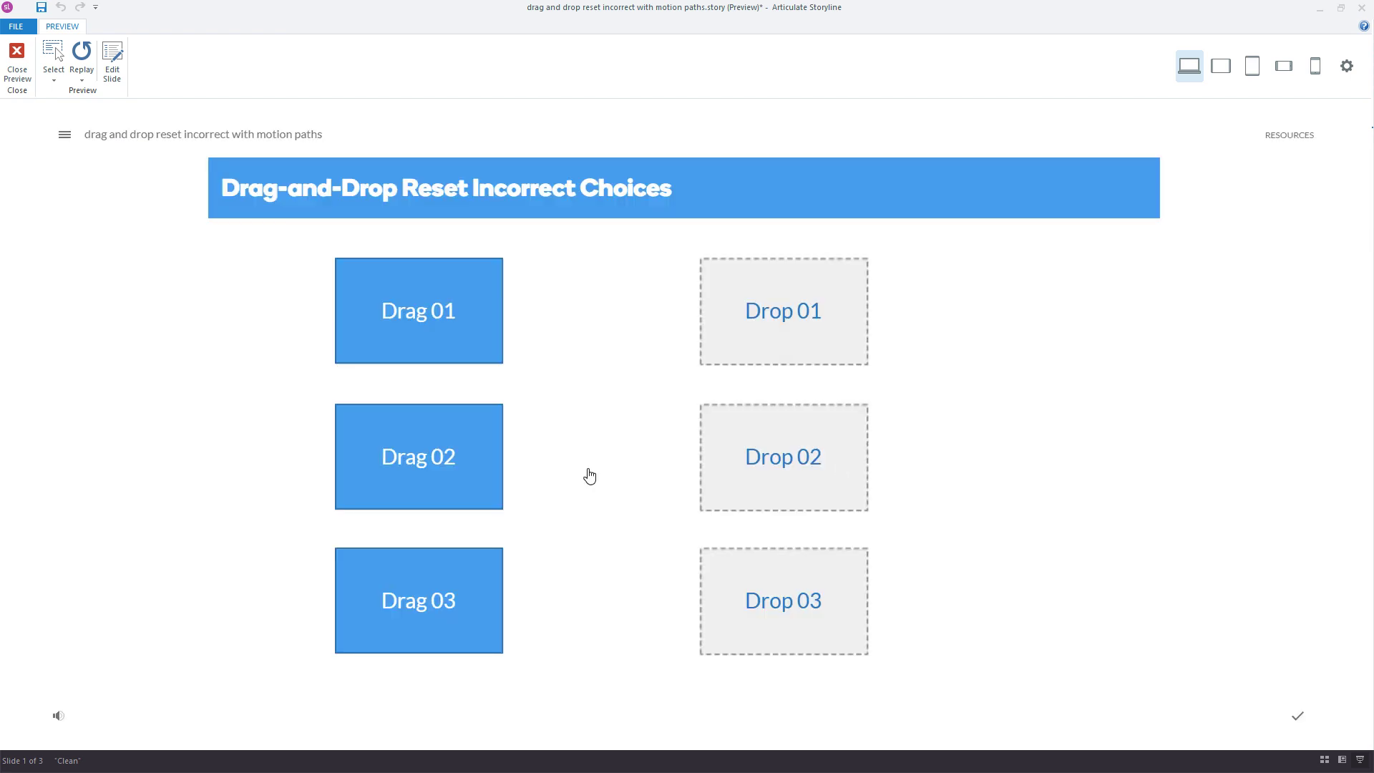
# In the preview, drop Drag 01 on Drop 02, Drag 02 on Drop 01, Drag 03 on Drop 03, submit and retry.
pyautogui.moveTo(376, 305); pyautogui.dragTo(736, 449)
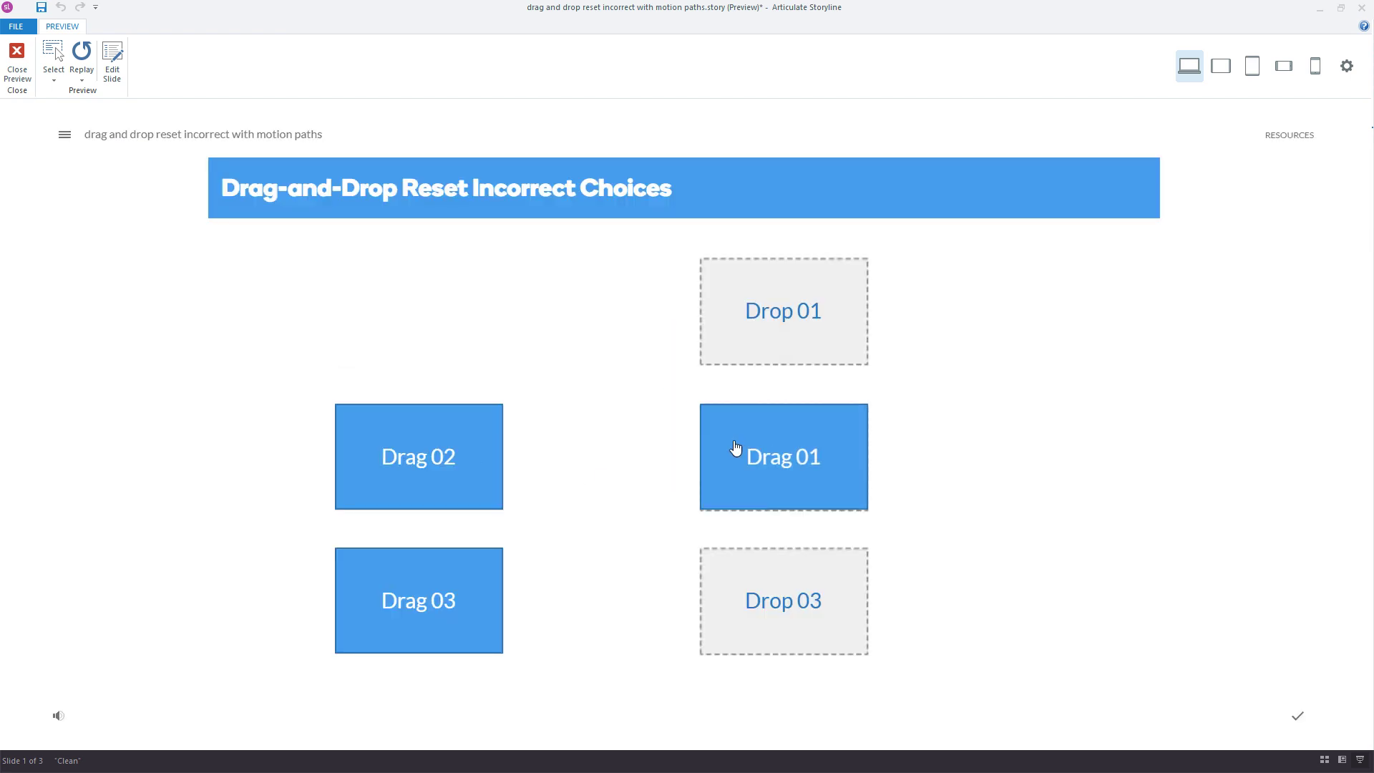
pyautogui.moveTo(401, 491); pyautogui.dragTo(747, 352)
pyautogui.moveTo(418, 574)
pyautogui.mouseDown()
pyautogui.moveTo(752, 584)
pyautogui.moveTo(734, 602)
pyautogui.mouseUp()
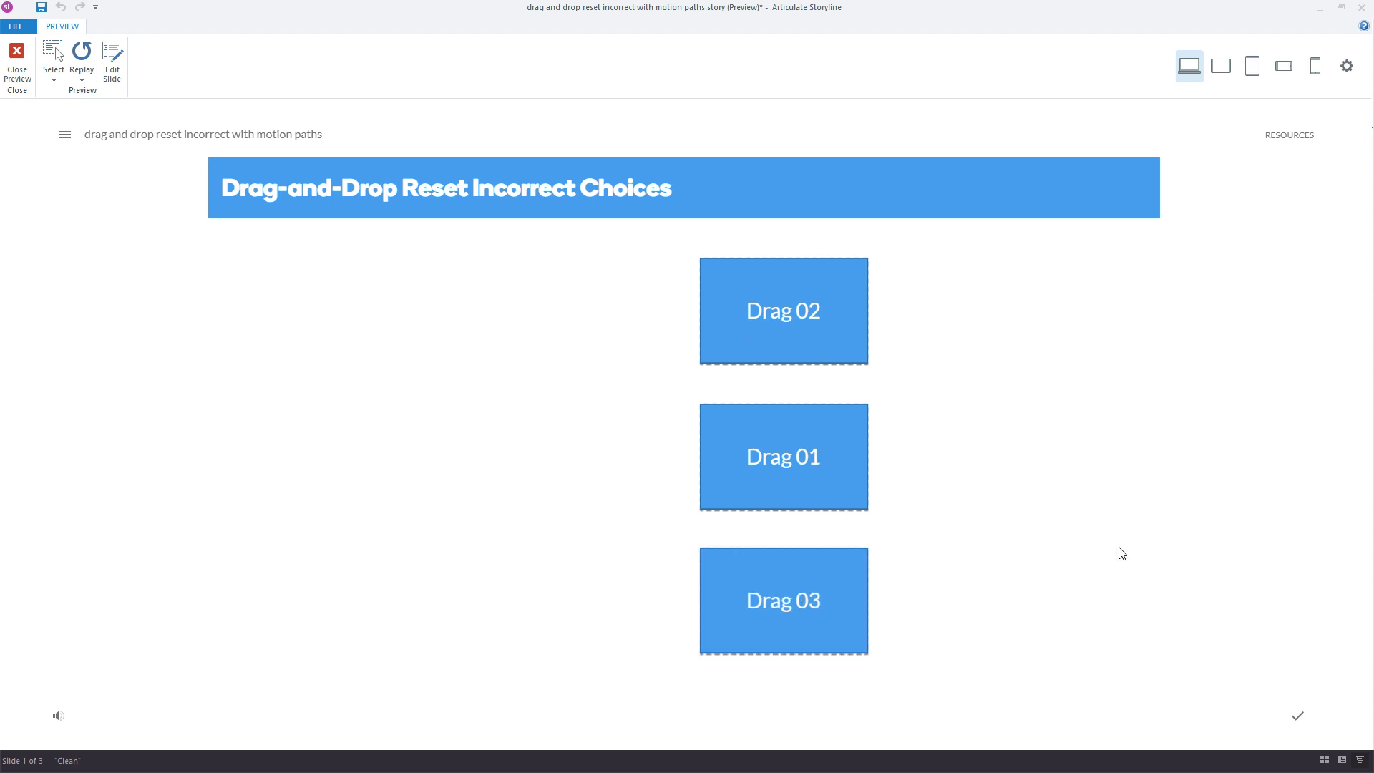
pyautogui.click(1297, 716)
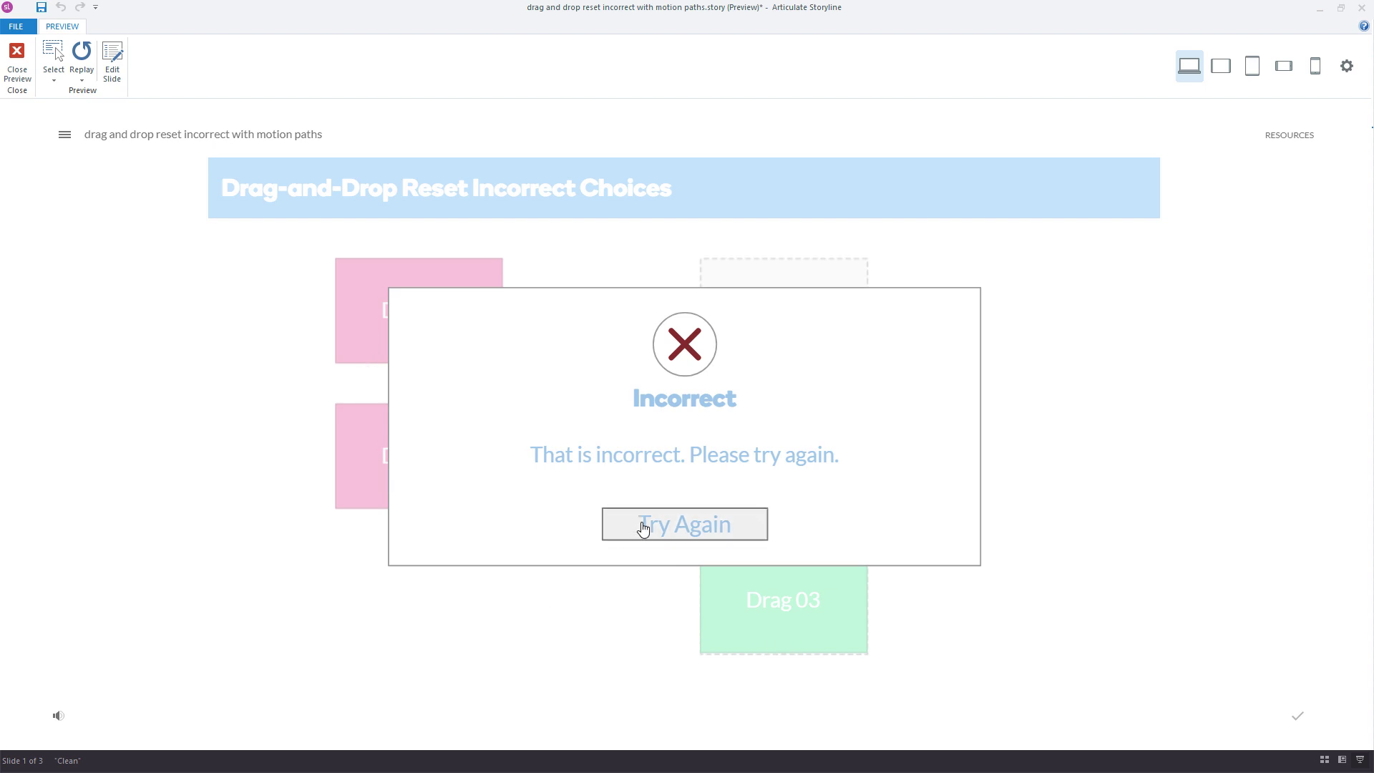
pyautogui.click(664, 525)
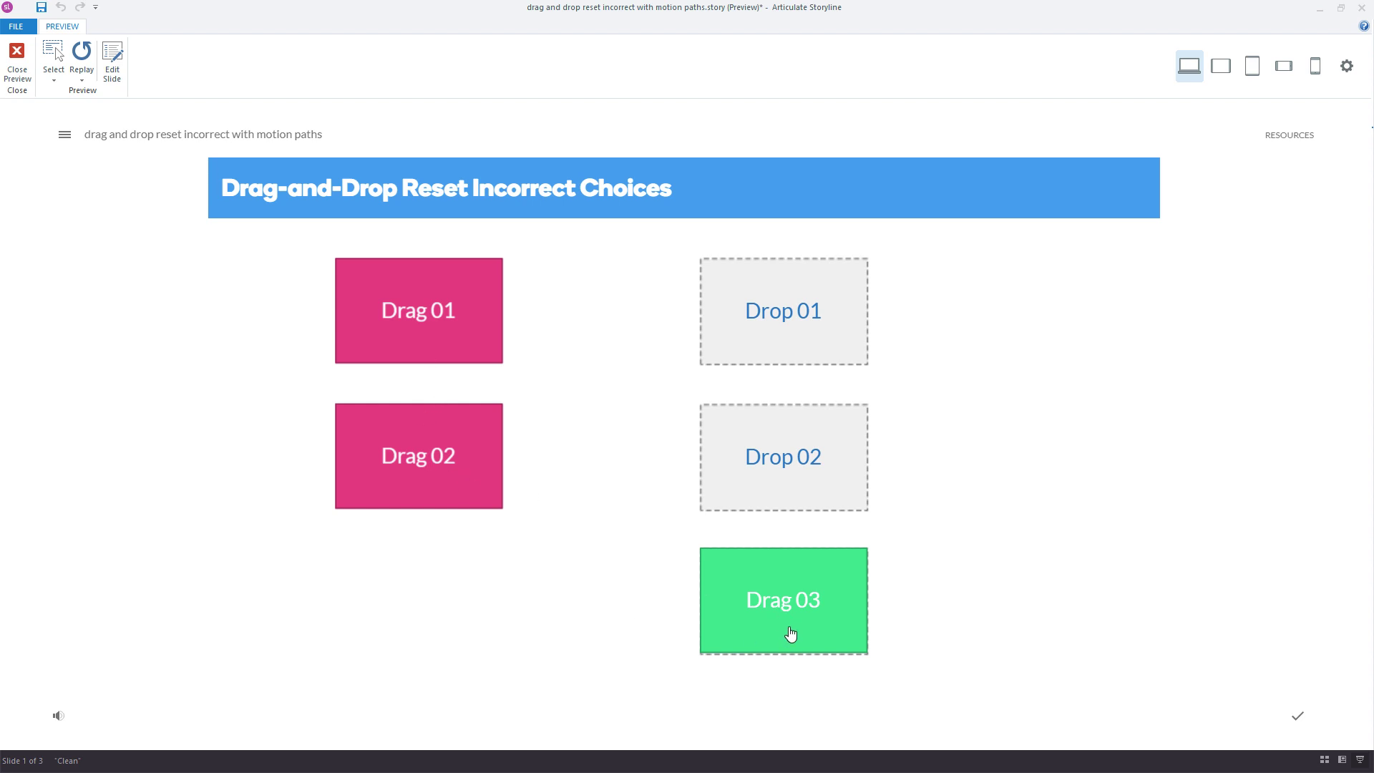
# Place Drag 02 on Drop 02 and Drag 01 on Drop 01, submit, and continue.
pyautogui.moveTo(790, 633); pyautogui.dragTo(792, 603)
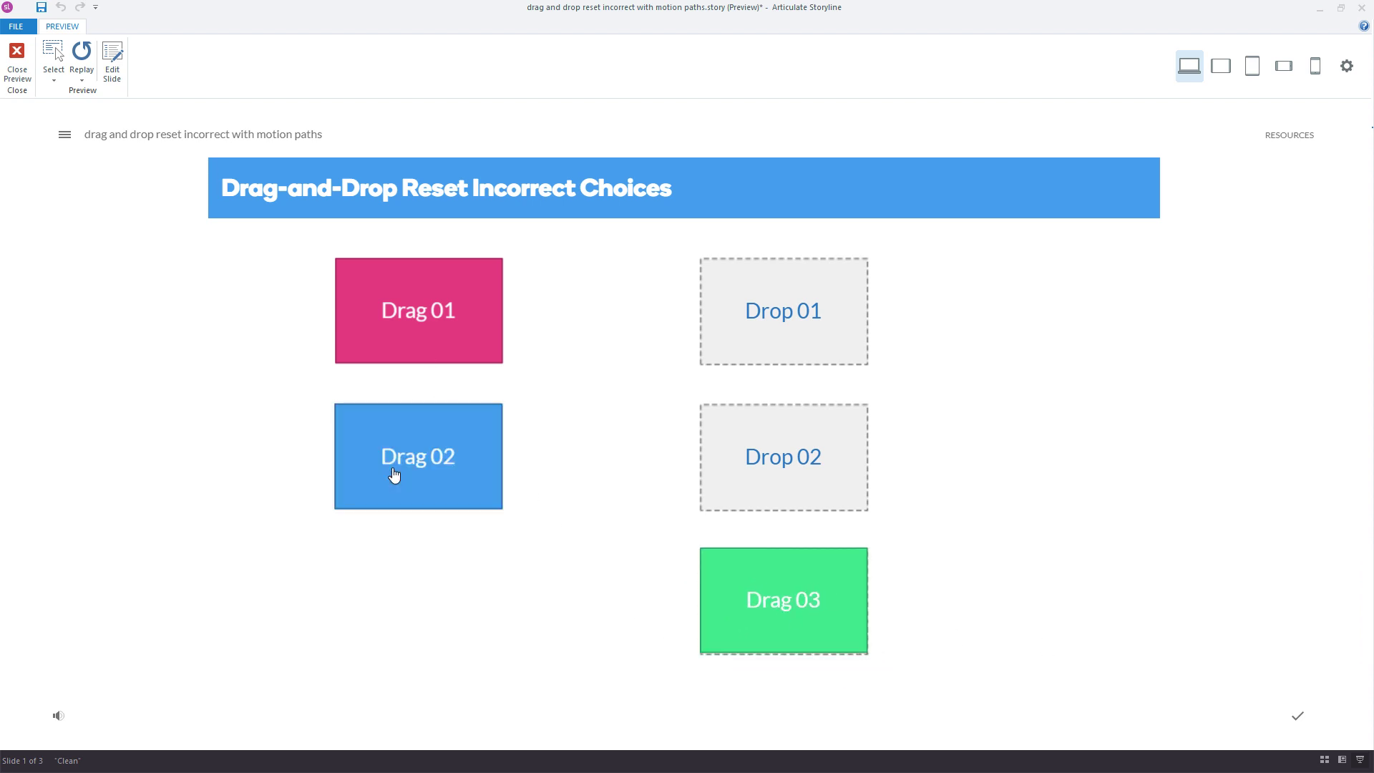
pyautogui.moveTo(394, 476); pyautogui.dragTo(650, 445)
pyautogui.moveTo(400, 331); pyautogui.dragTo(779, 320)
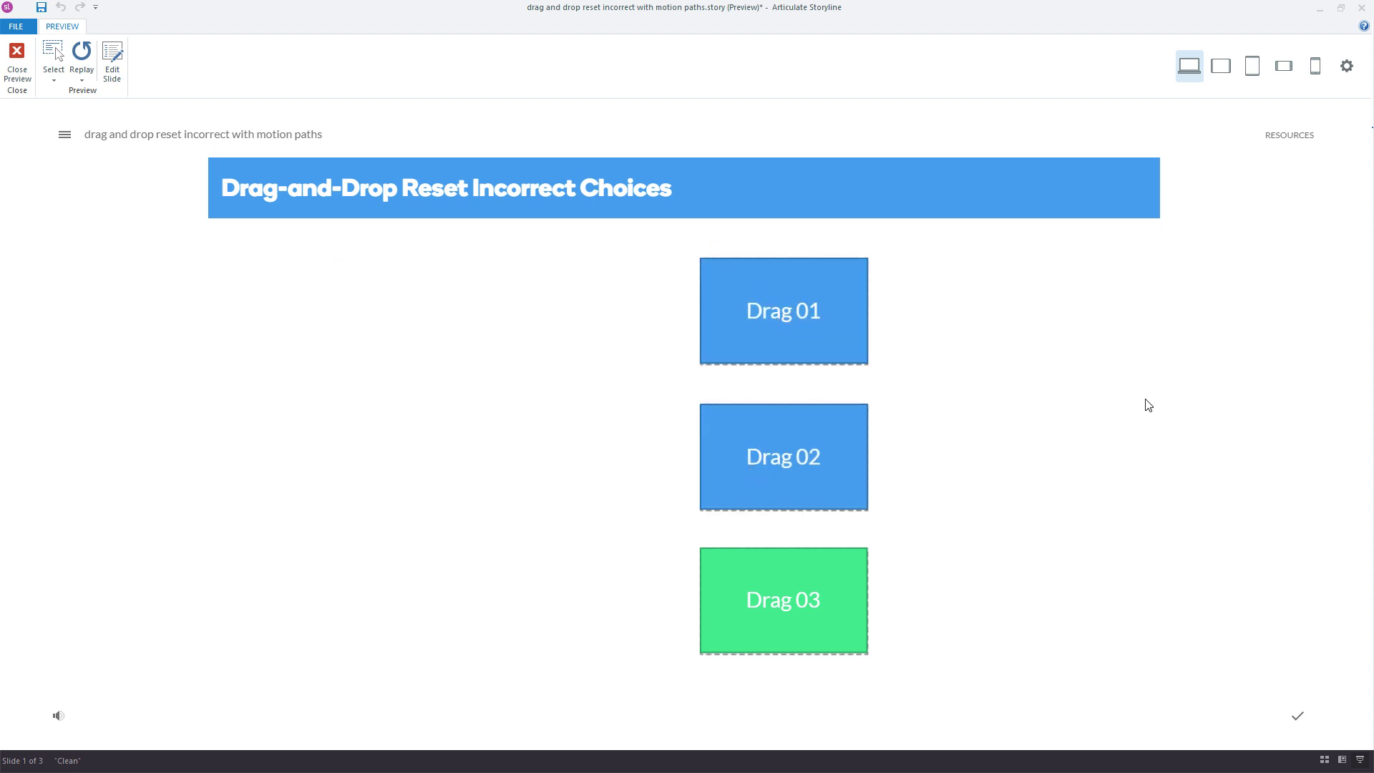
pyautogui.click(1299, 719)
pyautogui.click(720, 537)
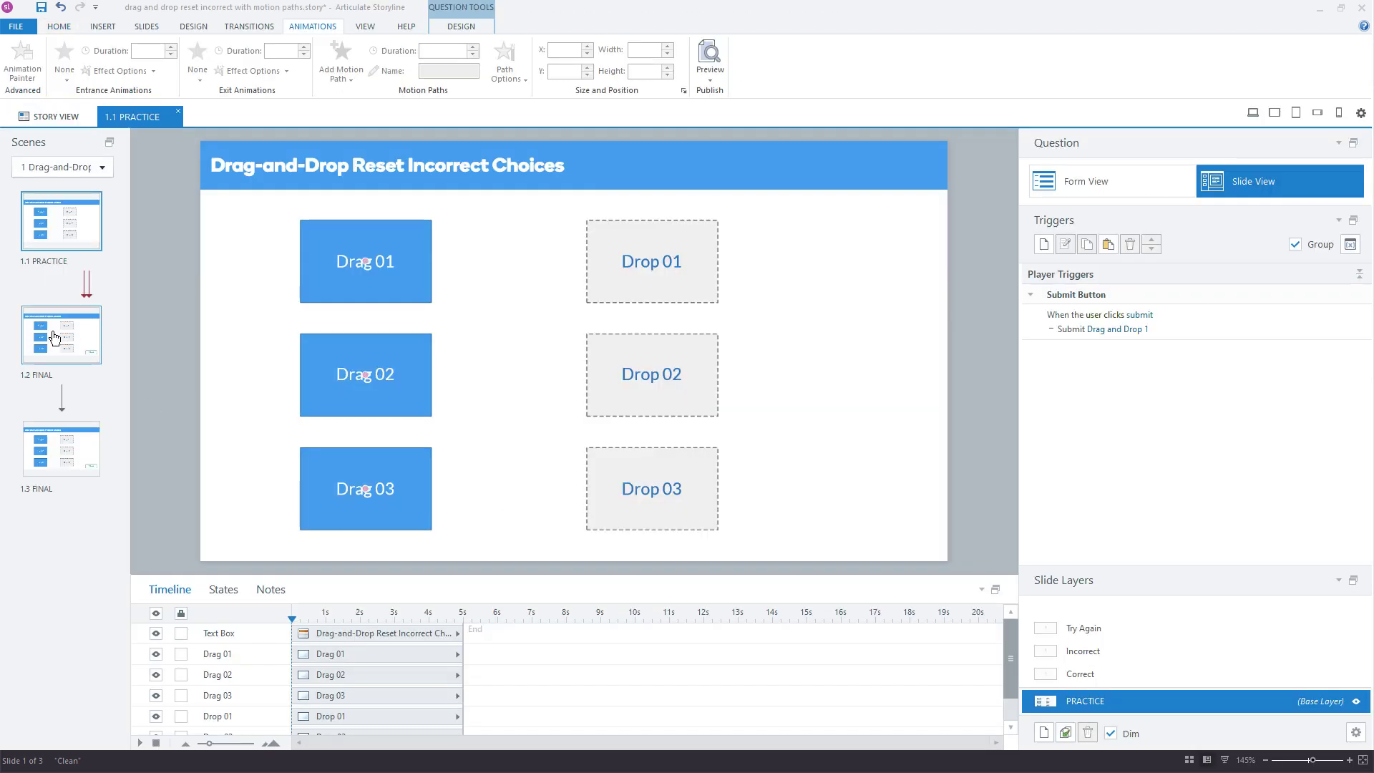
# Open slide 1.2 FINAL and inspect Drag 03's states.
pyautogui.click(61, 350)
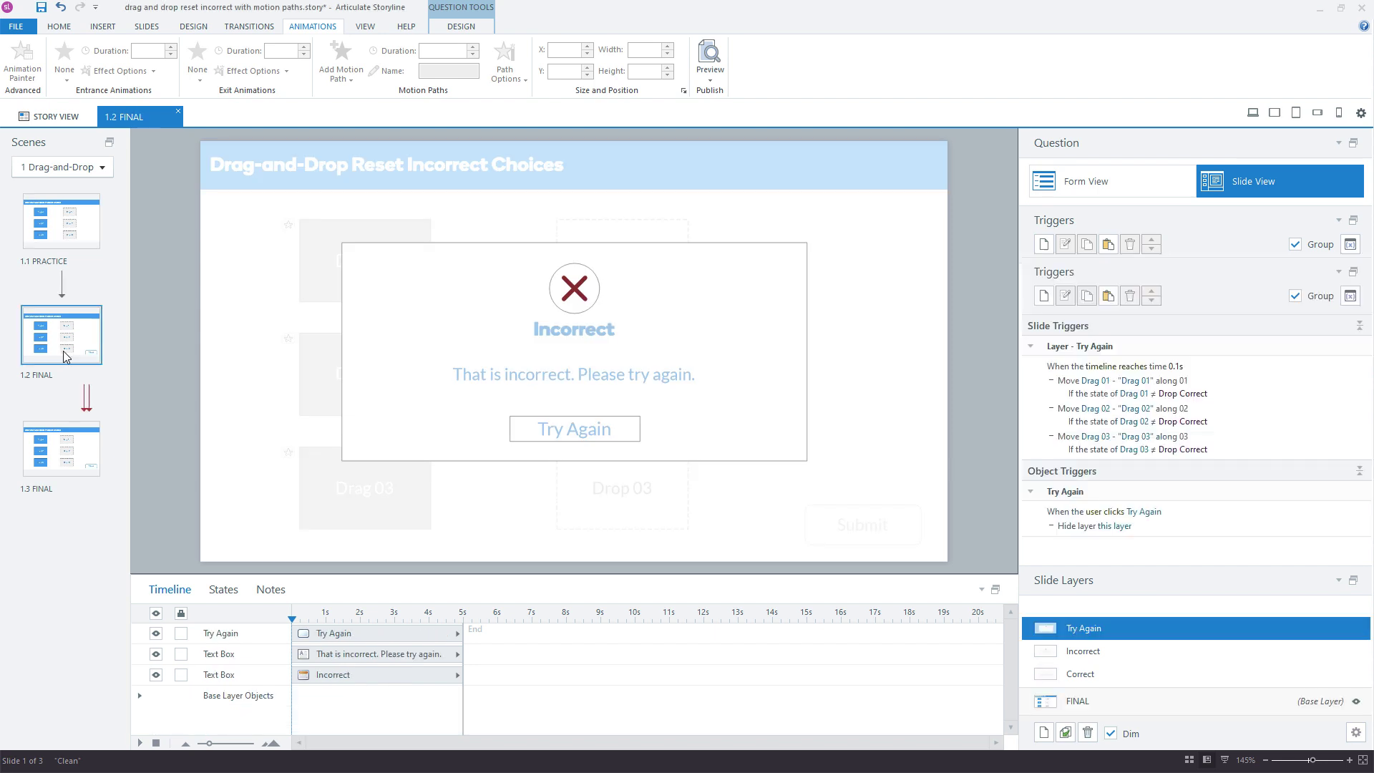
pyautogui.click(1205, 704)
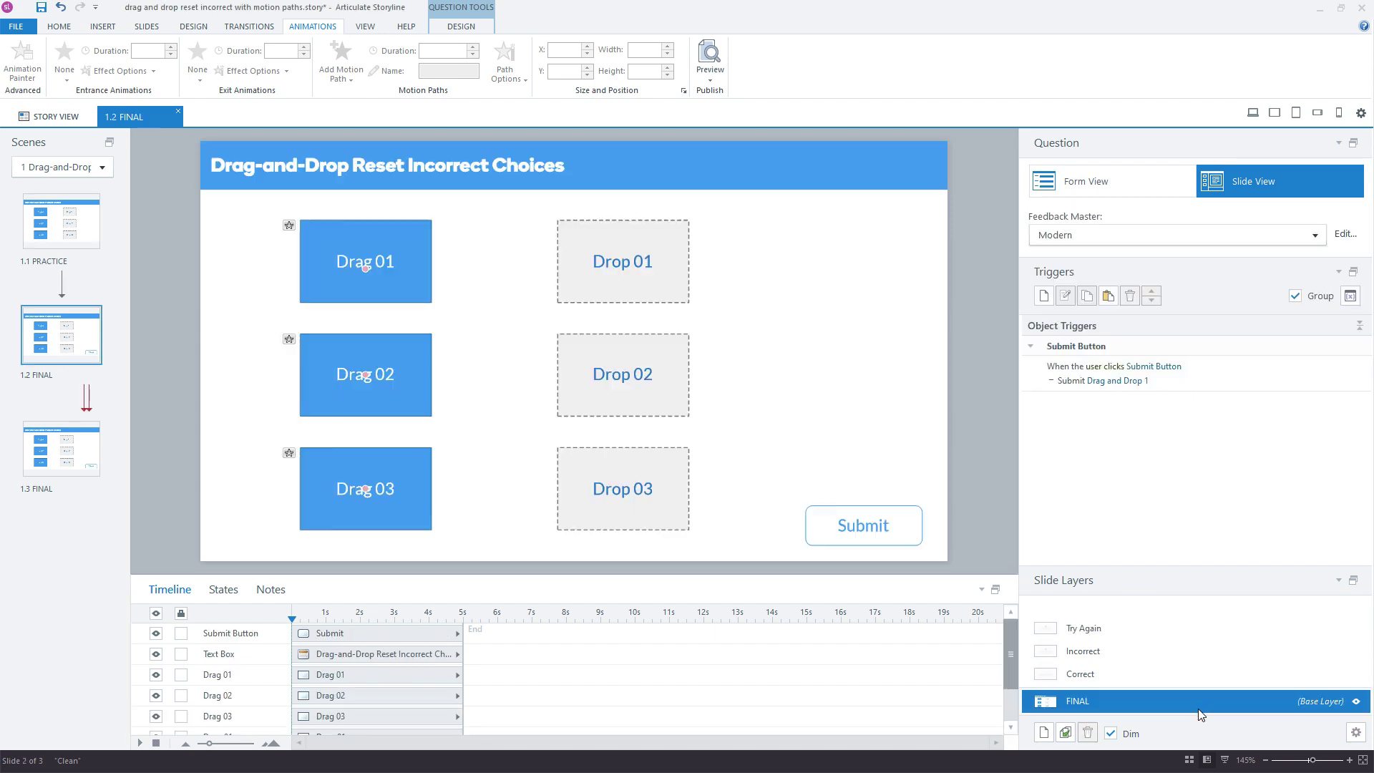
pyautogui.click(428, 508)
pyautogui.click(223, 590)
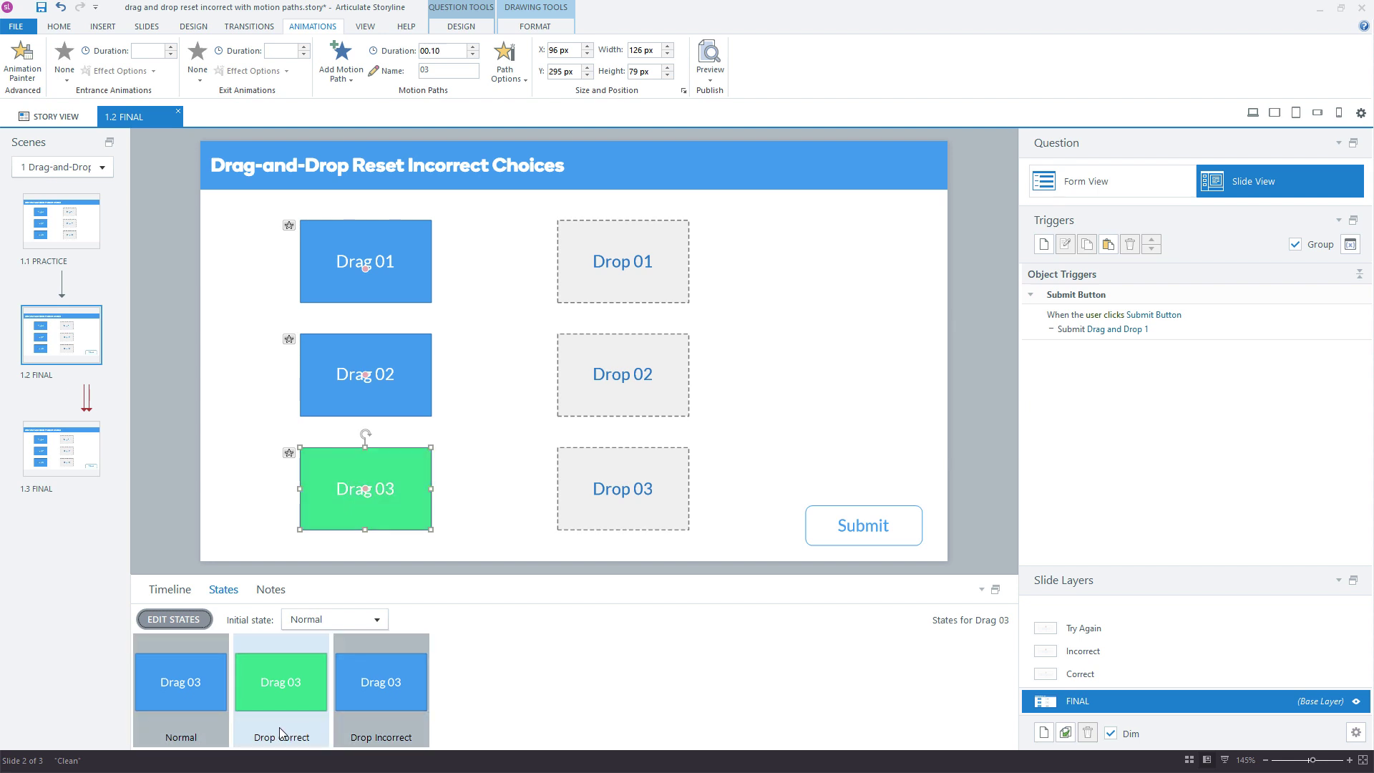
# Review slide 1.2's Try Again layer and Drag 02's states, then open slide 1.3 FINAL.
pyautogui.click(1063, 629)
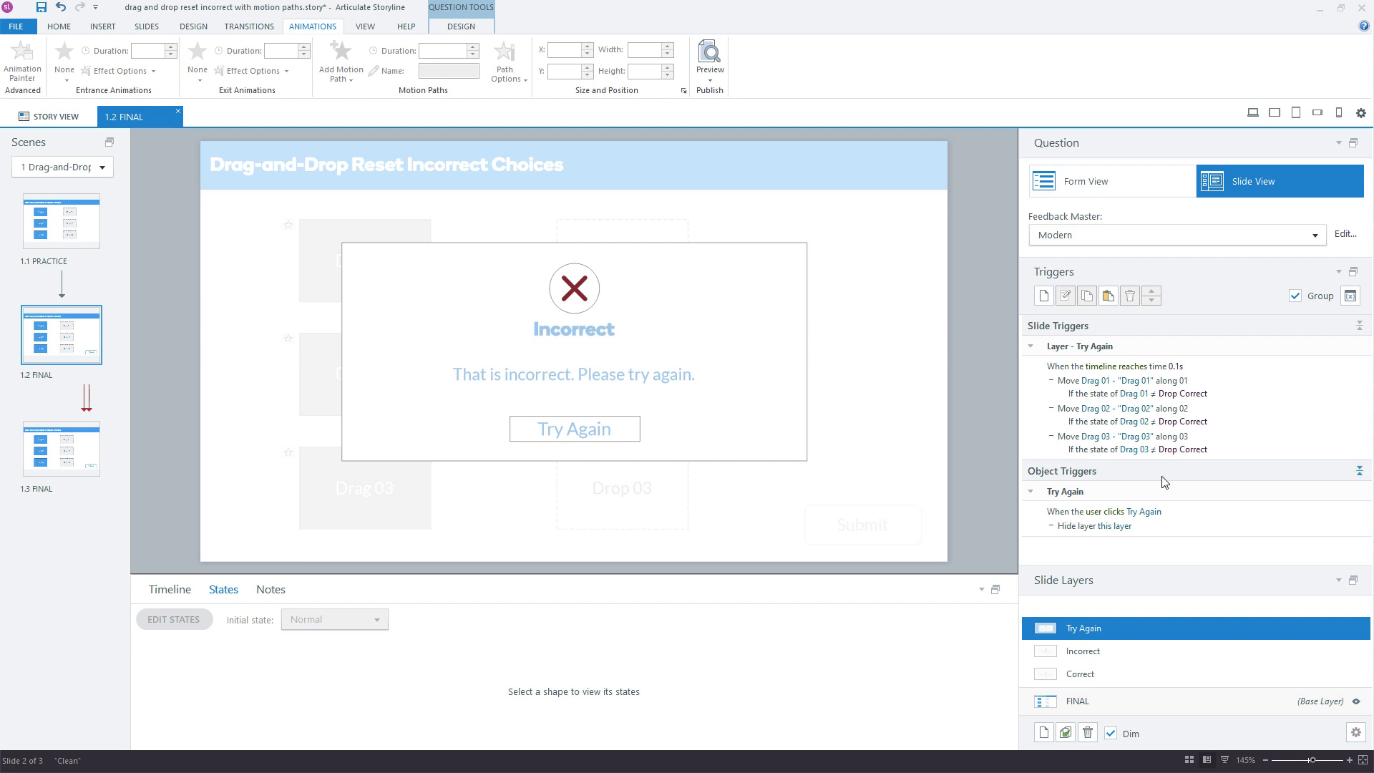
pyautogui.click(1089, 699)
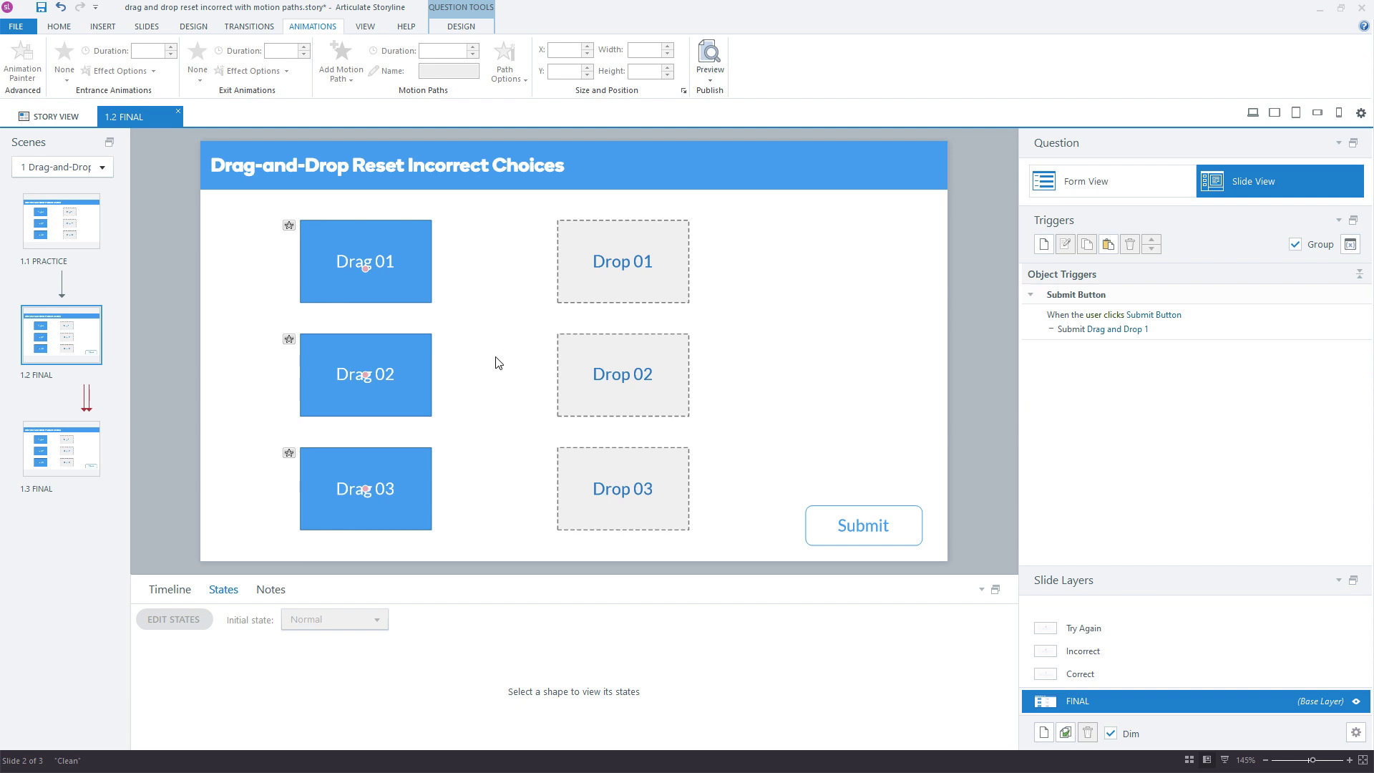
pyautogui.click(380, 408)
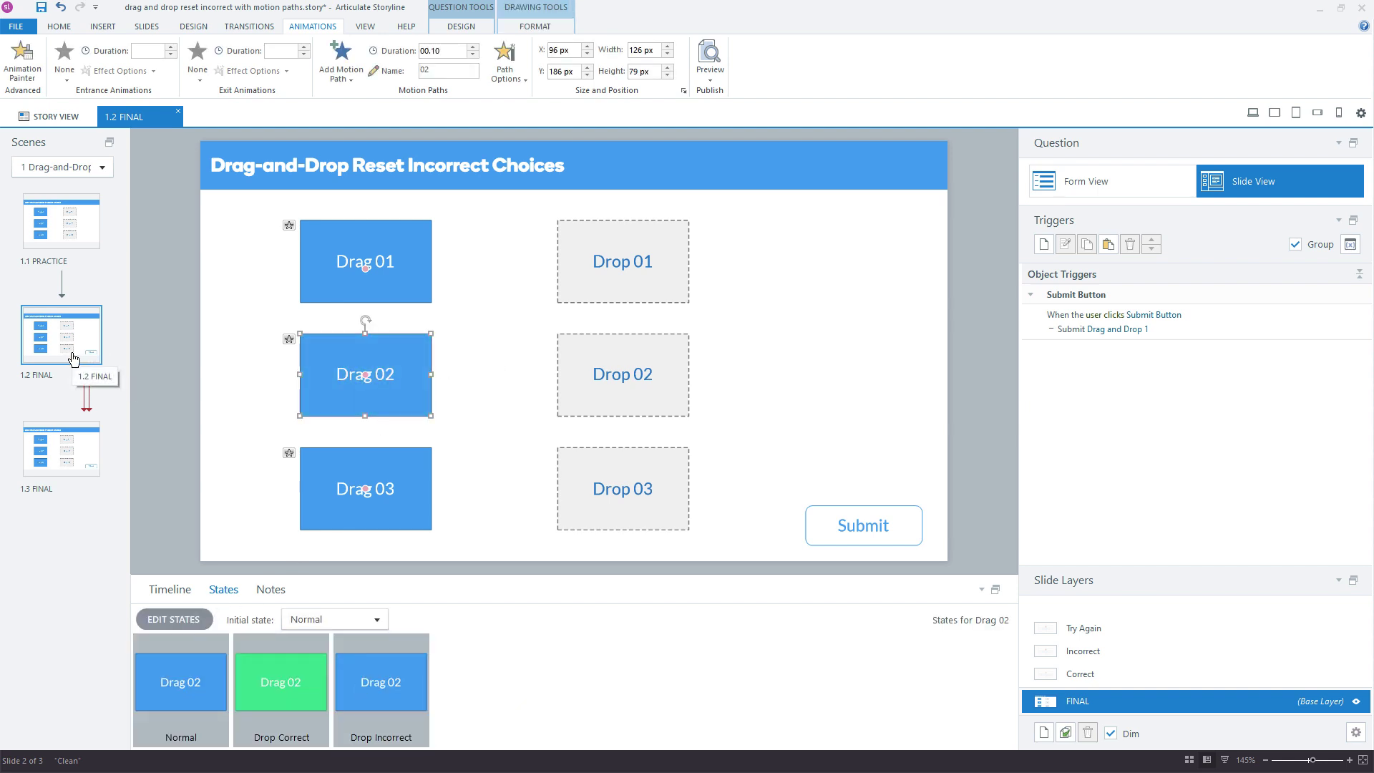
pyautogui.click(56, 456)
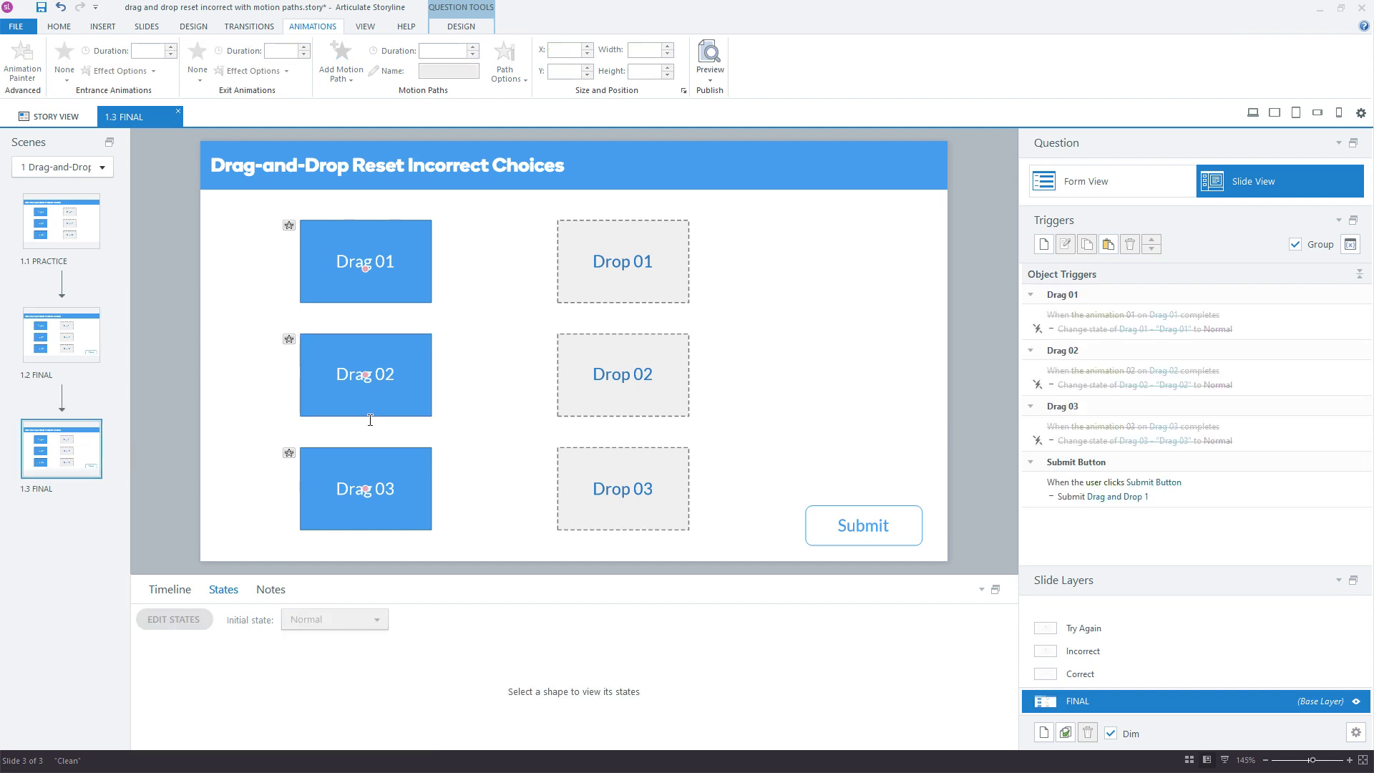
# Turn off 'Delay item drop states until interaction is submitted' for slide 1.3, then preview it.
pyautogui.click(455, 28)
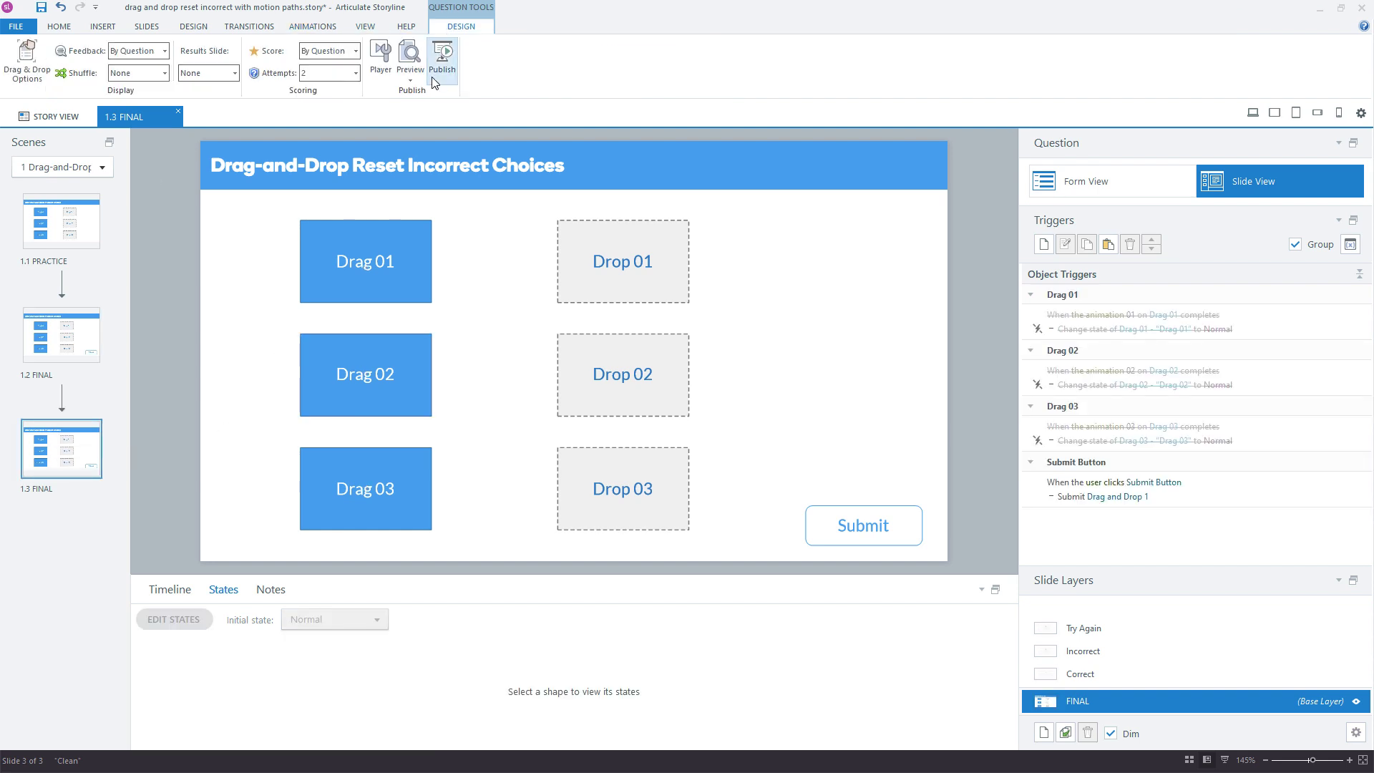
pyautogui.click(32, 68)
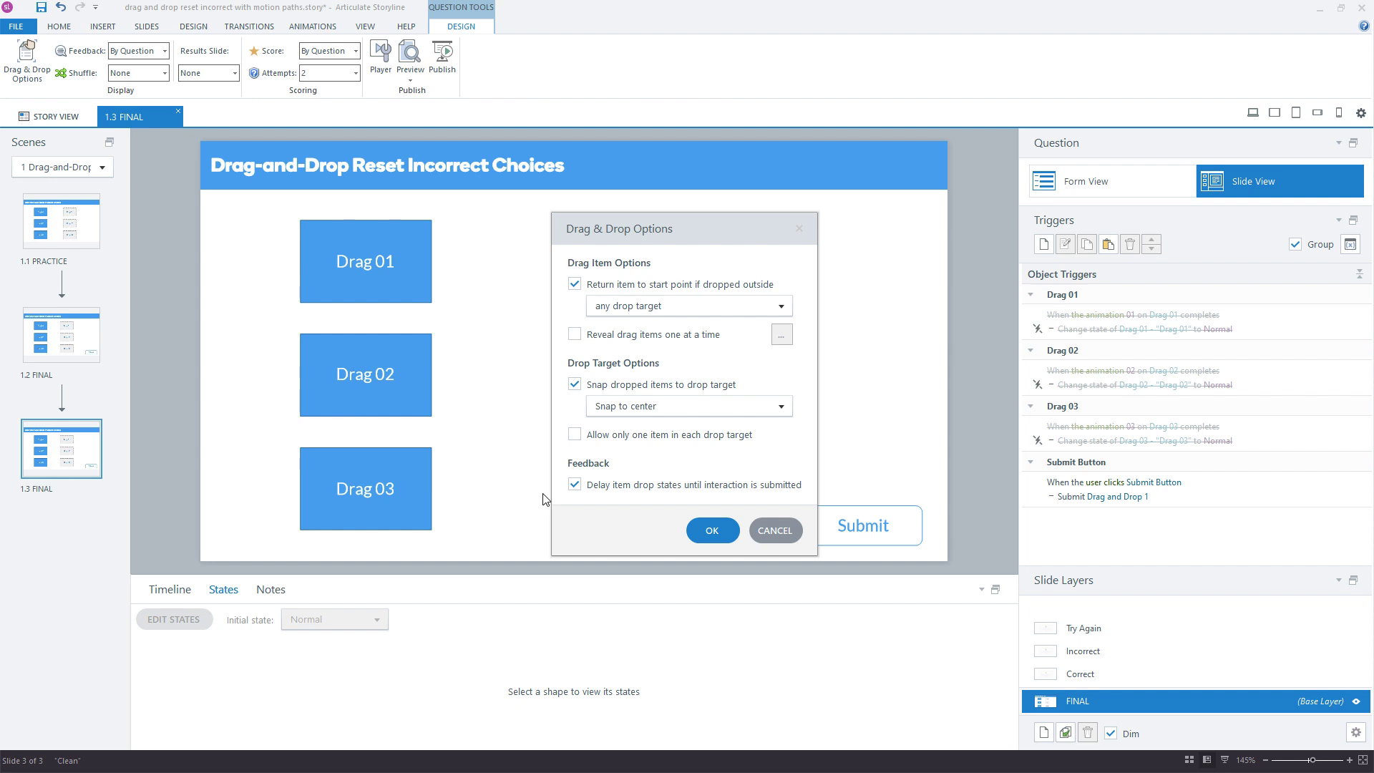
pyautogui.click(573, 486)
pyautogui.click(712, 537)
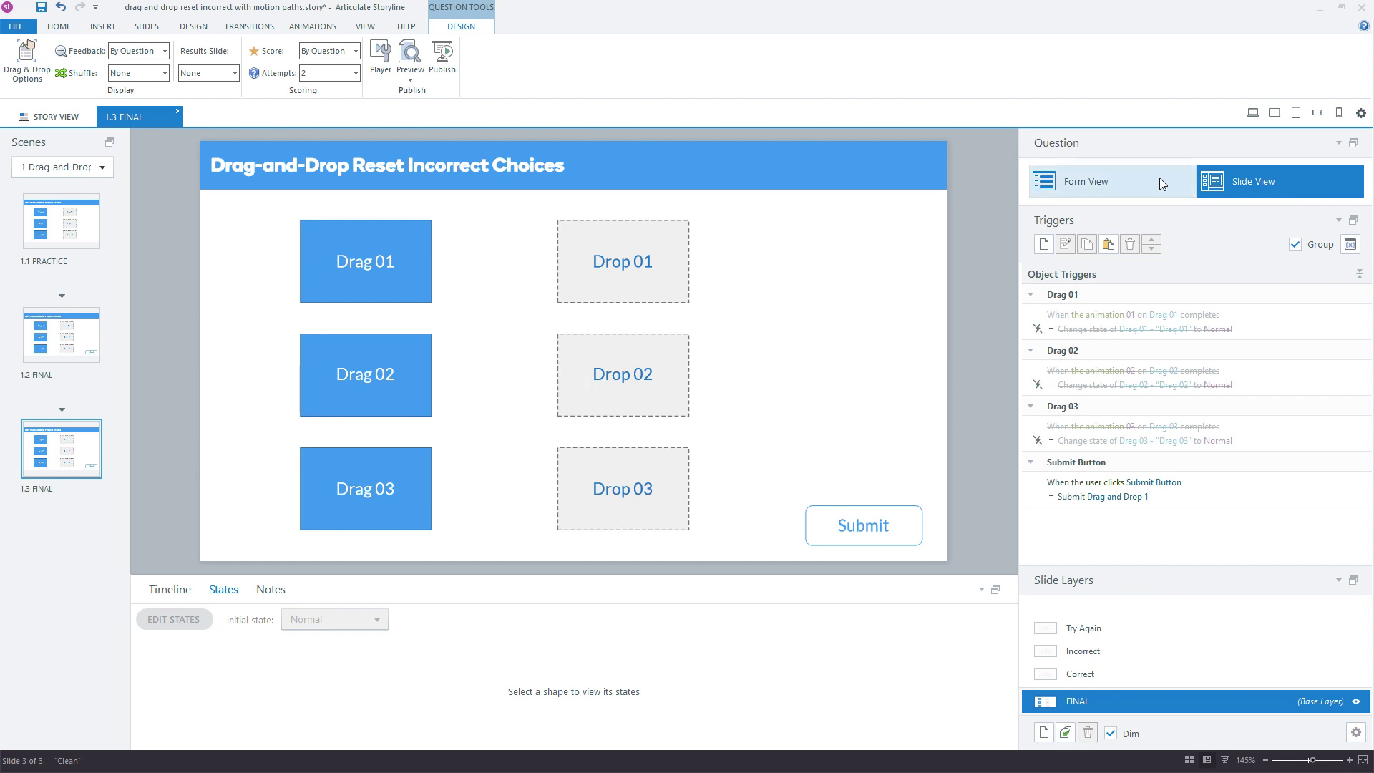
pyautogui.click(1254, 112)
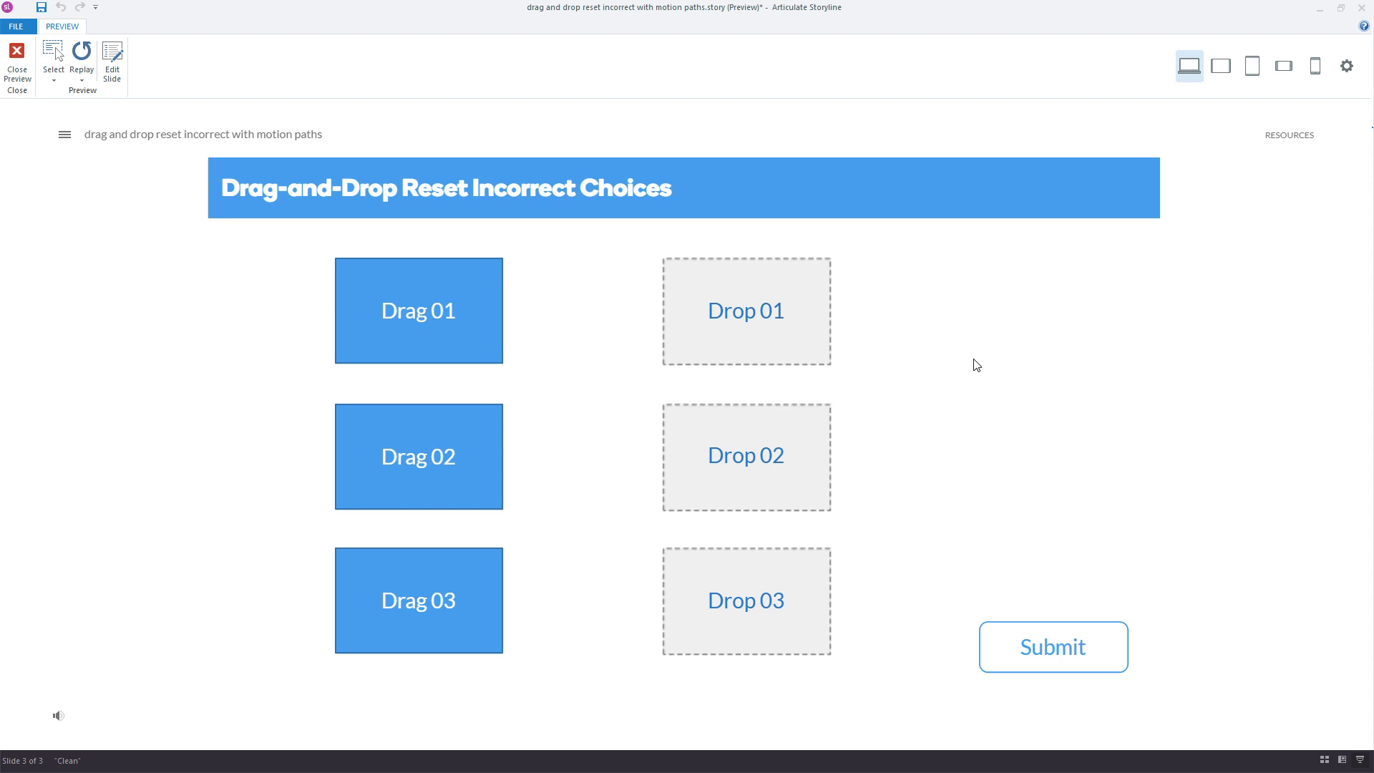
# In the preview, swap Drag 01 and Drag 02's drops, submit, retry, then close the preview.
pyautogui.moveTo(351, 320); pyautogui.dragTo(672, 482)
pyautogui.moveTo(398, 503); pyautogui.dragTo(730, 340)
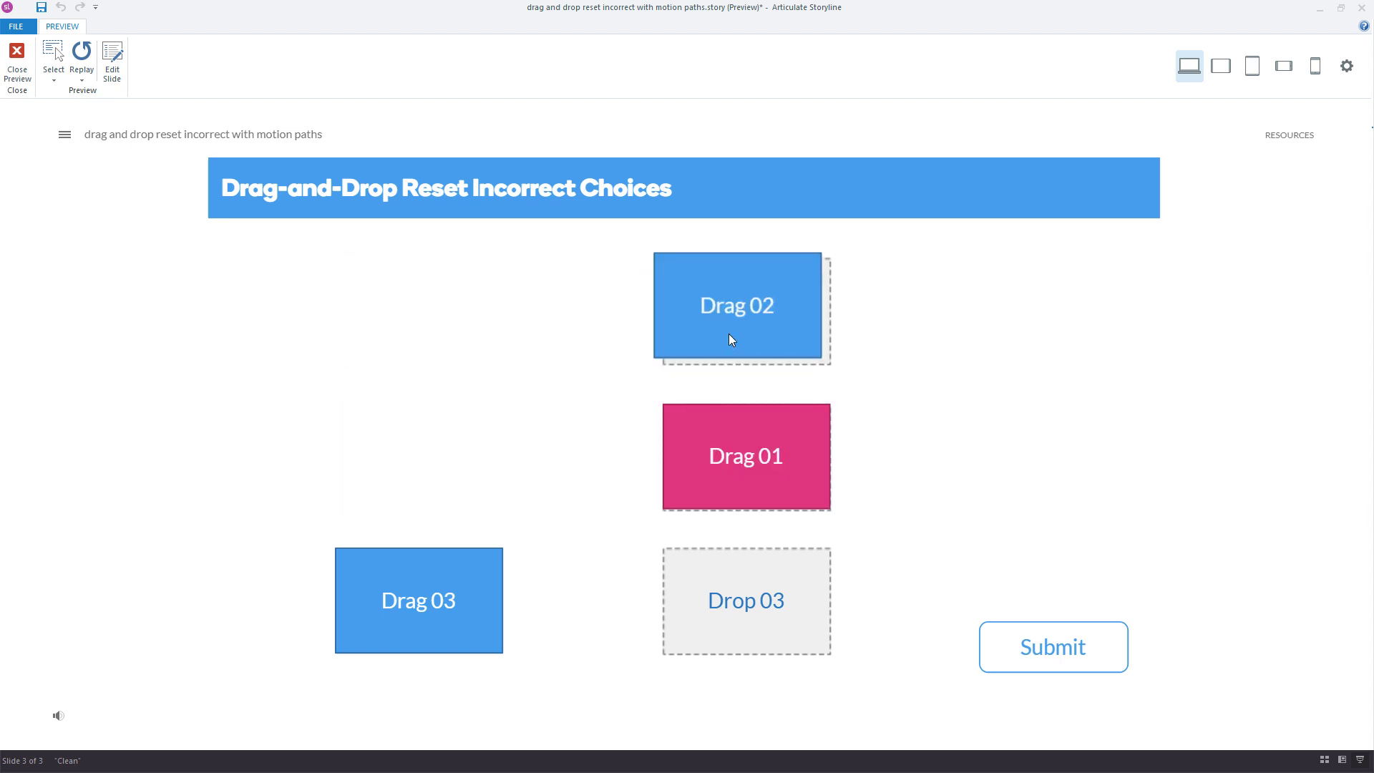
pyautogui.moveTo(419, 651); pyautogui.dragTo(726, 638)
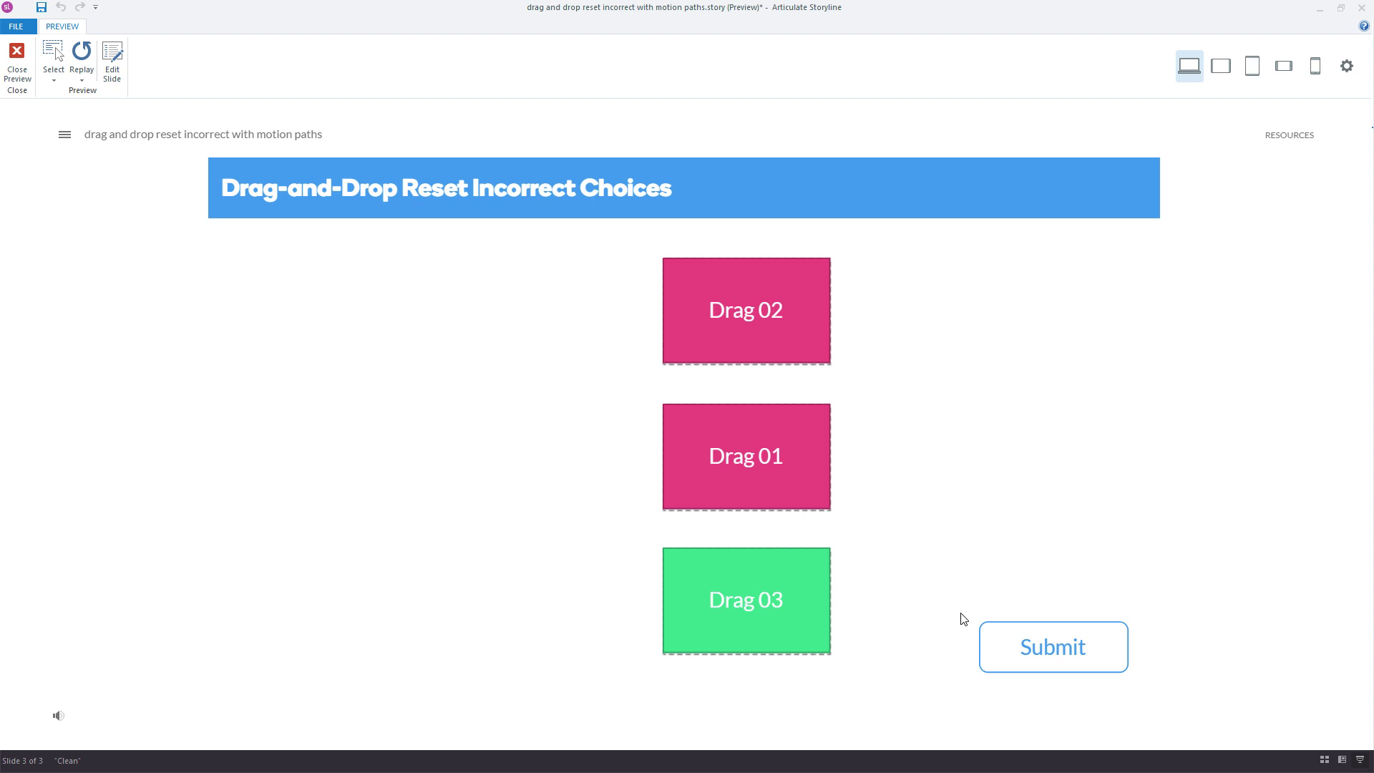
pyautogui.click(1080, 666)
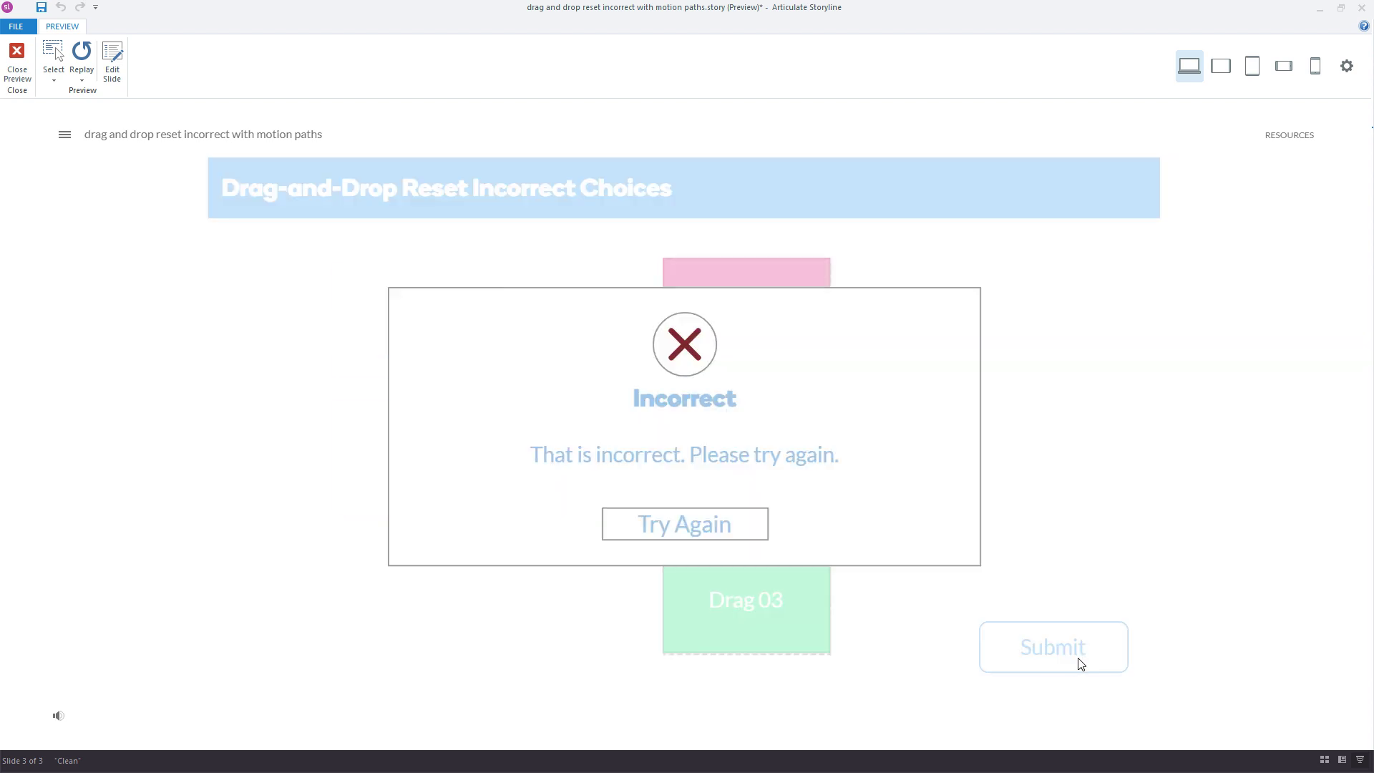
pyautogui.click(655, 528)
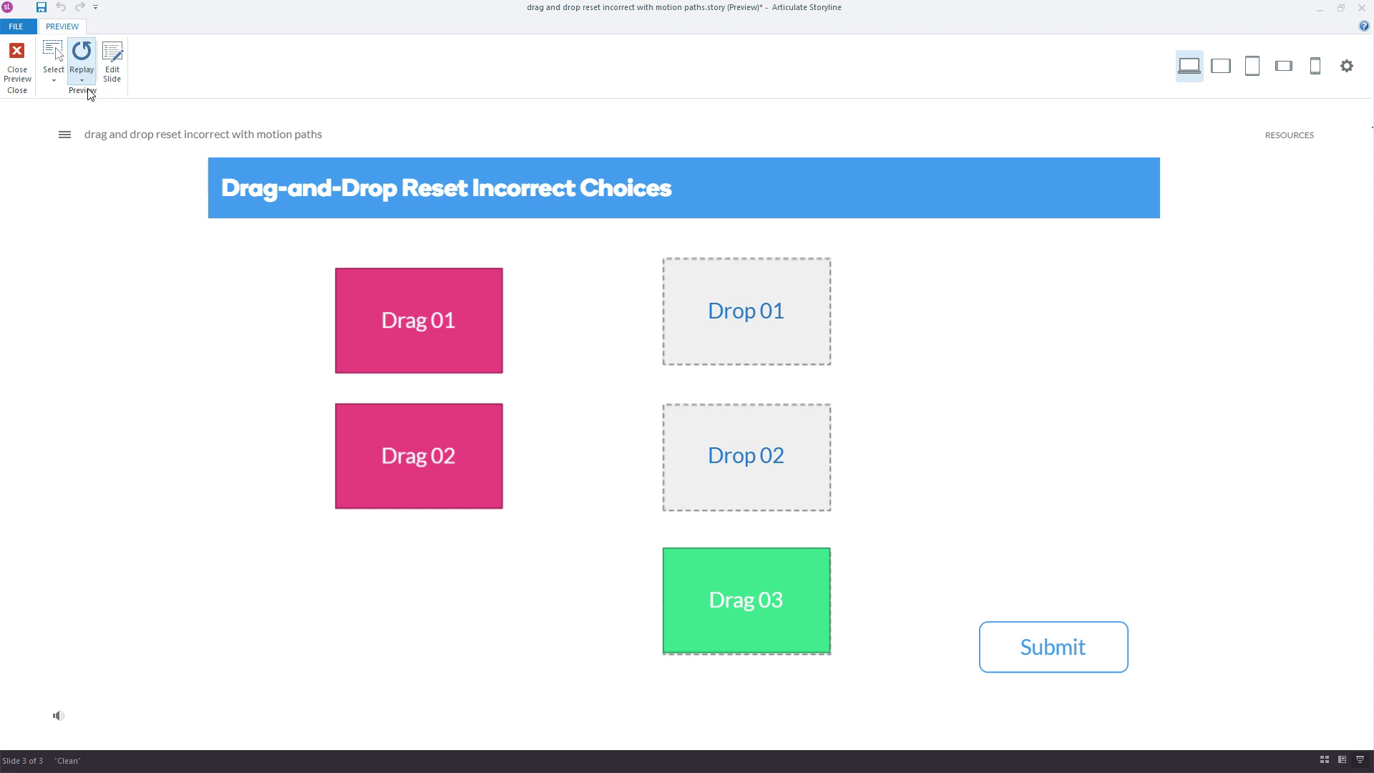
pyautogui.click(15, 65)
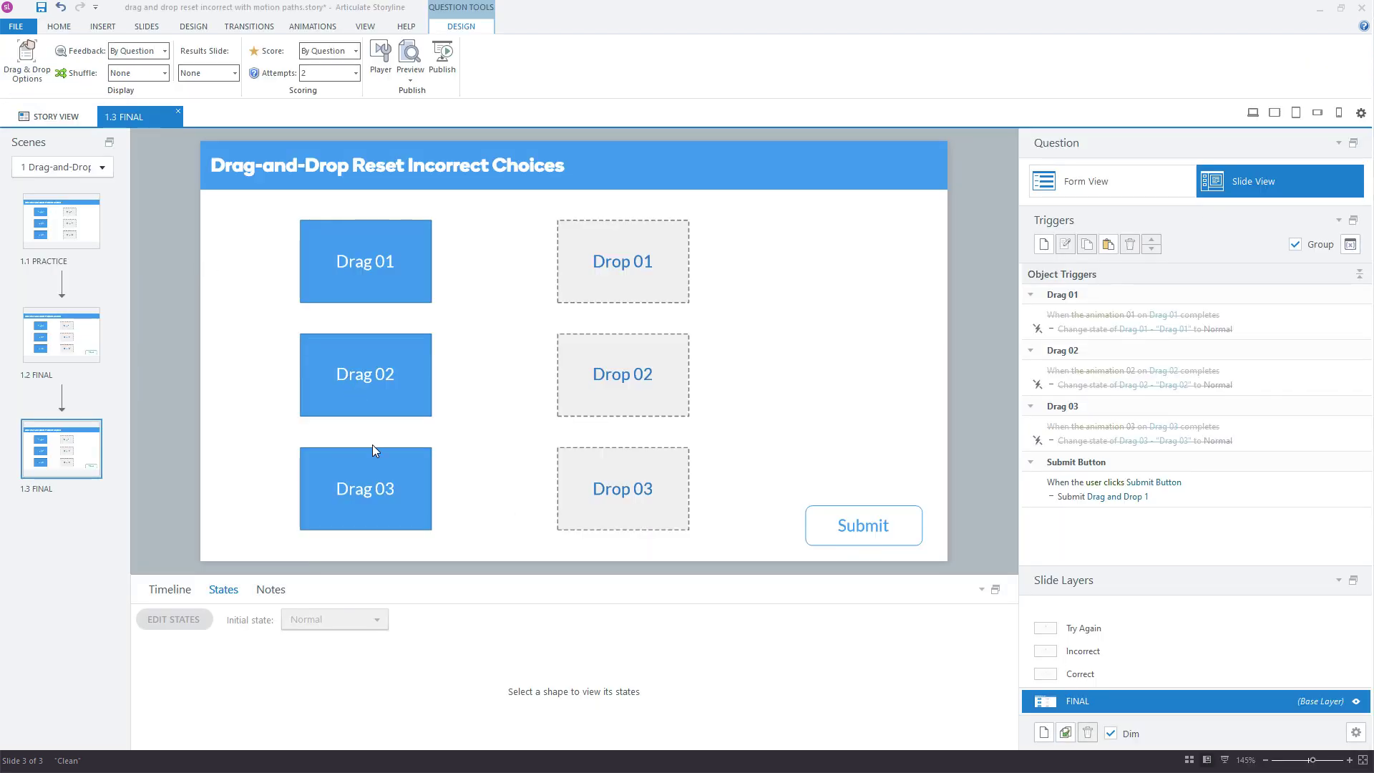
# Re-enable 'Delay item drop states until interaction is submitted' in Drag & Drop Options.
pyautogui.click(27, 60)
pyautogui.click(576, 485)
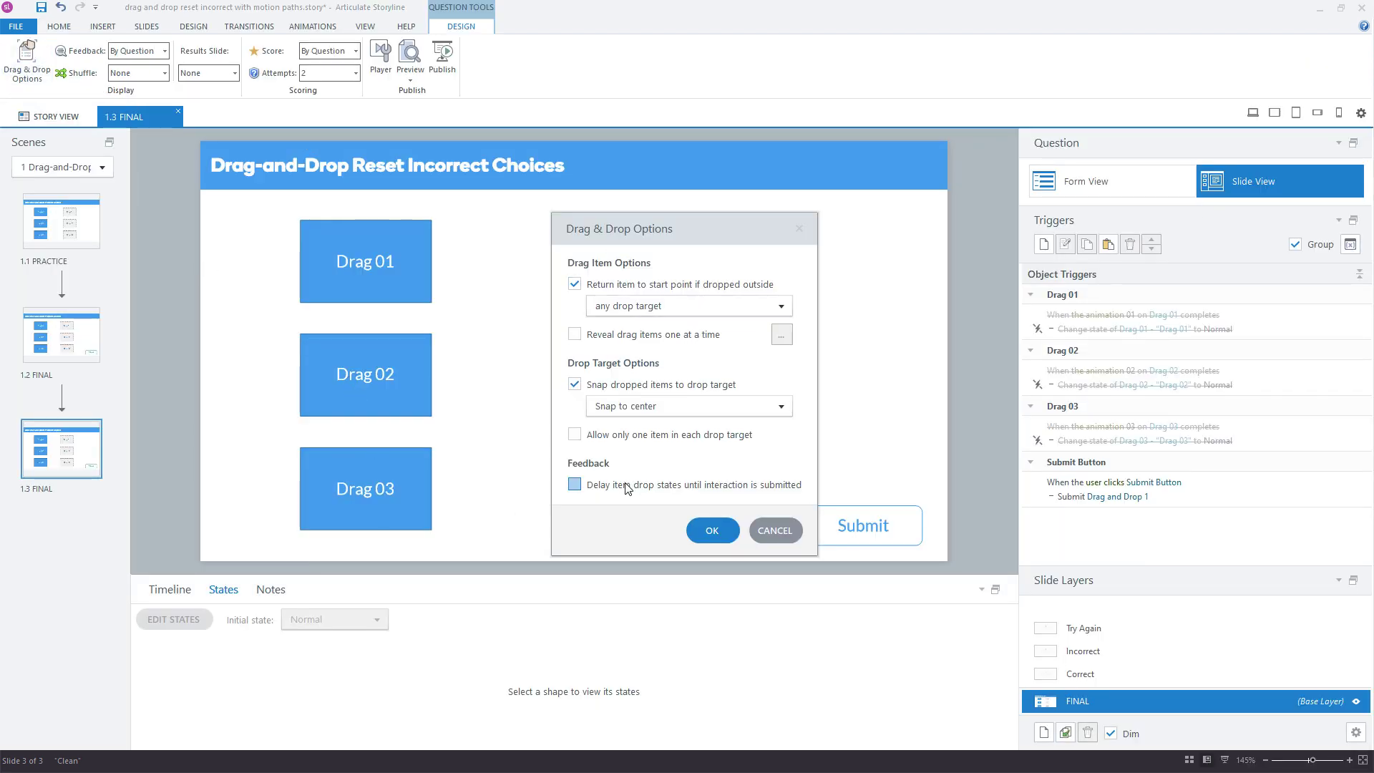
pyautogui.click(711, 531)
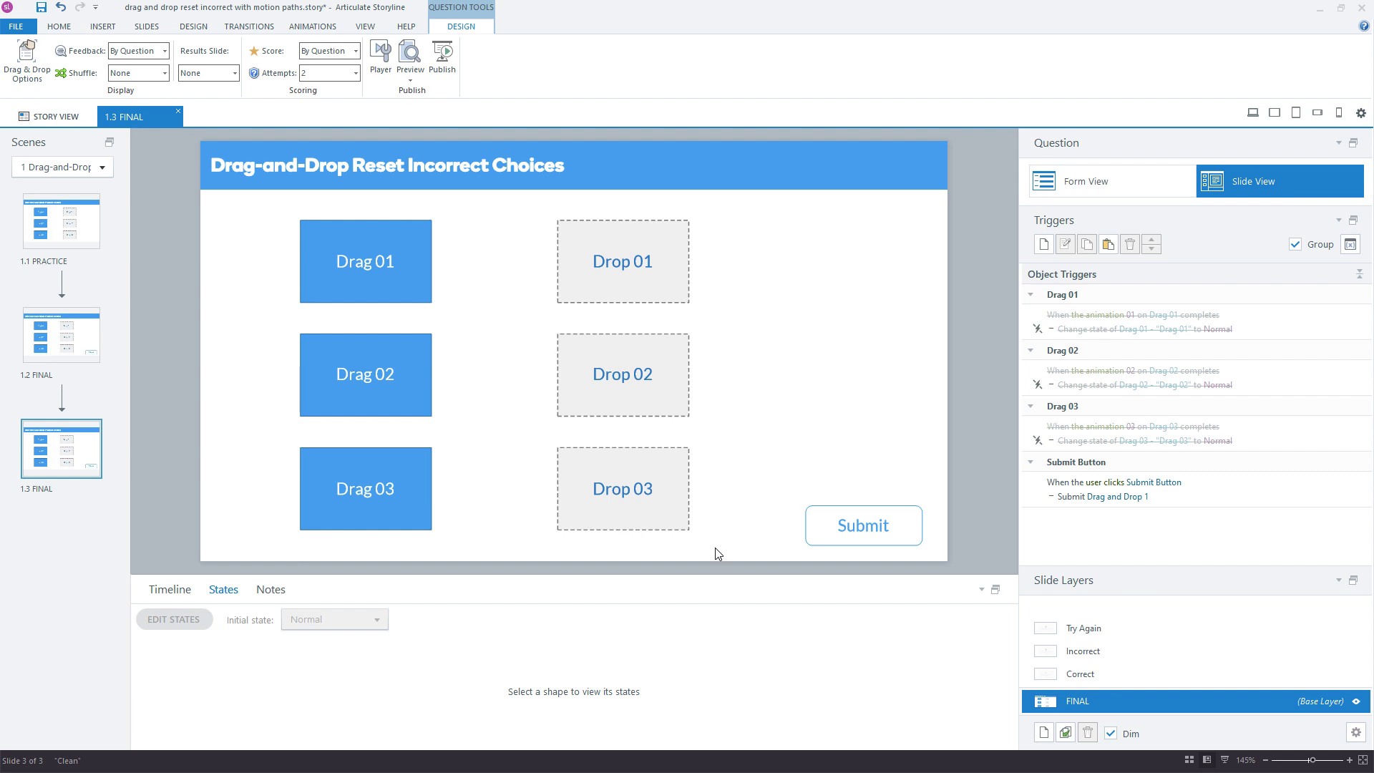
pyautogui.click(148, 593)
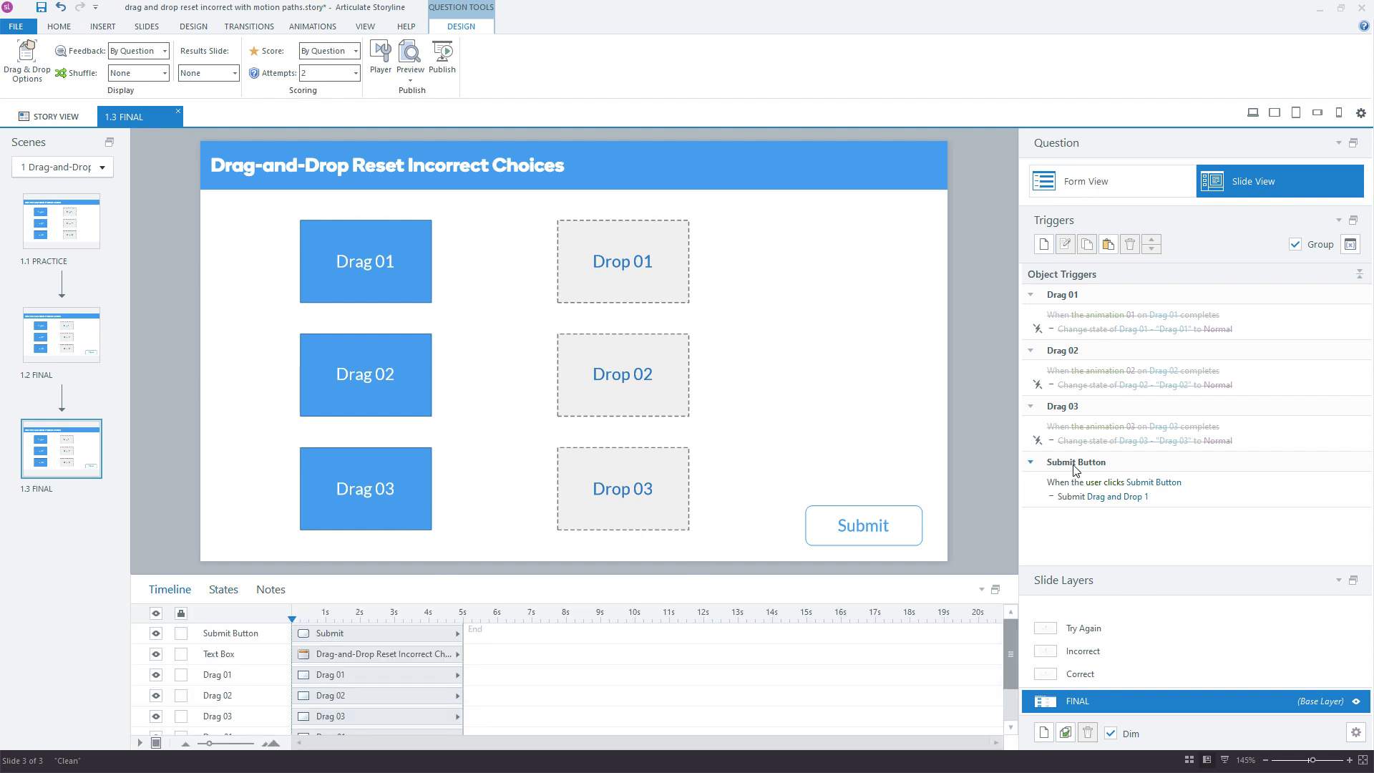
pyautogui.moveTo(1139, 440)
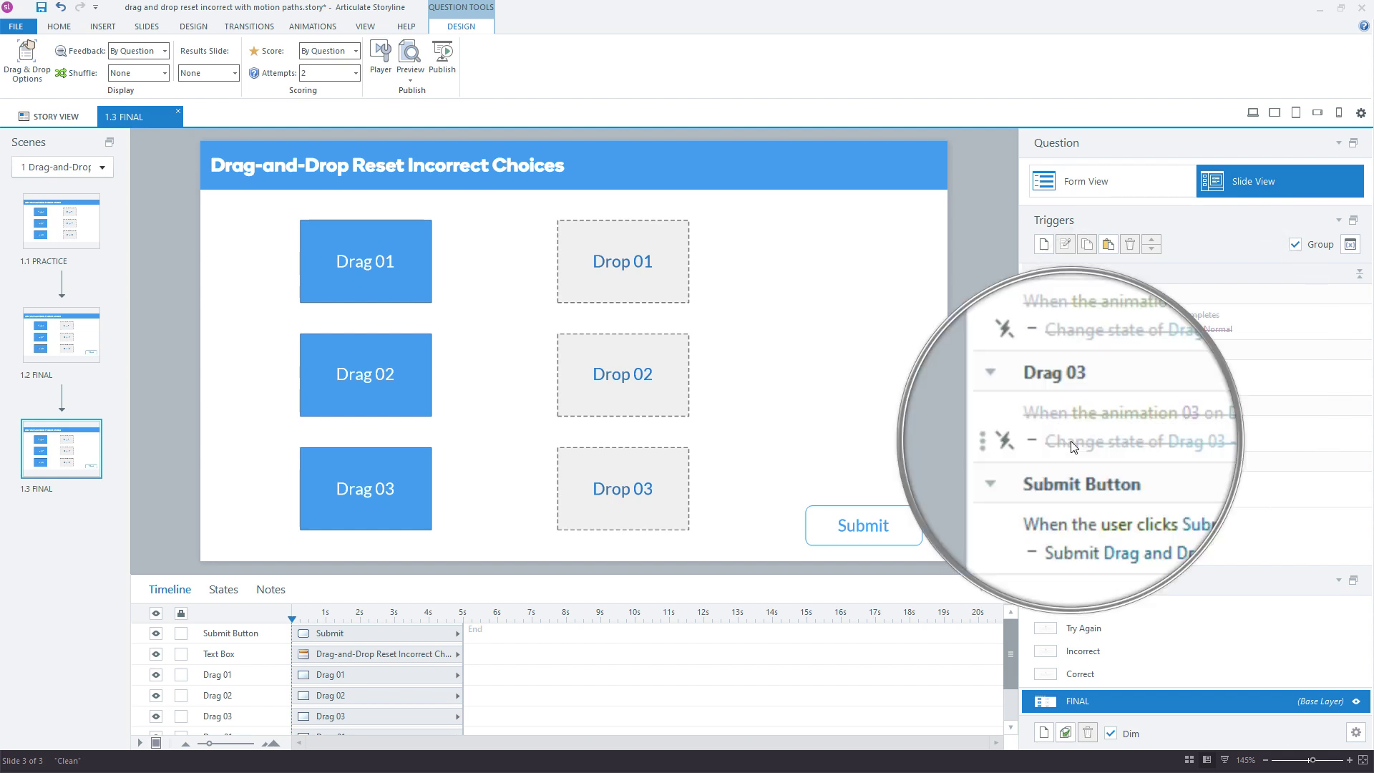
# Open and confirm Drag 03's trigger that returns it to Normal after its animation.
pyautogui.click(1036, 441)
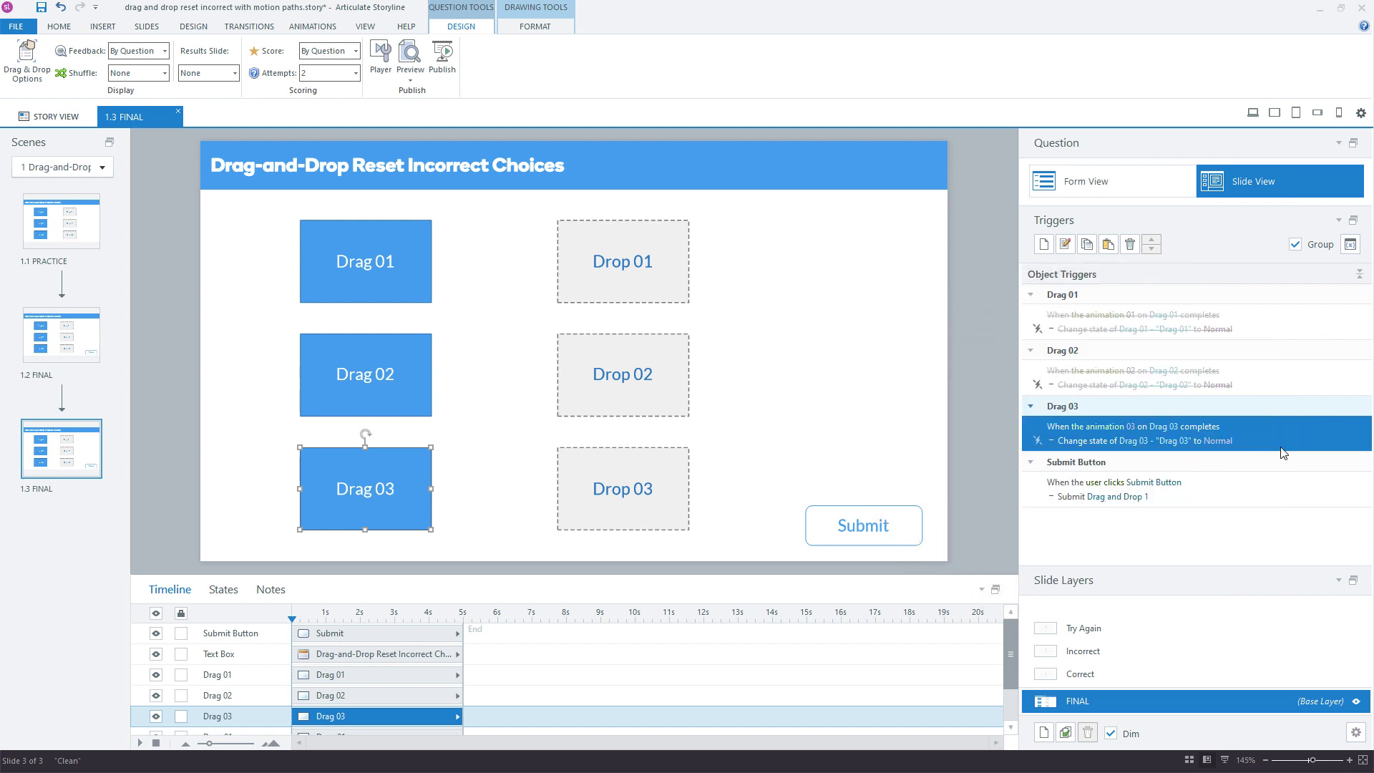
pyautogui.doubleClick(1279, 450)
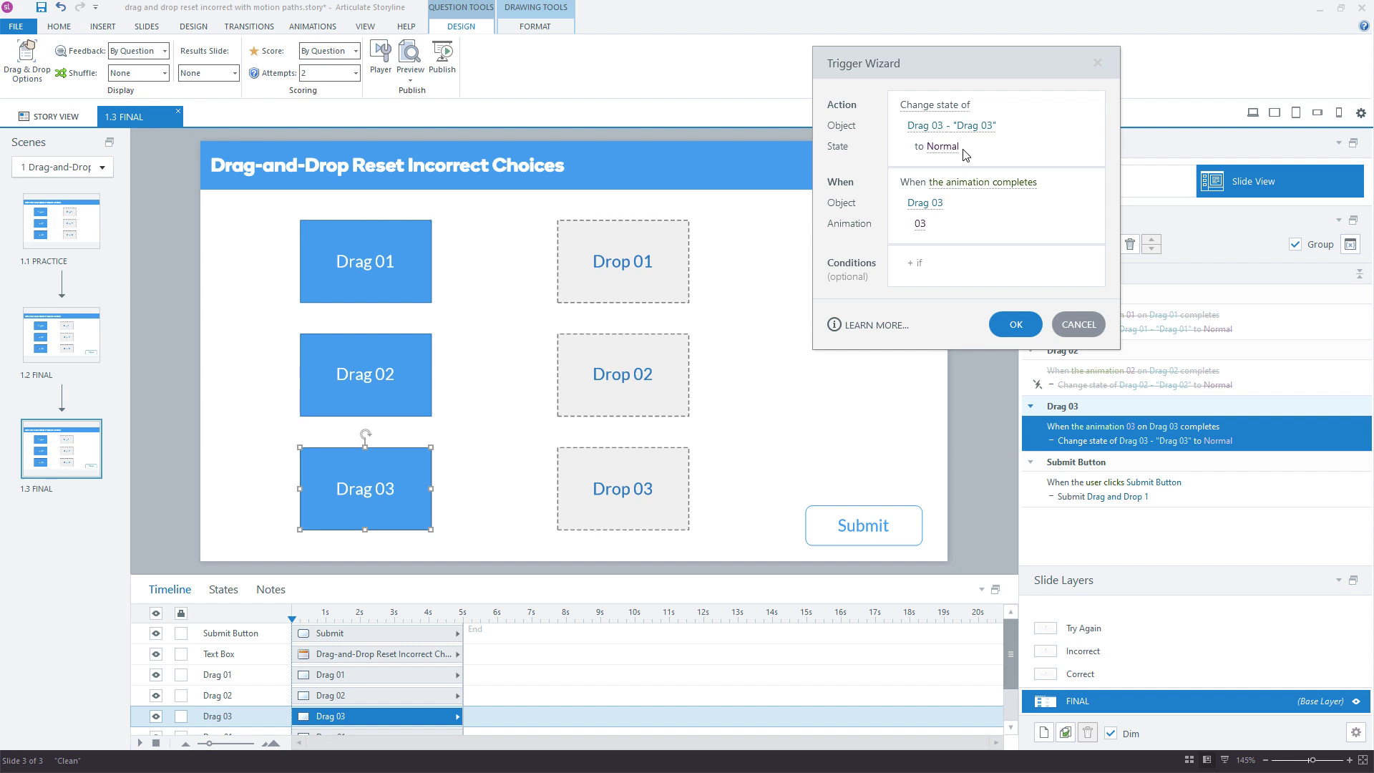
pyautogui.click(1052, 334)
# Review the Try Again layer and Drag 01's Drop Incorrect state.
pyautogui.click(1079, 630)
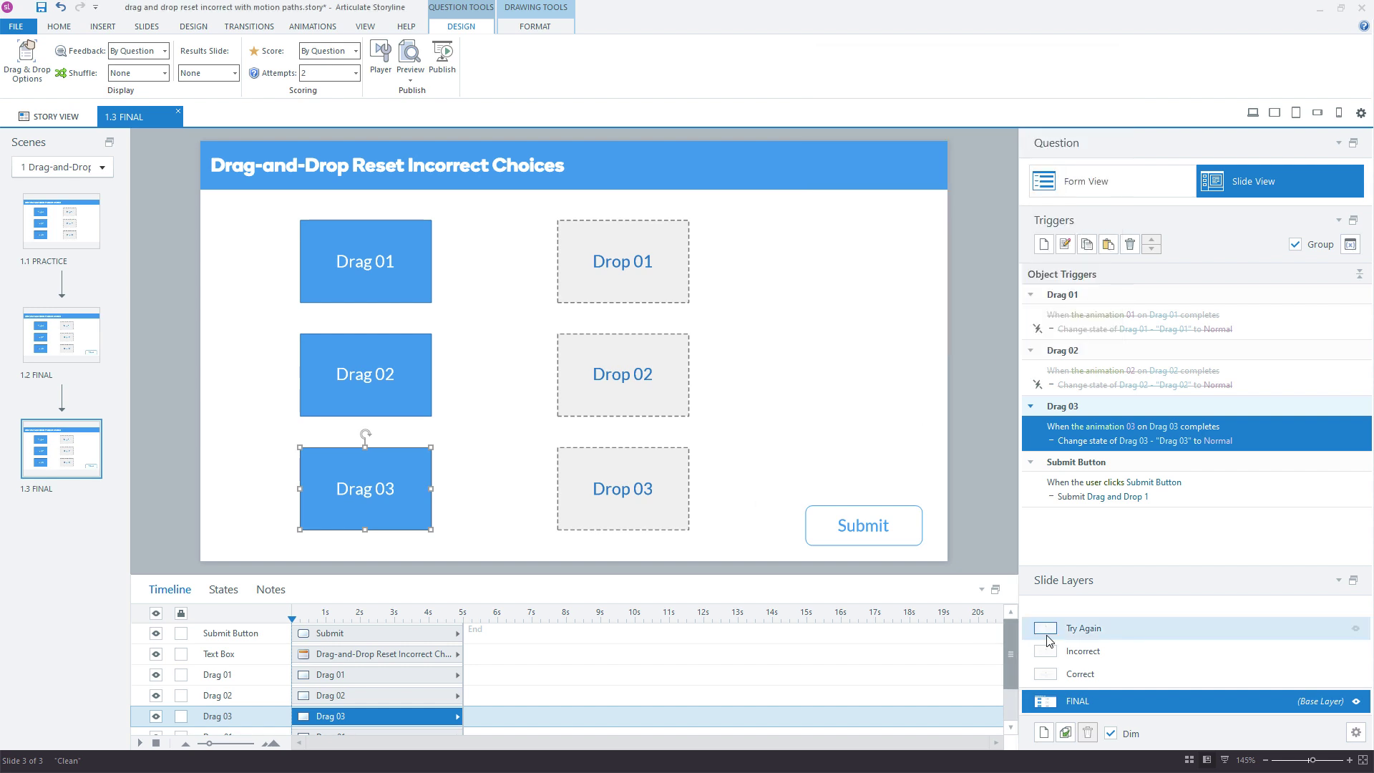
pyautogui.click(1145, 698)
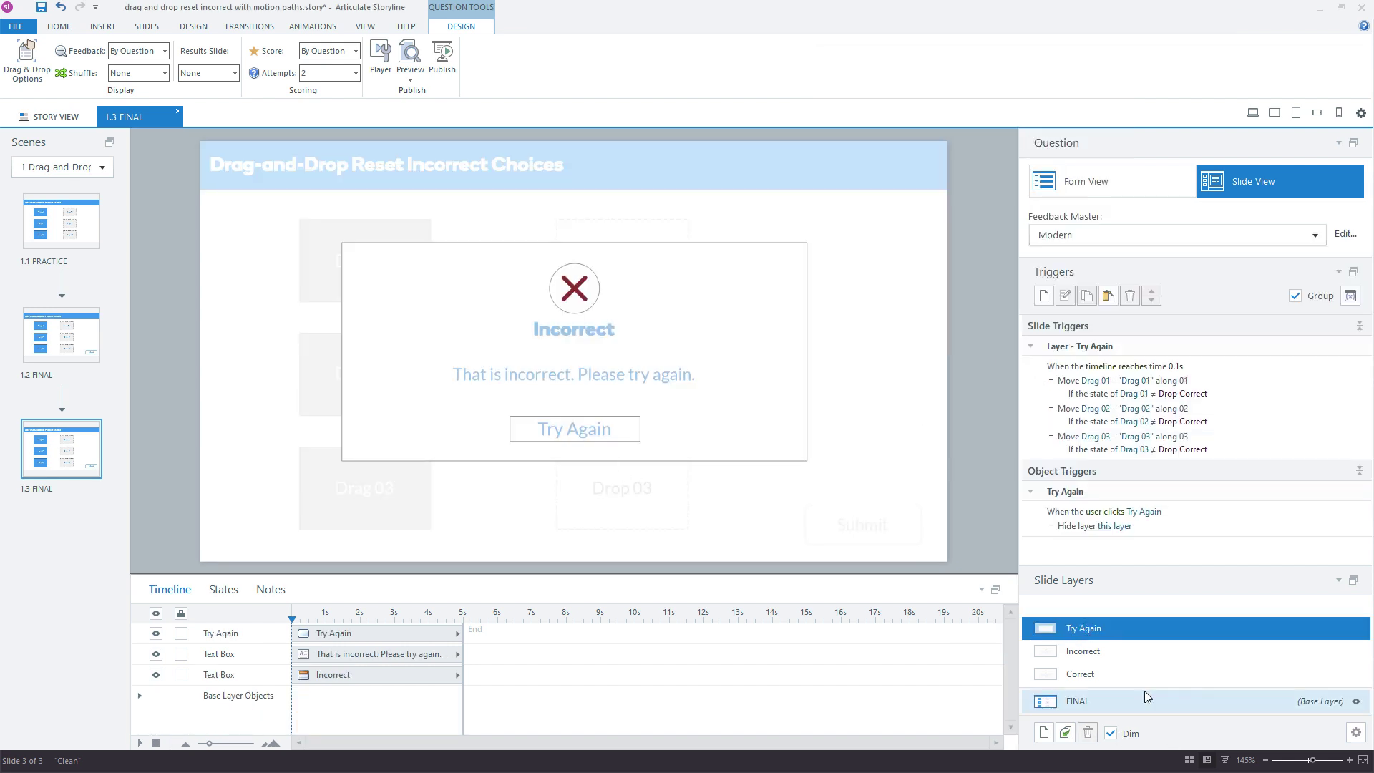
pyautogui.click(319, 300)
pyautogui.click(223, 589)
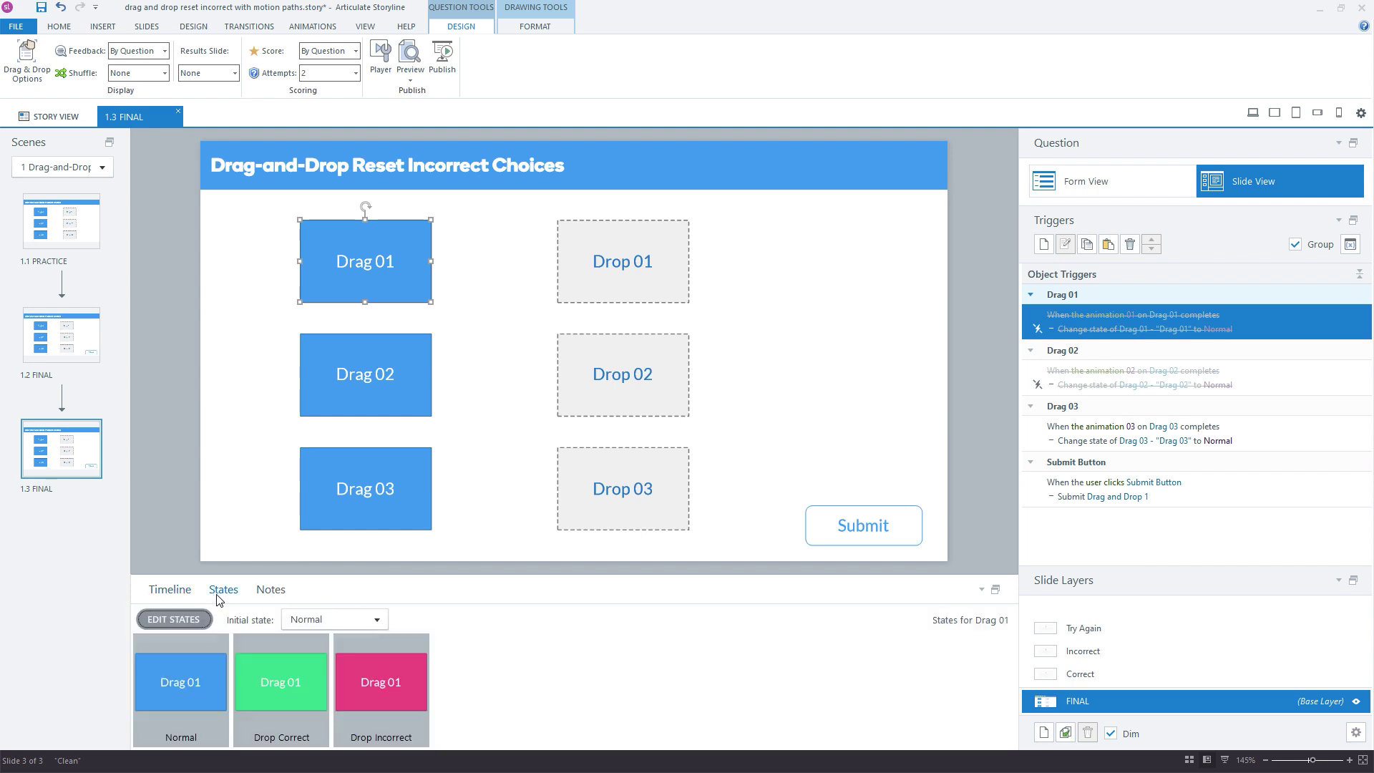
pyautogui.click(333, 689)
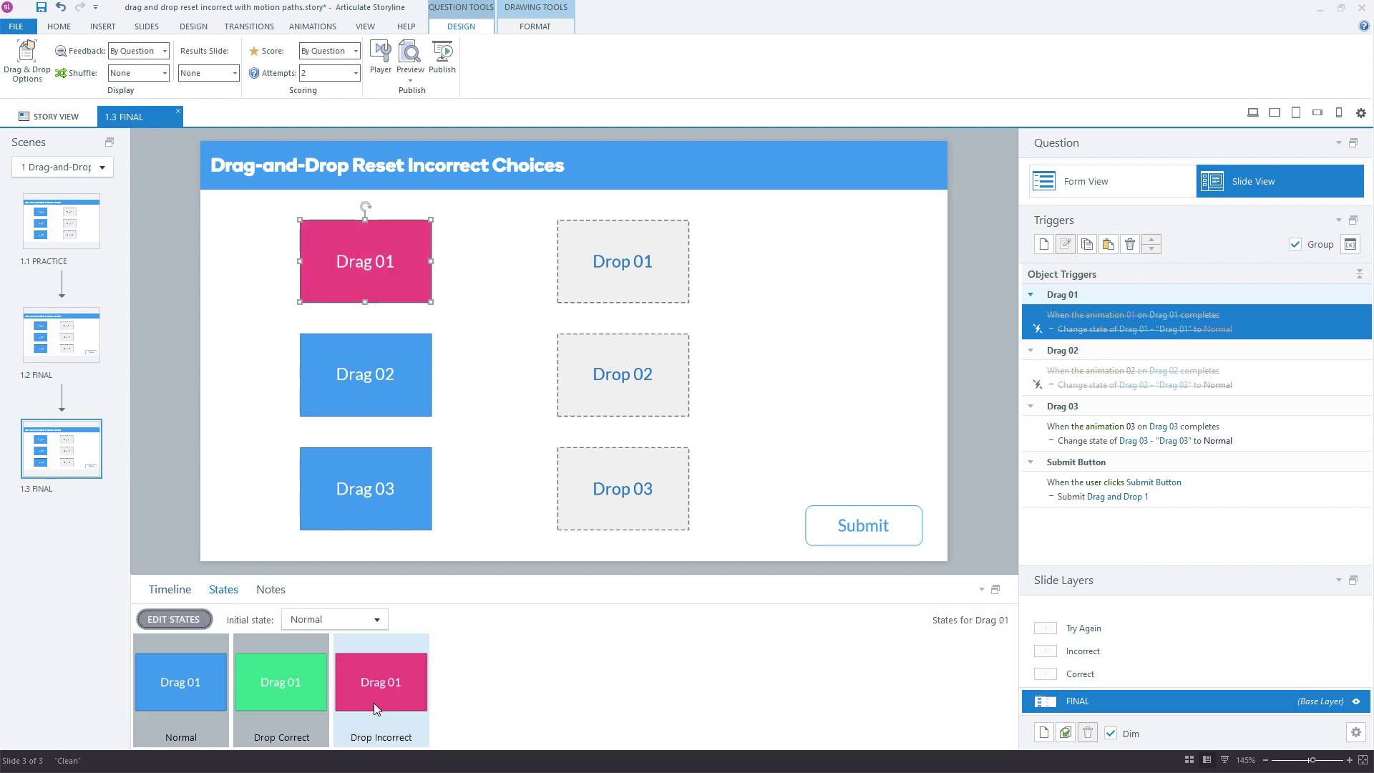
pyautogui.click(968, 426)
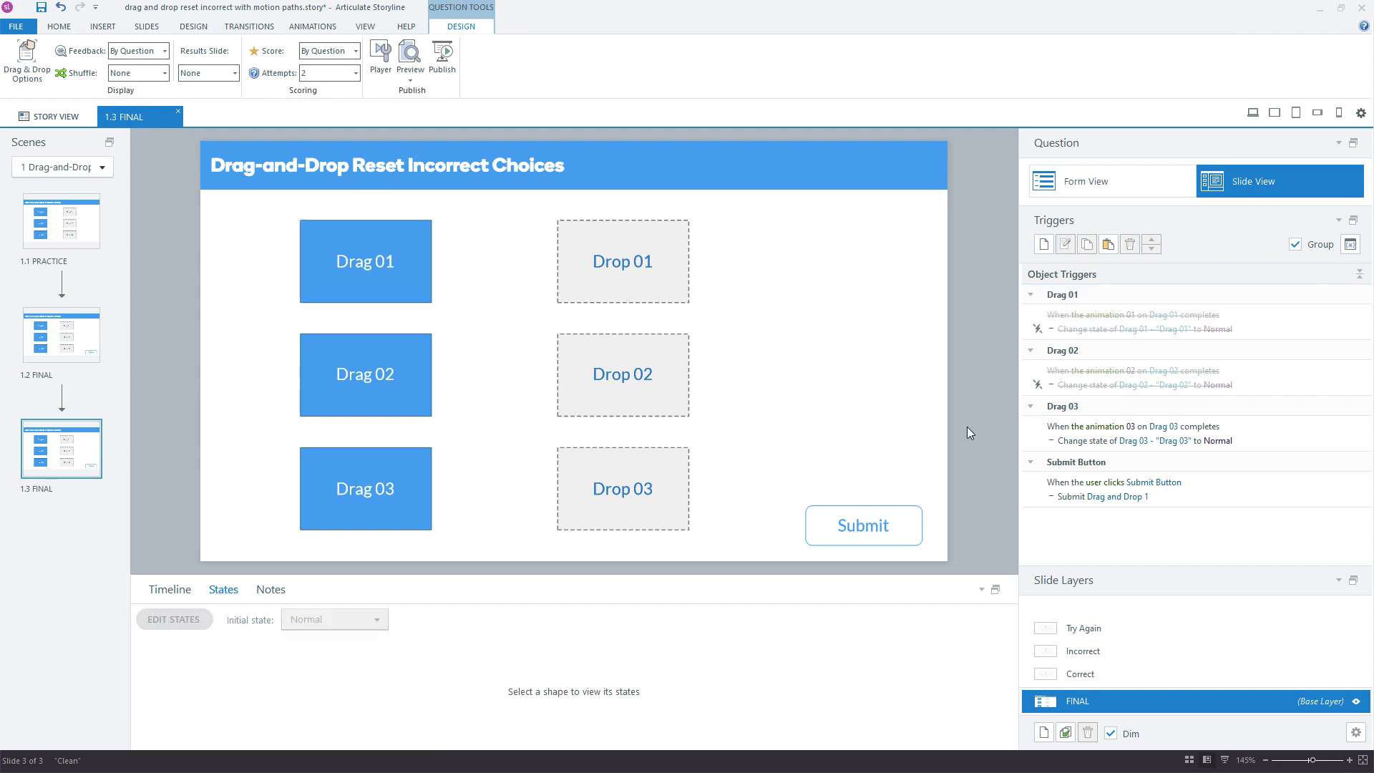
pyautogui.click(170, 589)
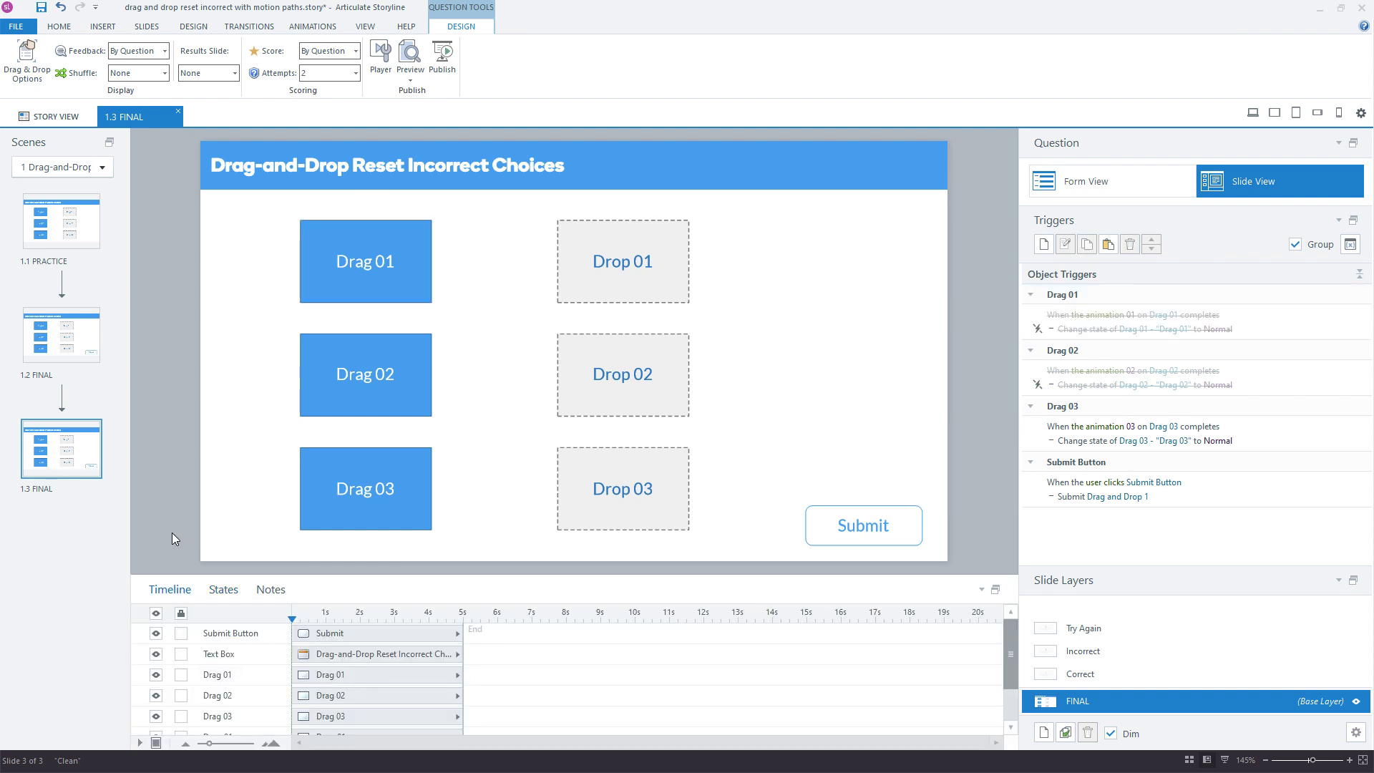